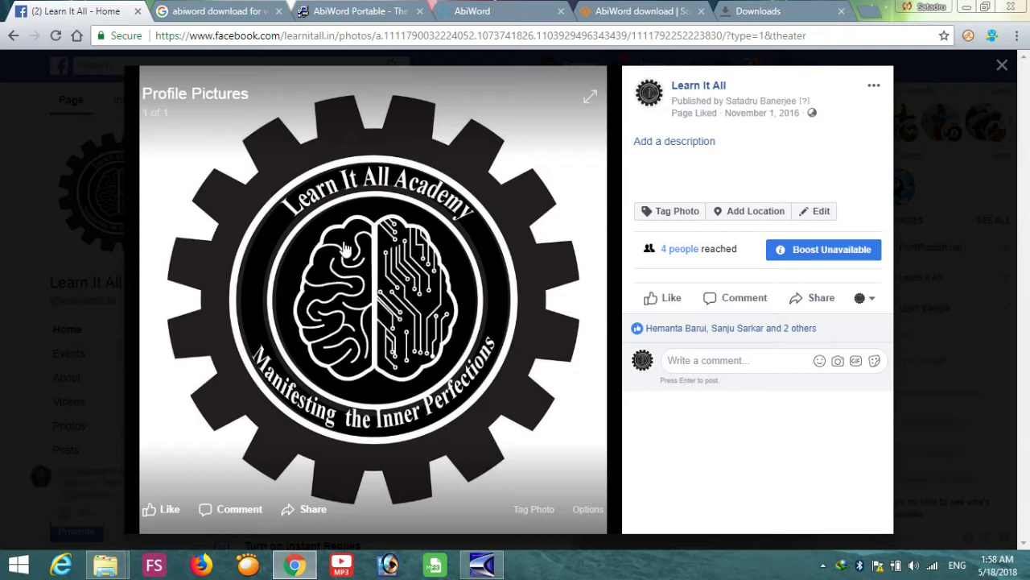
Open the AbiWord home page and read its overview, the note for Windows users and the release announcements.
click(470, 12)
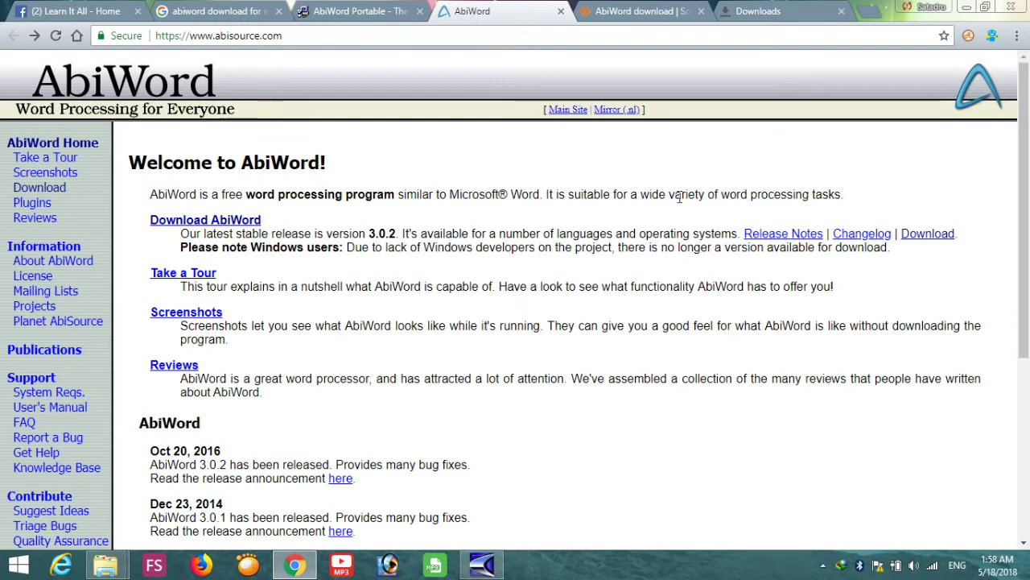
scroll(679, 197, down, 1)
scroll(678, 198, up, 1)
scroll(679, 197, down, 4)
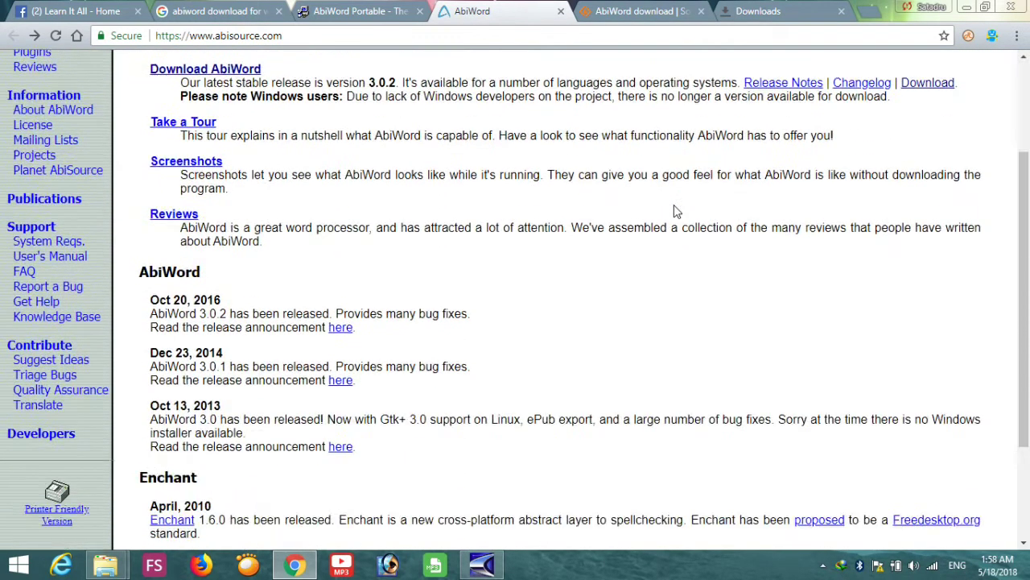
scroll(676, 211, up, 4)
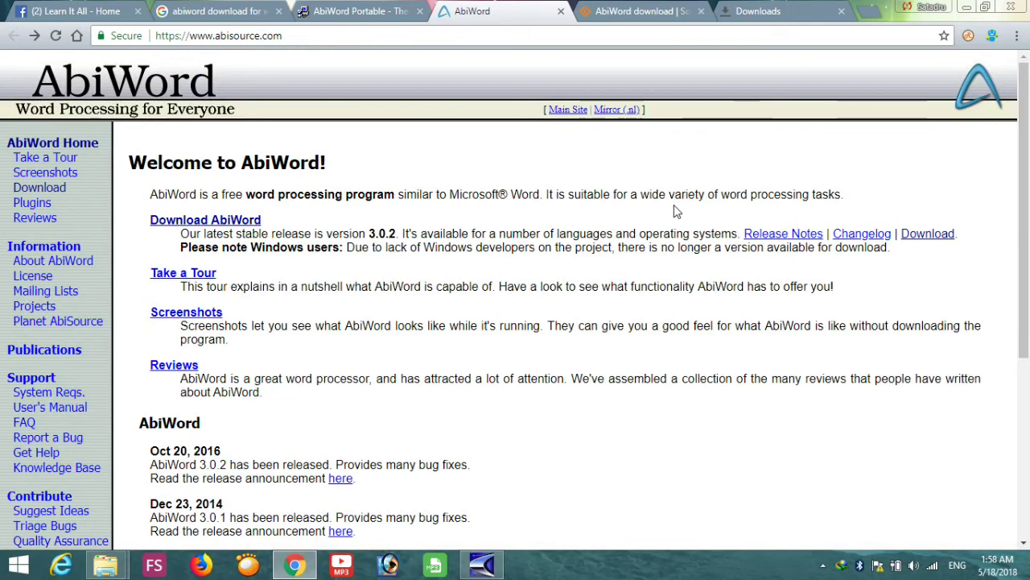
scroll(676, 211, down, 3)
scroll(676, 211, up, 3)
scroll(386, 211, down, 2)
scroll(387, 207, up, 2)
Open the AbiWord site's download page and check which operating systems are offered.
click(50, 185)
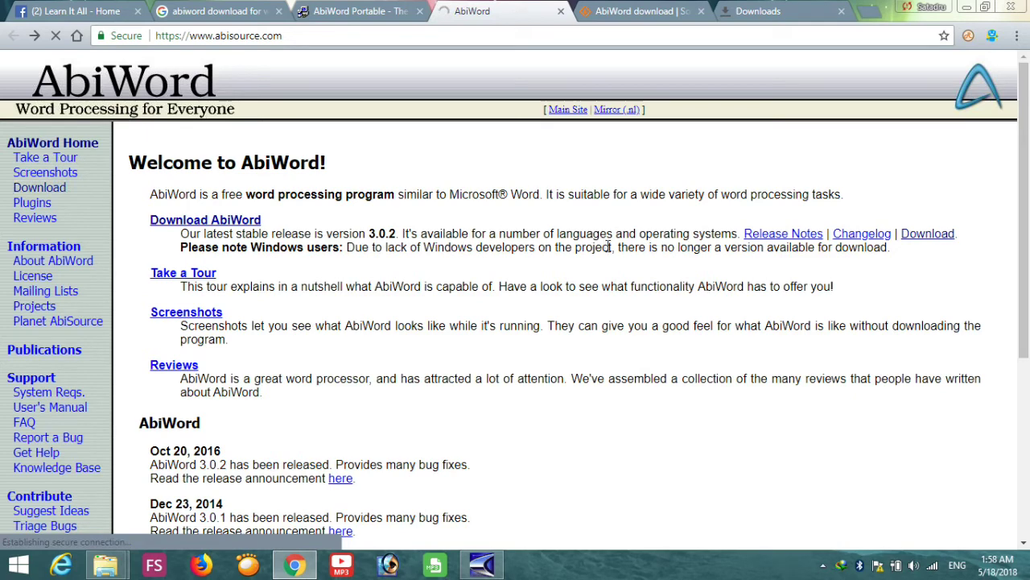
scroll(580, 254, down, 2)
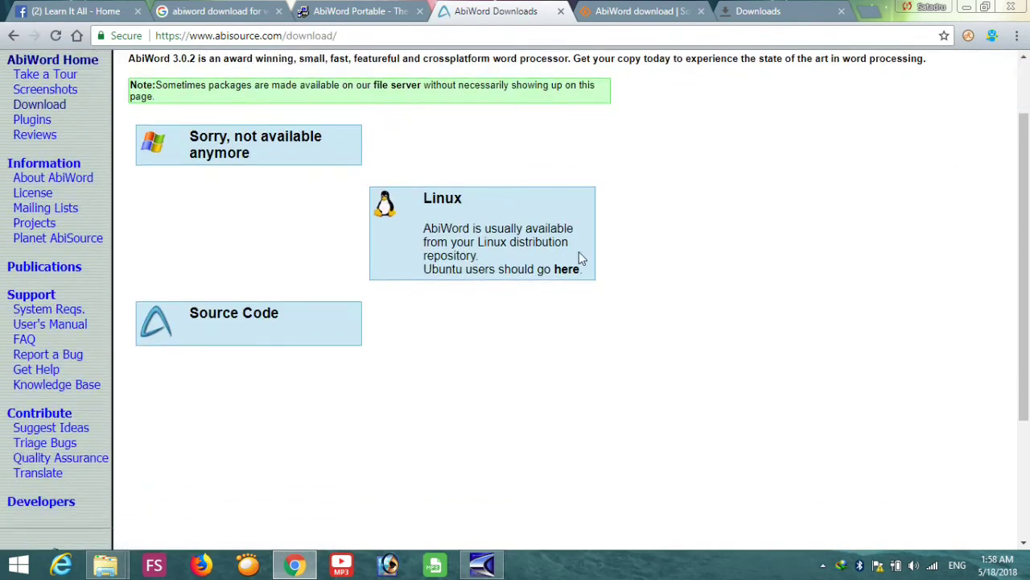
scroll(579, 256, up, 2)
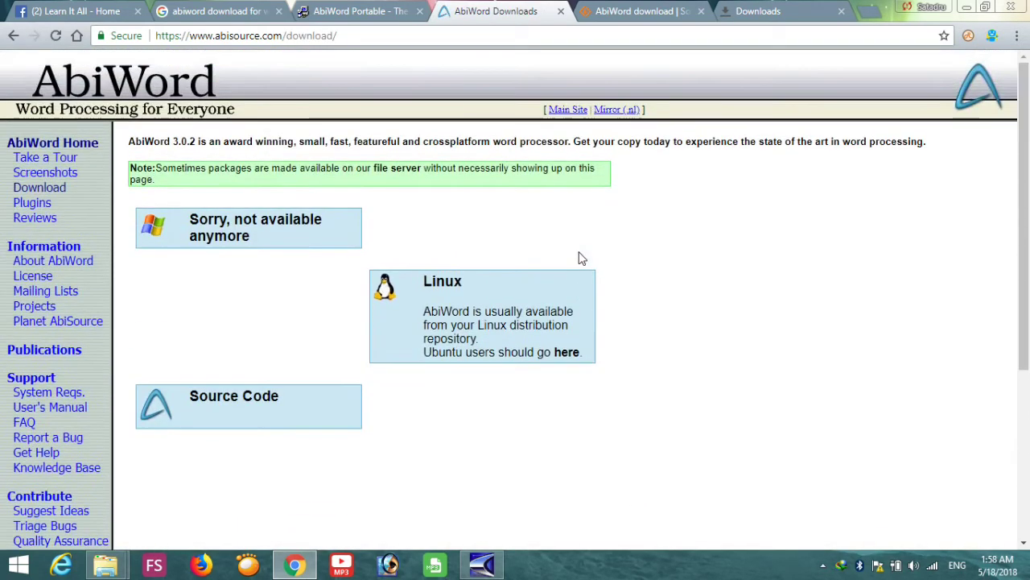
Review the Google results for "abiword download for windows" for alternative download sources.
click(238, 18)
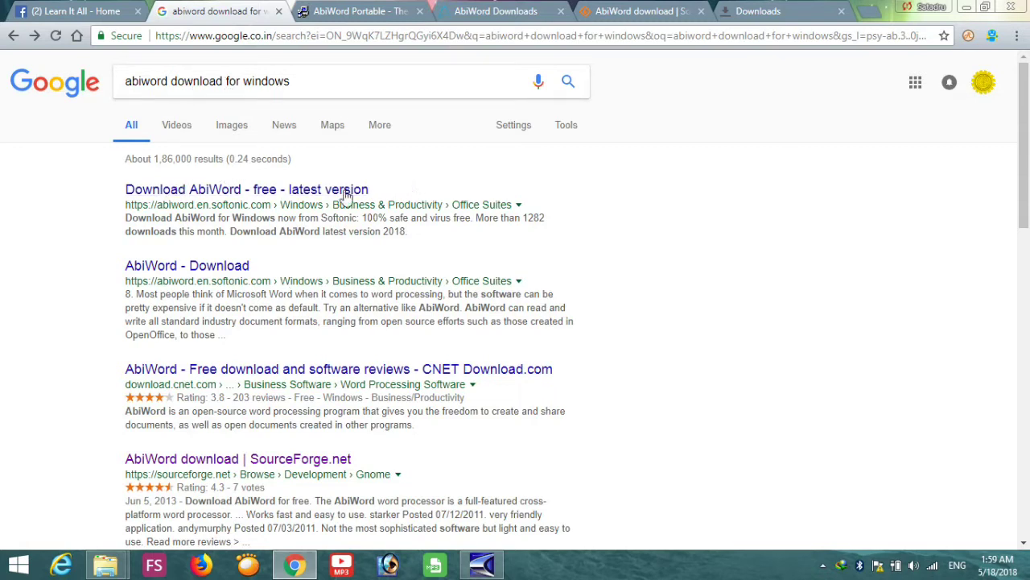
scroll(586, 200, down, 1)
scroll(586, 200, down, 1)
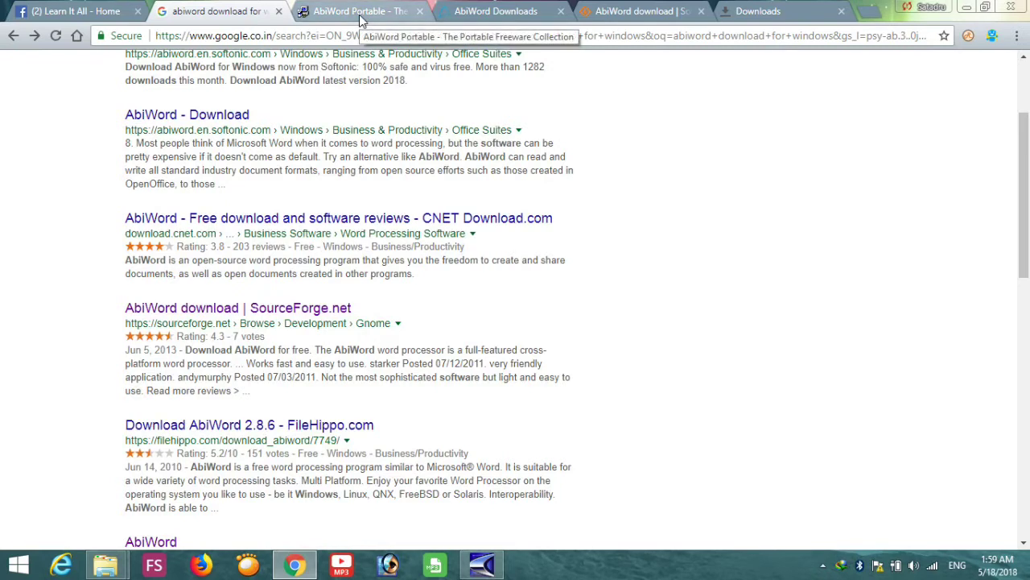
Examine the AbiWord project page on SourceForge, including its download option and list of released files.
click(644, 12)
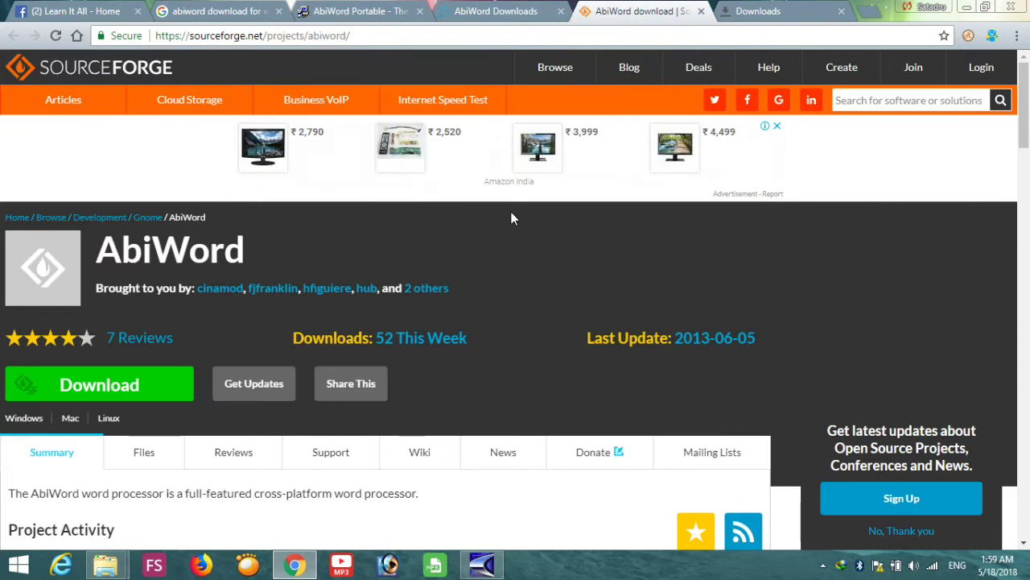
scroll(510, 217, down, 1)
scroll(511, 217, down, 2)
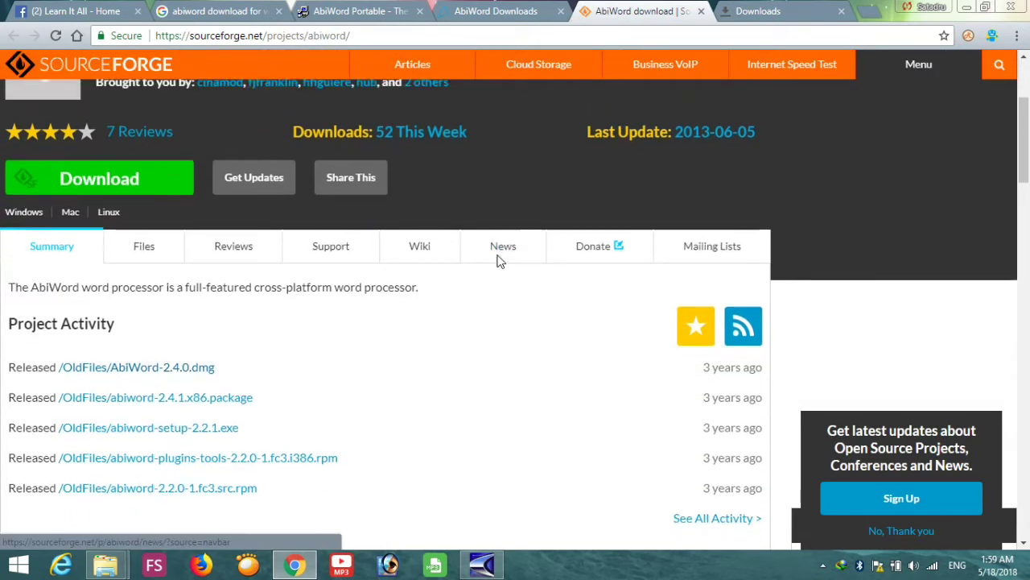
scroll(258, 264, up, 3)
scroll(293, 295, down, 4)
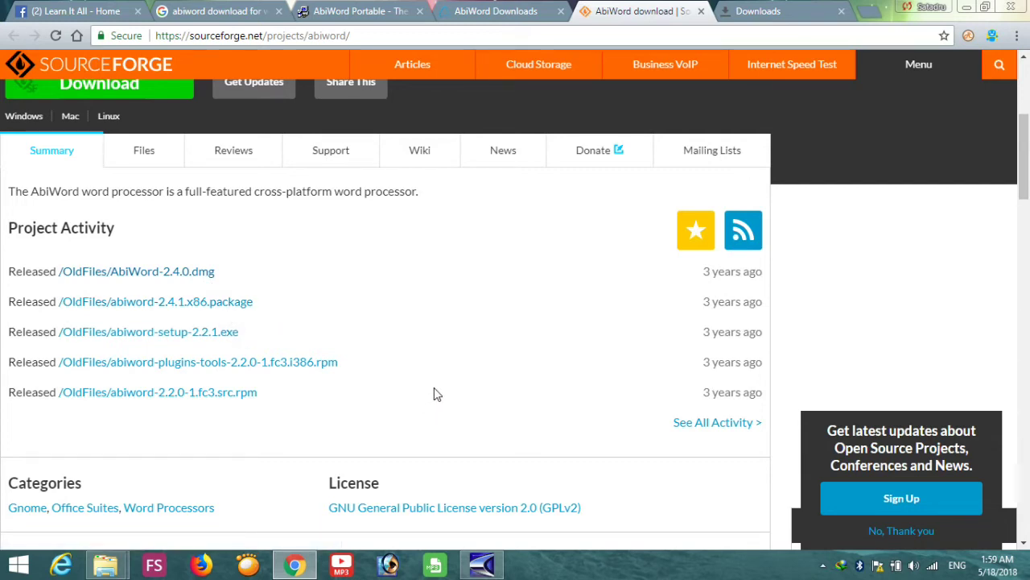
Search Google for "abiword portable download for windows" and read the AbiWord Portable entry in the Portable Freeware Collection.
click(214, 11)
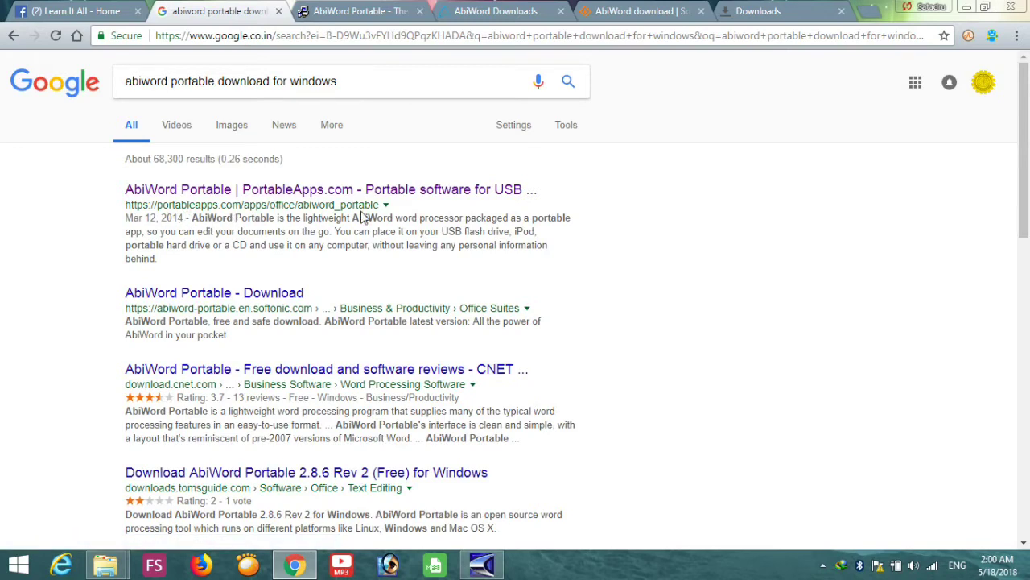
key(ctrl+Tab)
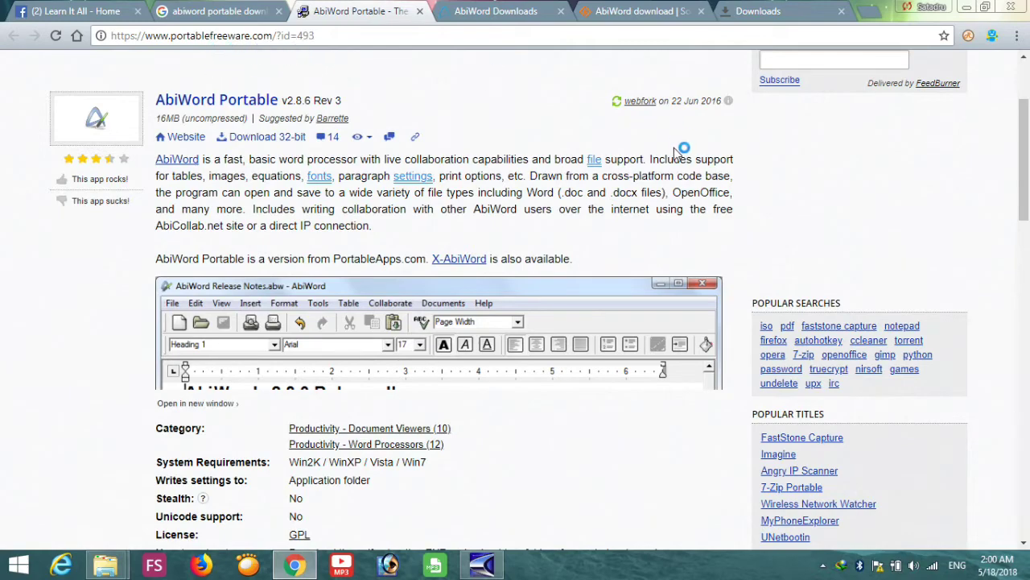
scroll(682, 153, down, 2)
scroll(636, 234, up, 2)
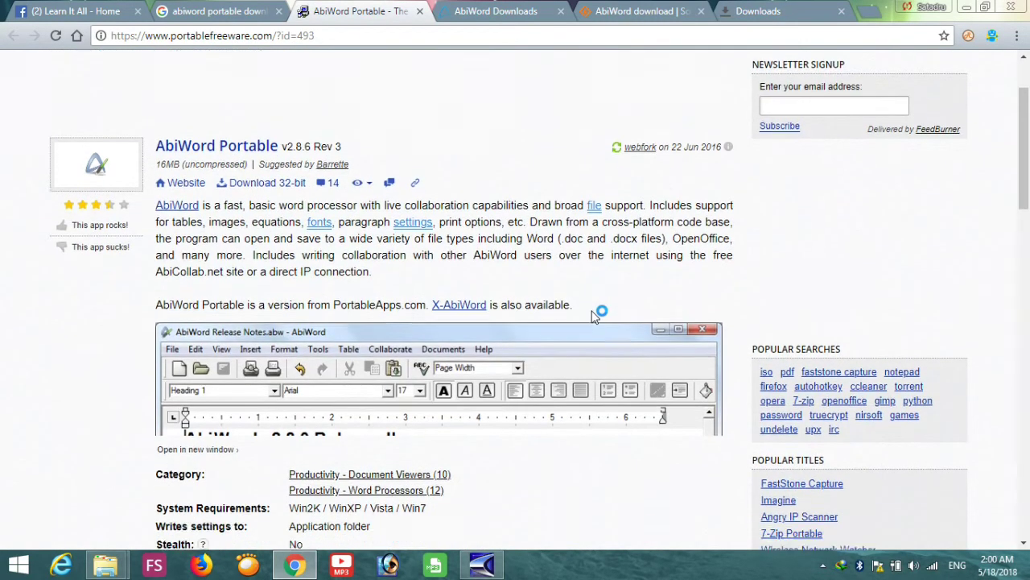
scroll(593, 317, down, 3)
scroll(593, 316, up, 5)
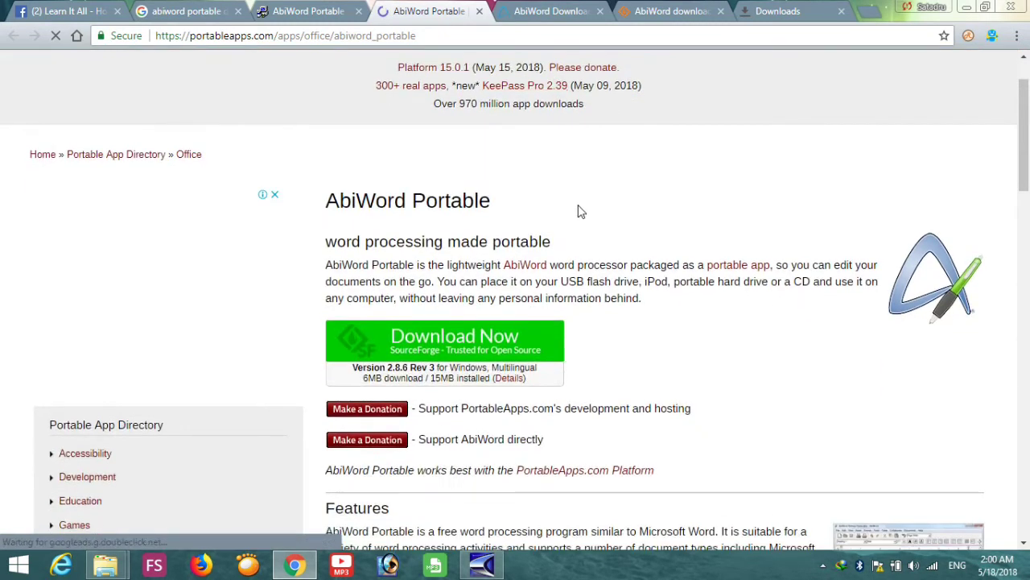
Request the AbiWord Portable 2.8.6 Rev 3 download from PortableApps.com and close its SourceForge page.
scroll(616, 255, down, 1)
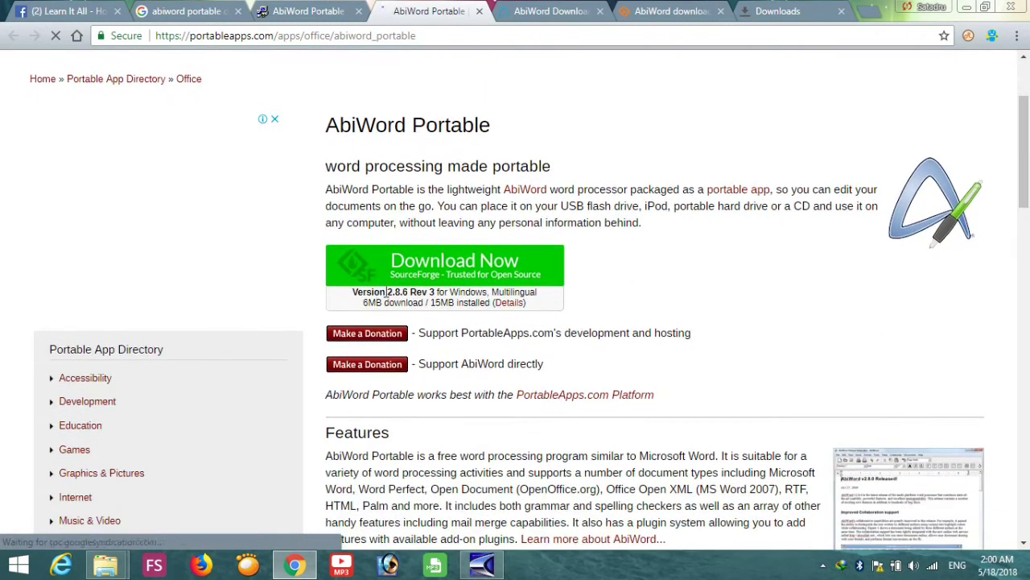
click(514, 279)
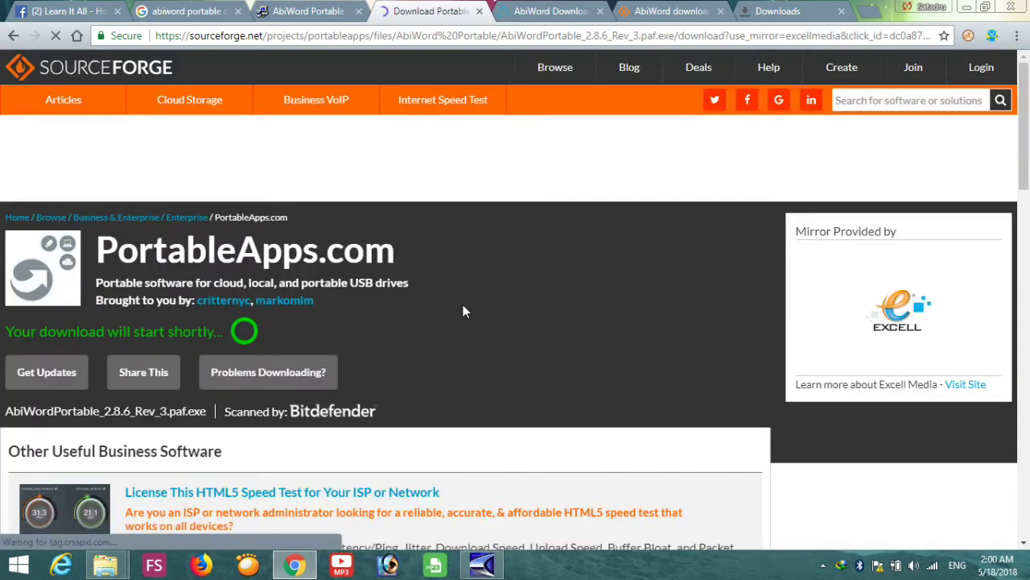
scroll(504, 307, down, 2)
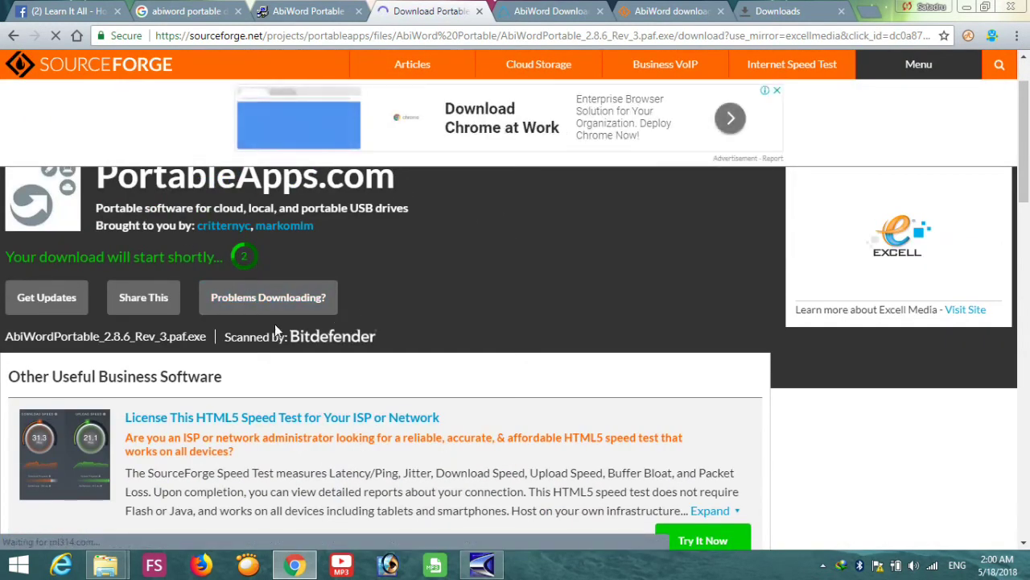
scroll(275, 323, up, 1)
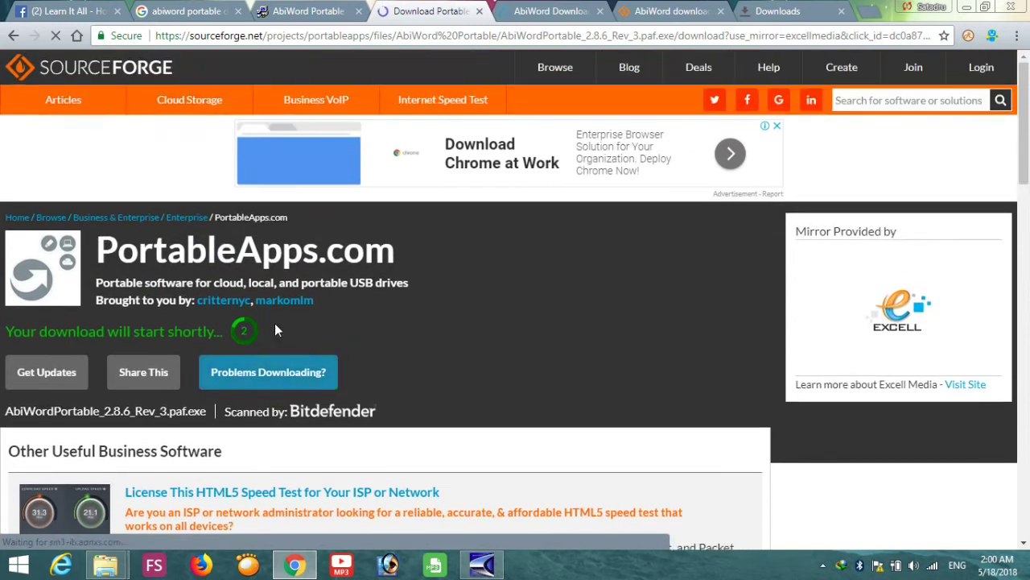
click(478, 11)
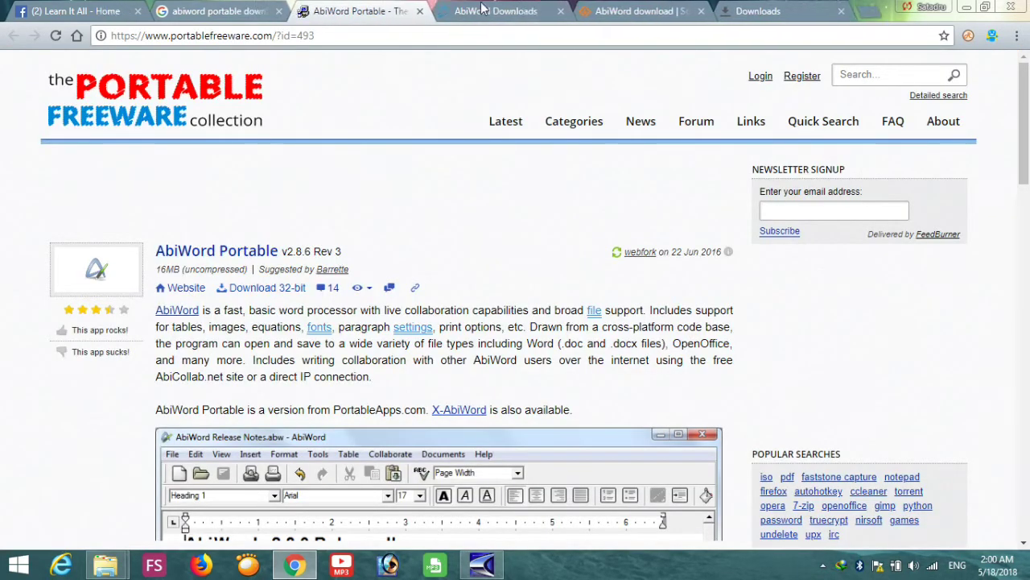
Run the downloaded AbiWordPortable_2.8.6_Rev_3.paf.exe from the browser's downloads list and accept English as the installer language.
click(740, 8)
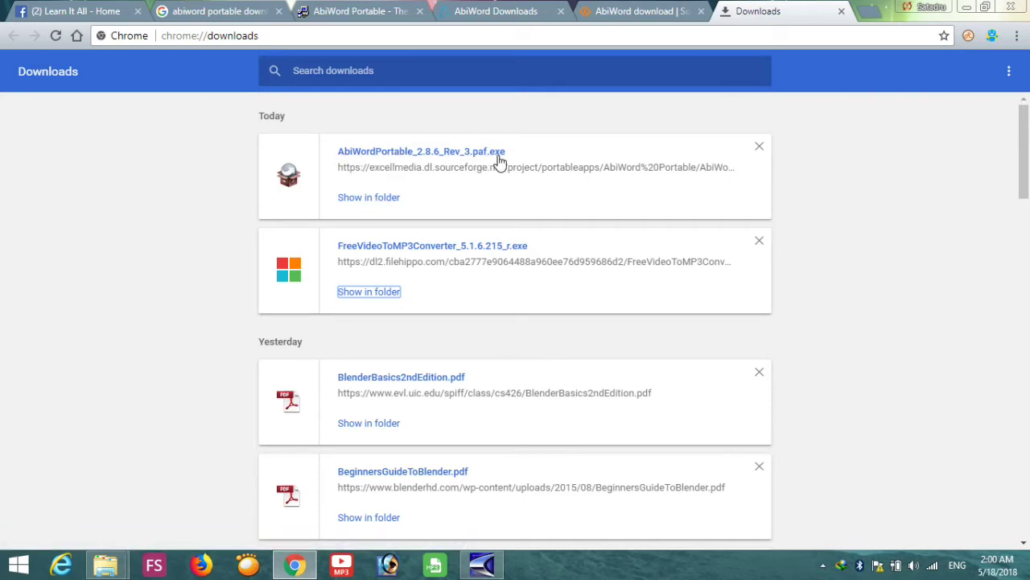
click(385, 157)
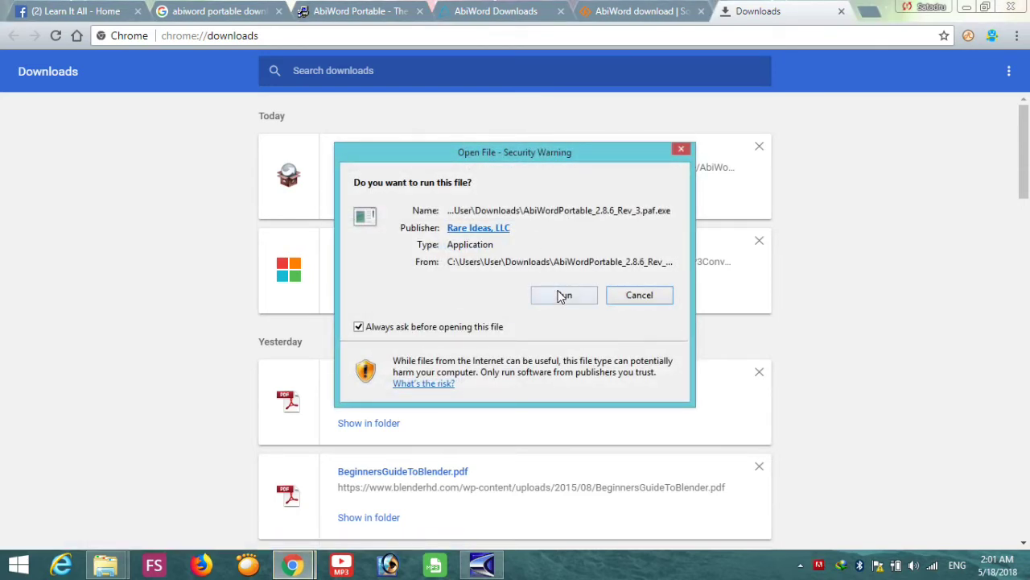
click(563, 295)
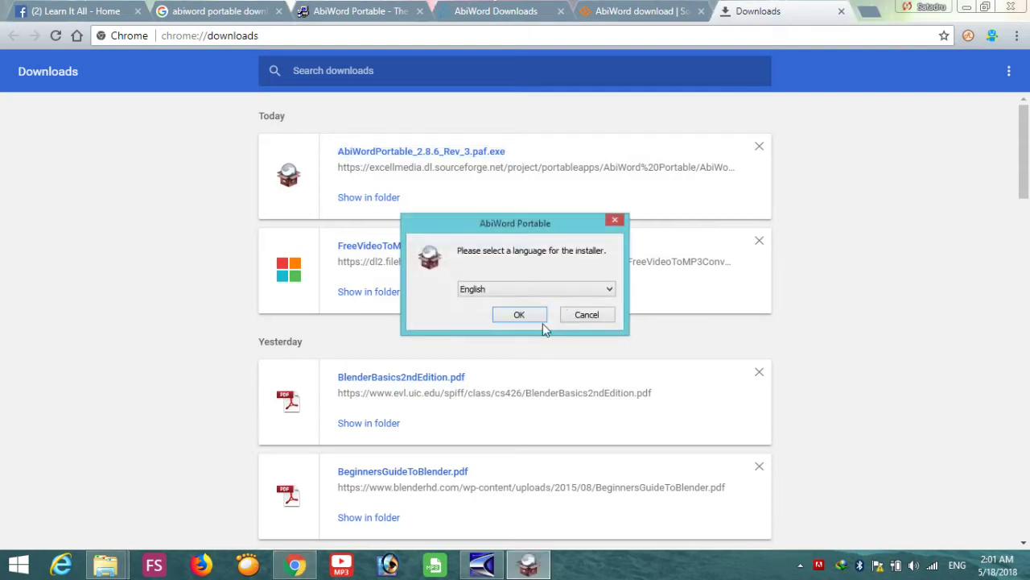
click(527, 316)
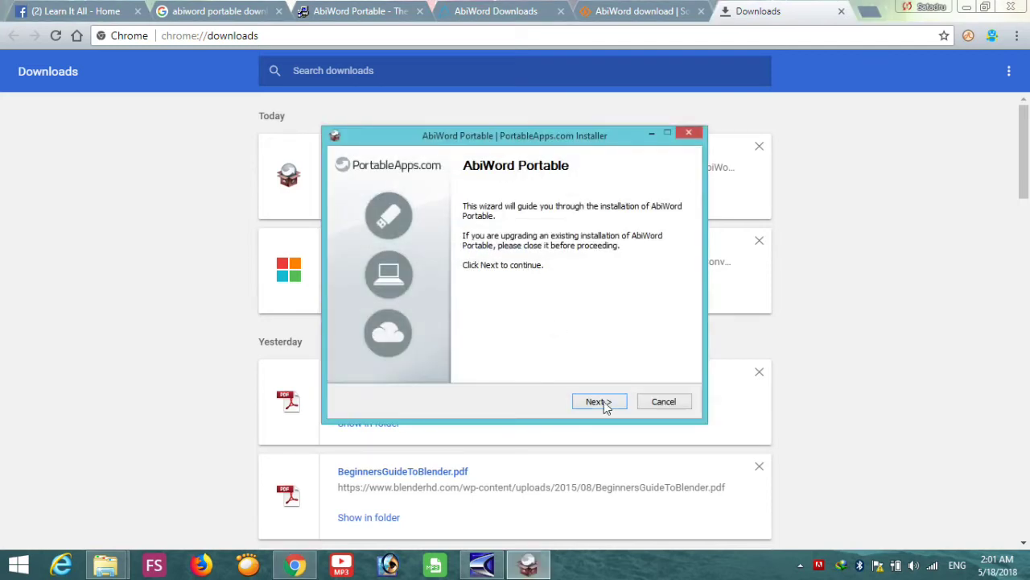
Install AbiWord Portable to C:\Users\User\Downloads\AbiWordPortable and finish the setup with the option to run it enabled.
click(605, 405)
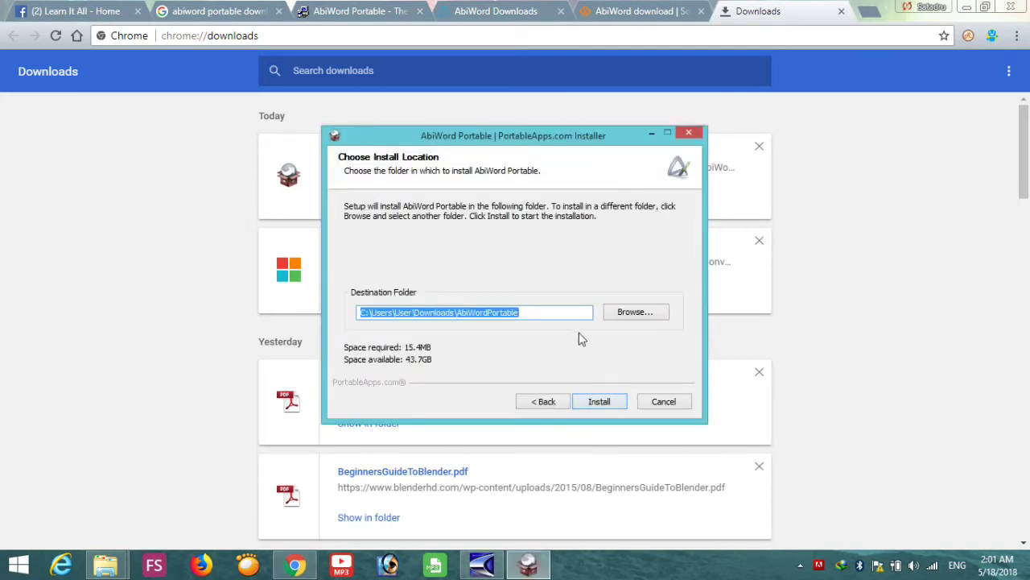
click(606, 405)
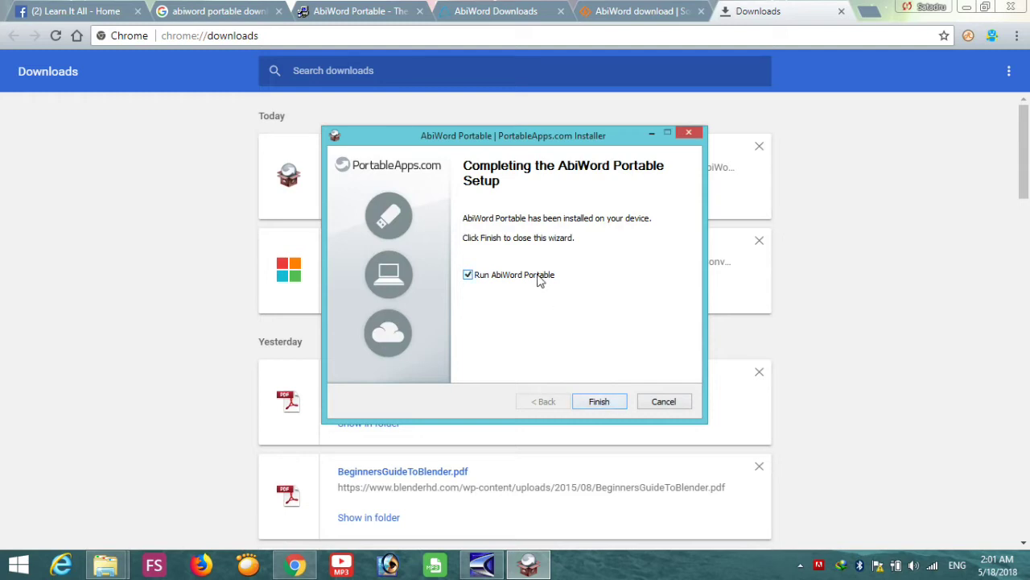
click(598, 402)
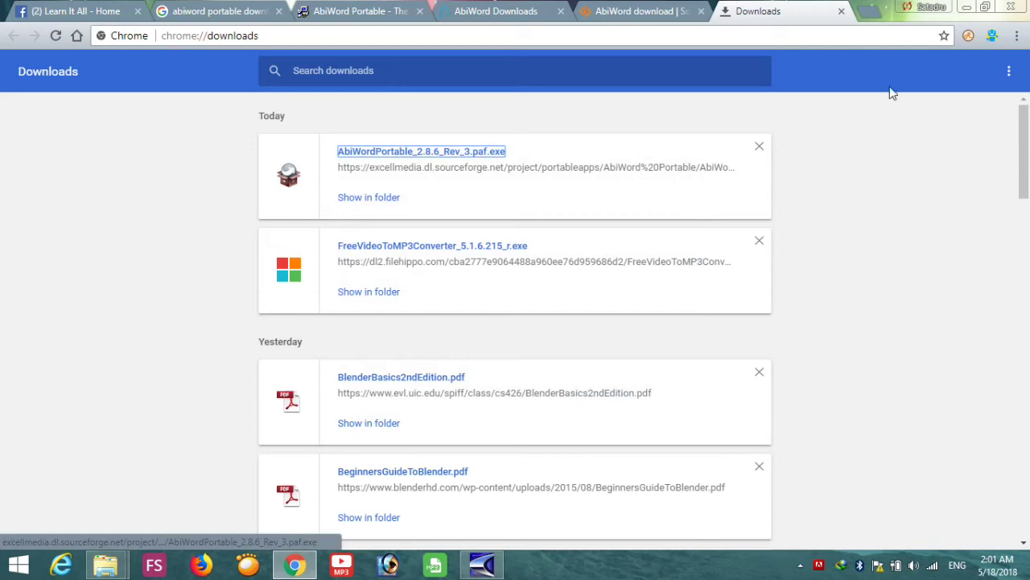
Locate the installed AbiWordPortable folder under Downloads in File Explorer, inspect its contents and return to Downloads.
click(968, 11)
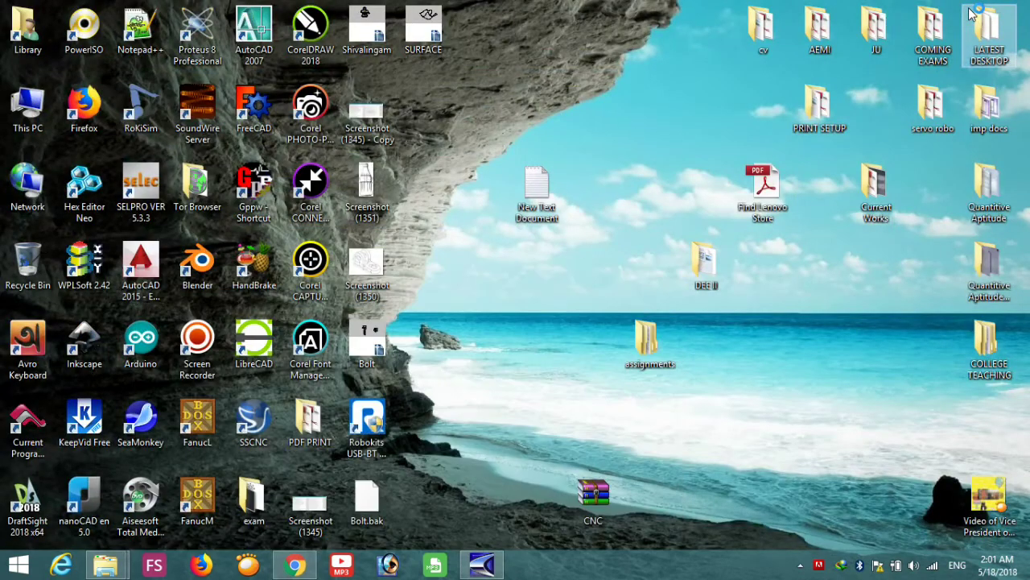
click(296, 565)
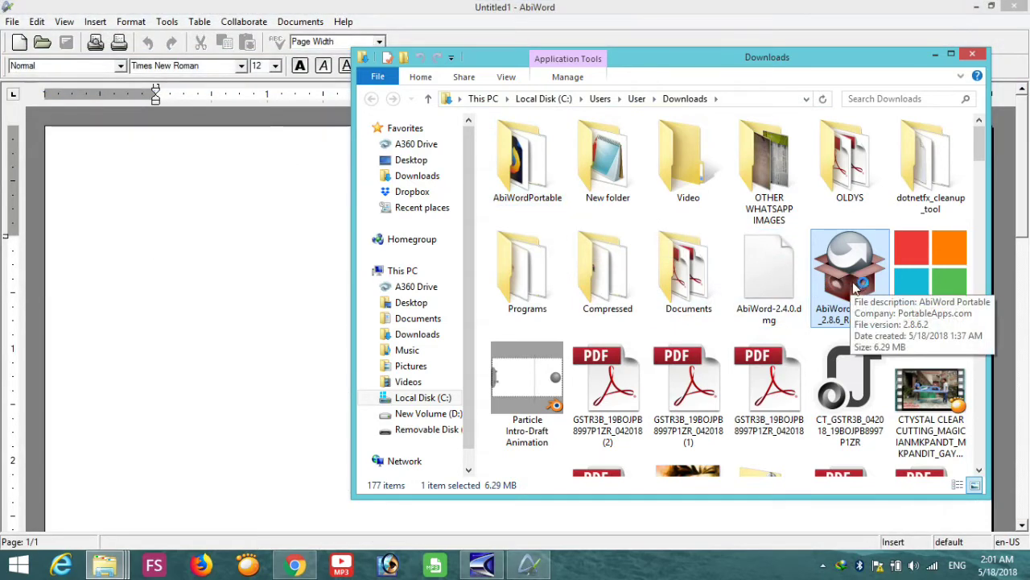
double_click(530, 190)
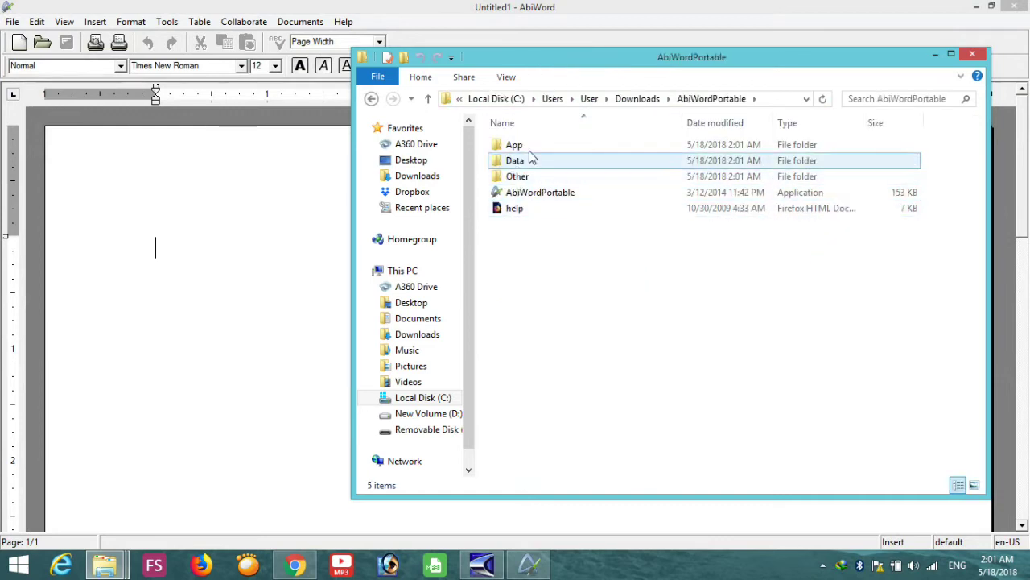
click(625, 97)
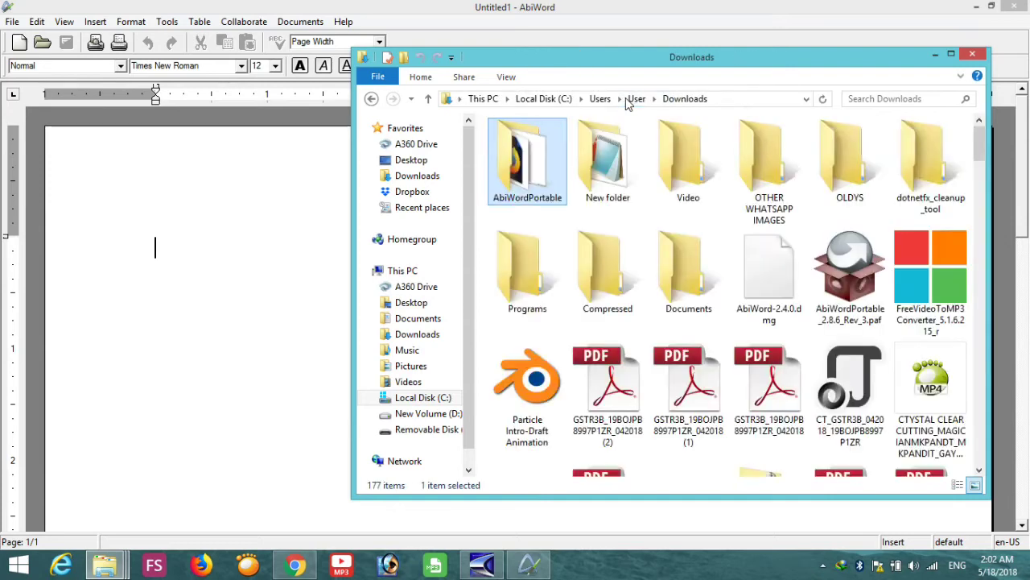
Copy the AbiWordPortable folder from Downloads to Removable Disk (F:).
right_click(531, 187)
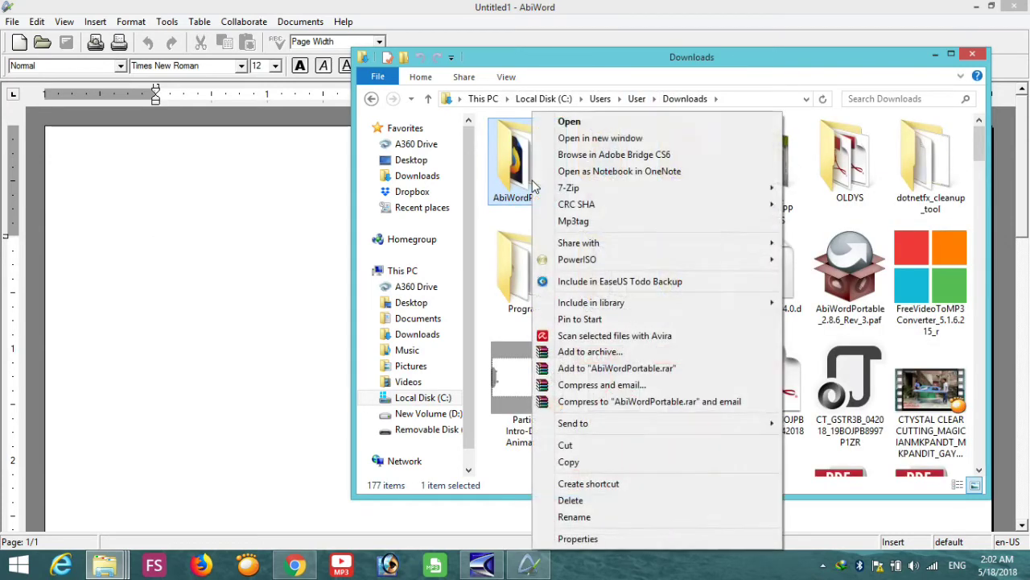
click(585, 460)
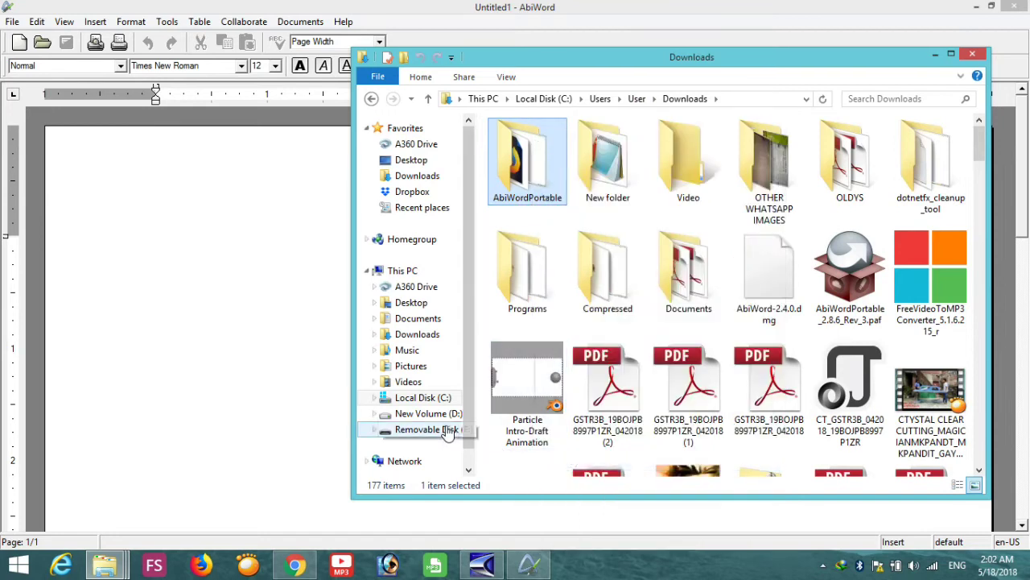
click(445, 431)
right_click(700, 467)
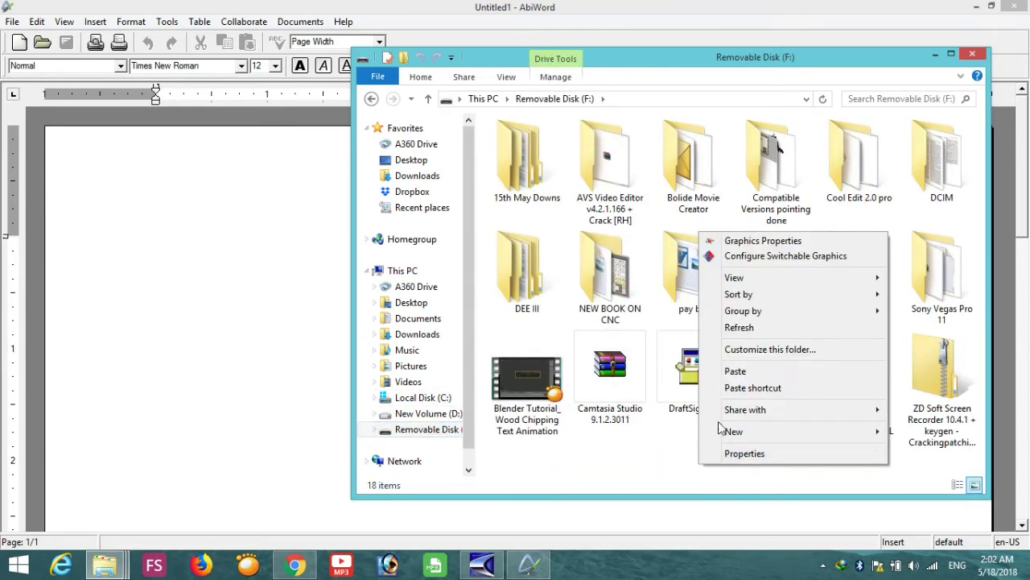
click(735, 371)
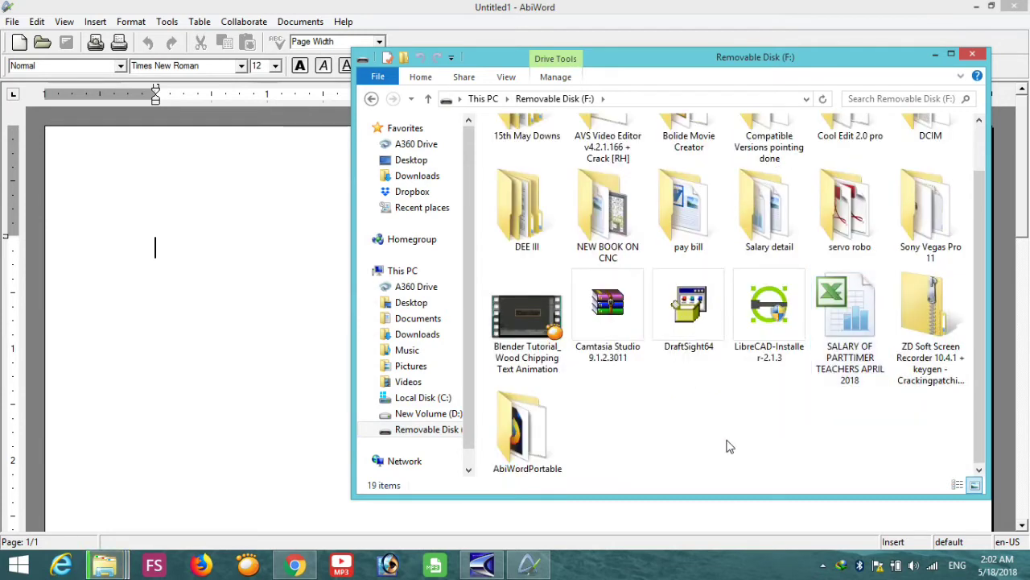
Check the contents of the AbiWordPortable folder on Removable Disk (F:) and close the File Explorer window.
double_click(562, 438)
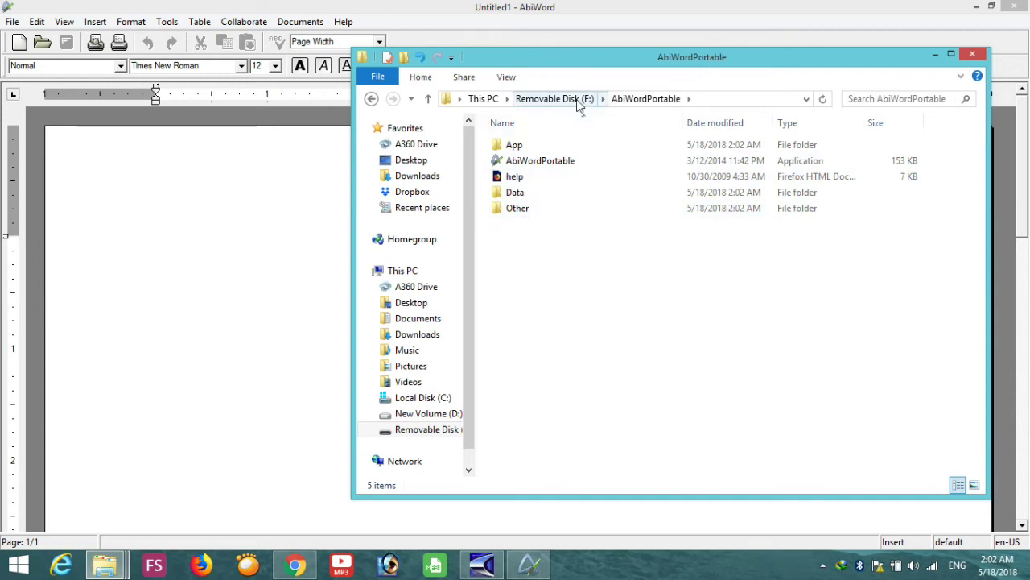
click(972, 55)
click(968, 10)
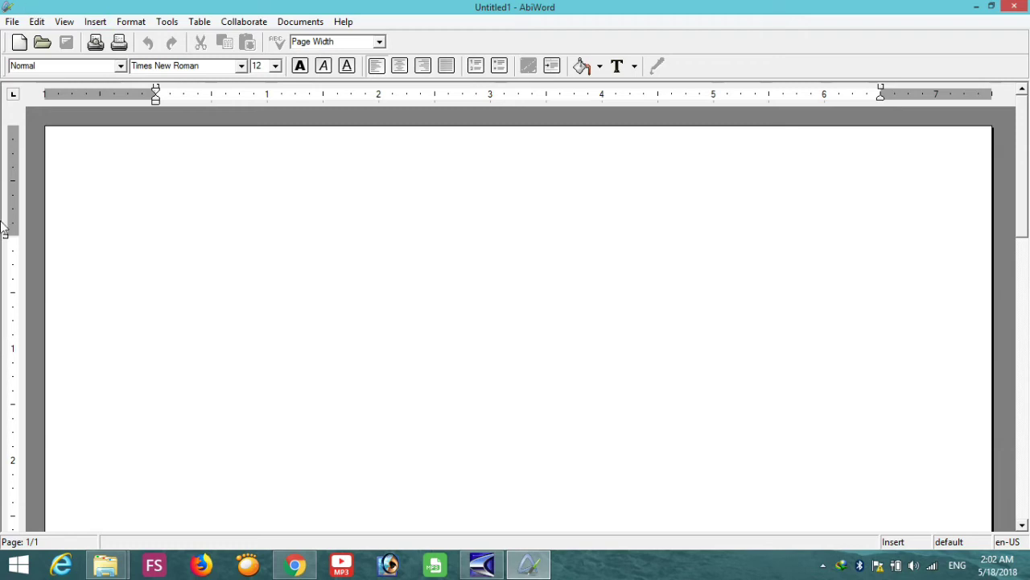
Write "a quick brown fox jumped over the lazy dog" as the first line of the blank document.
text(a quick)
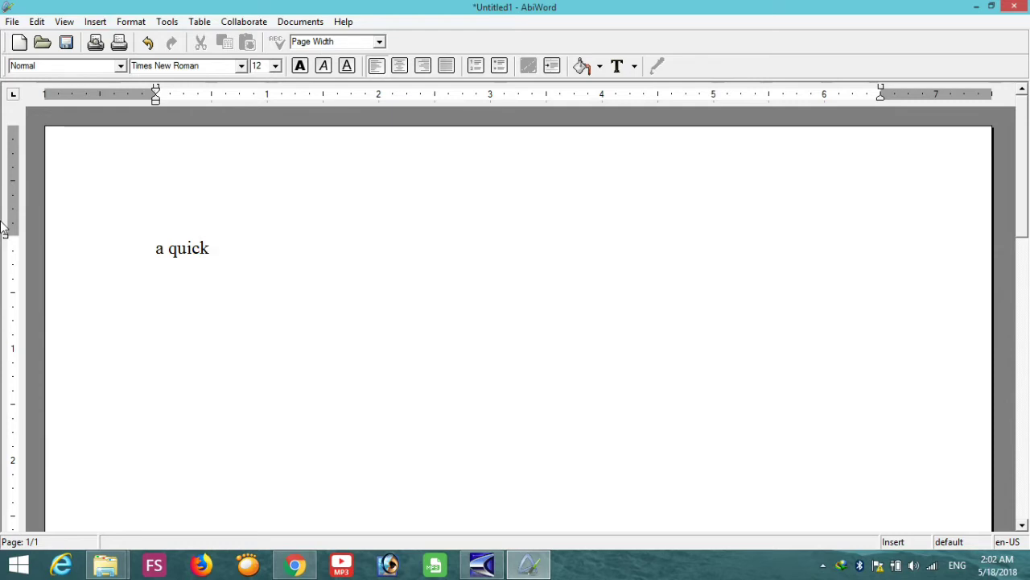
text(brown fox j)
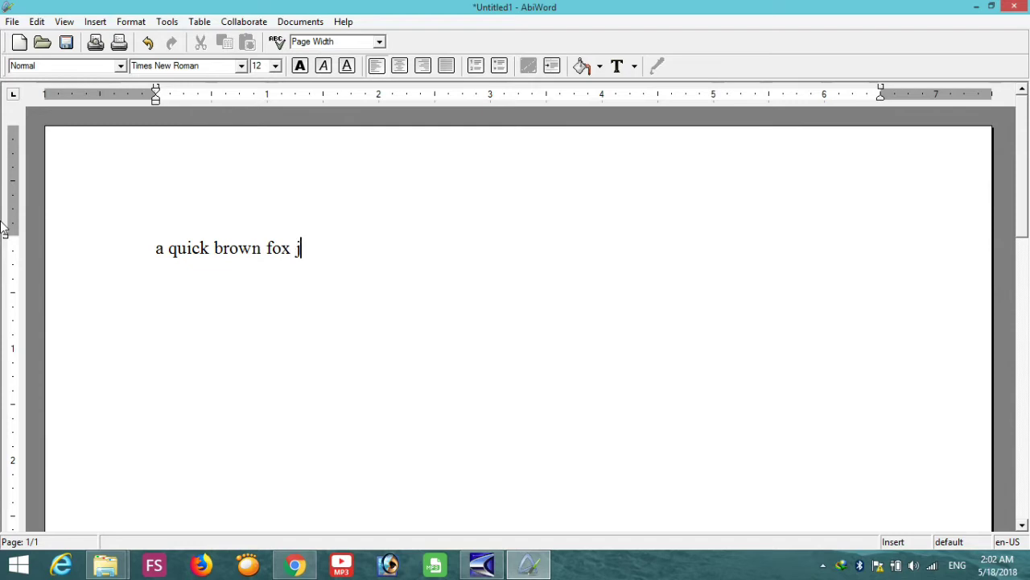
text(umped)
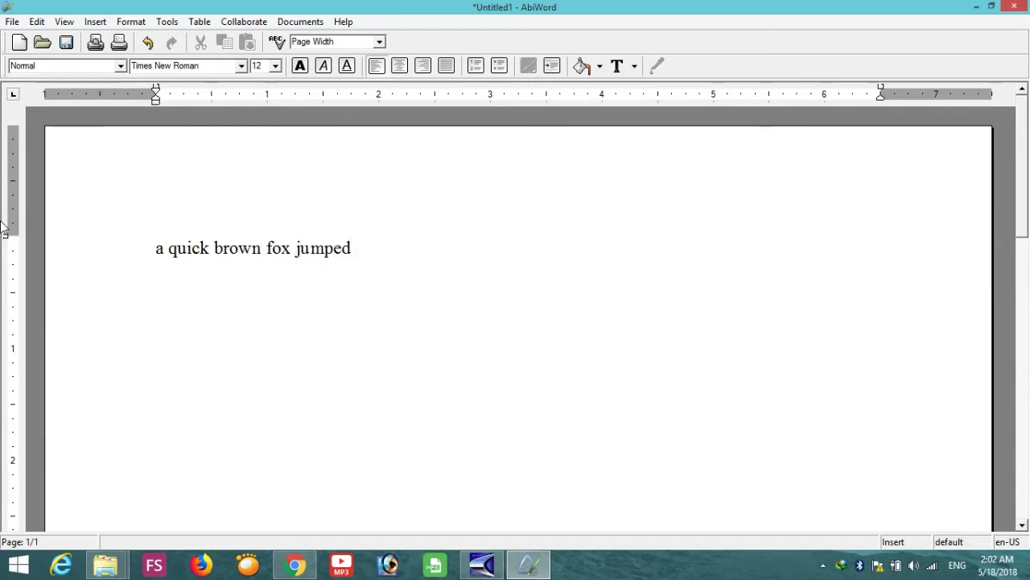
text( over)
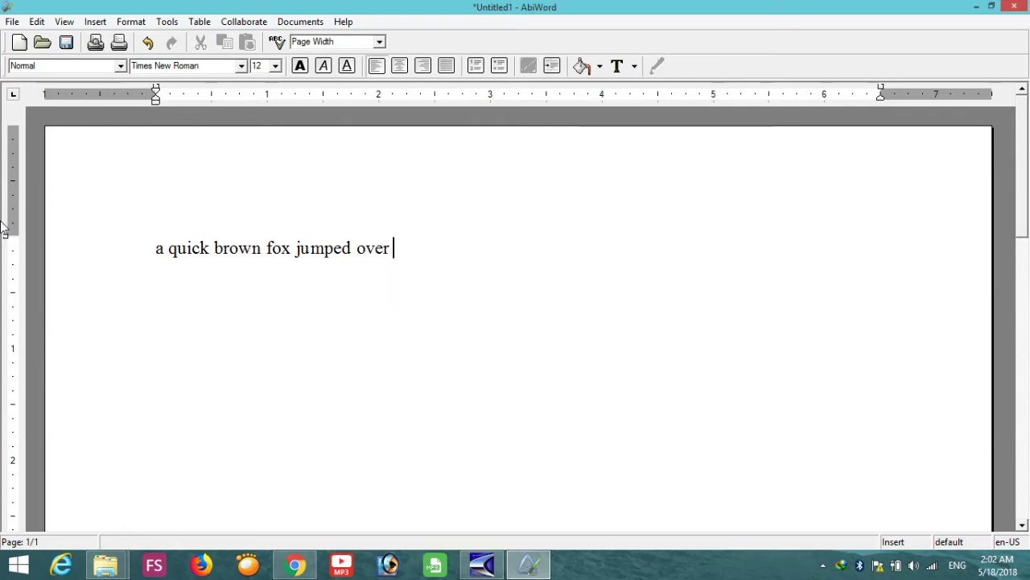
text( the lazy dog)
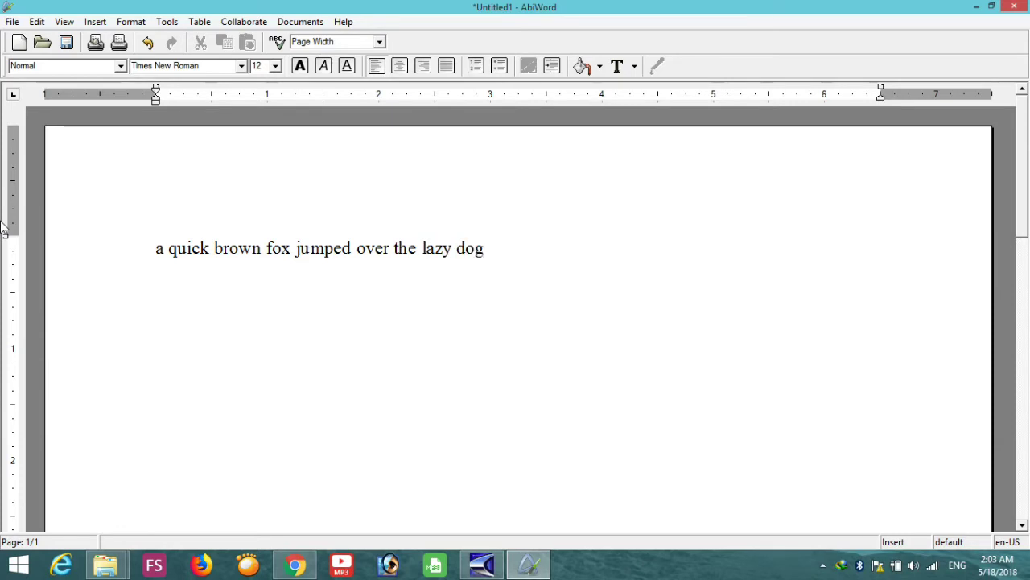
Copy the sentence and paste it four times below, each on its own line, to make five identical lines.
key(ctrl+a)
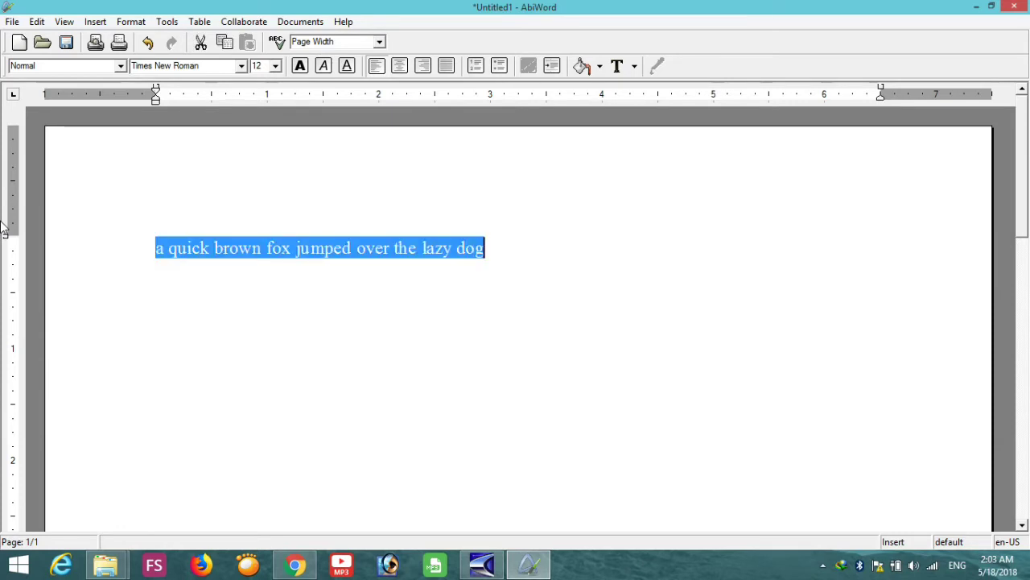
key(ctrl+c)
key(End)
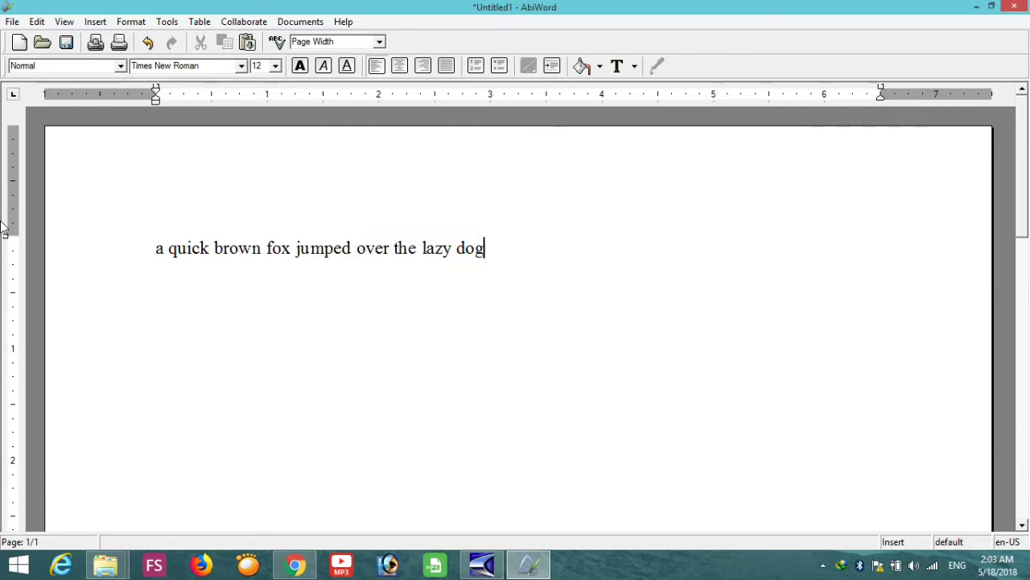
key(ctrl+v)
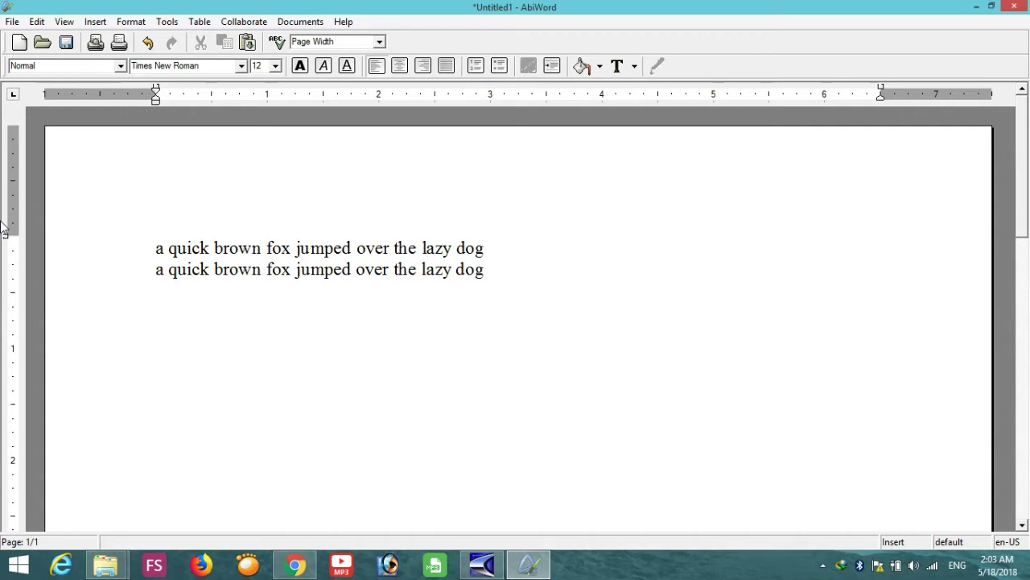
key(ctrl+v)
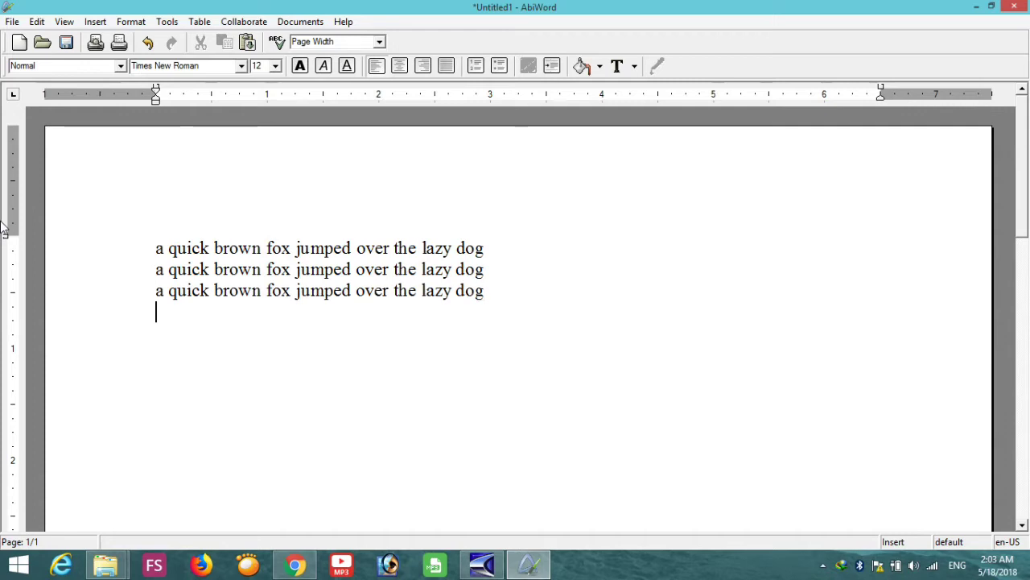
key(ctrl+v)
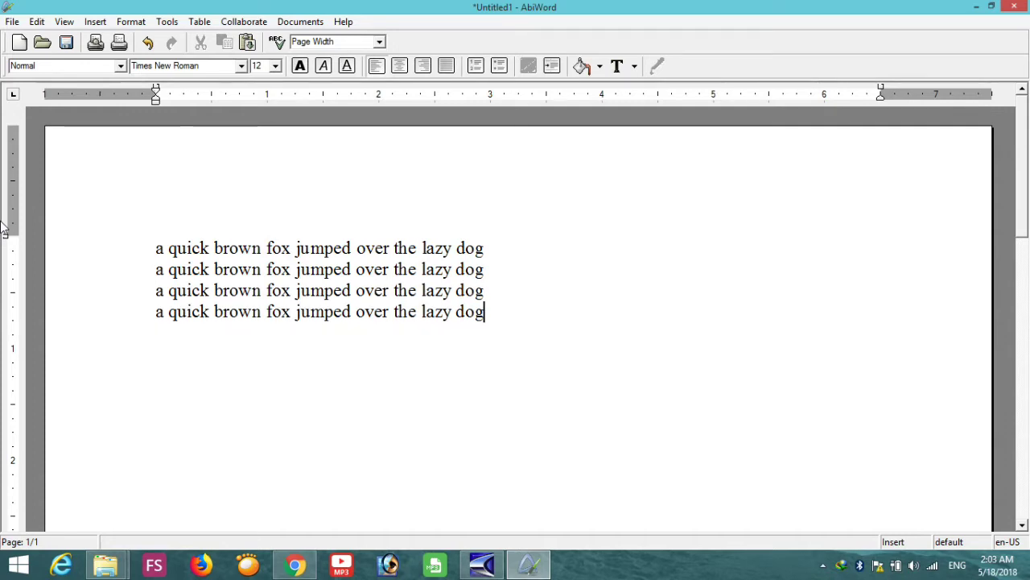
key(Return)
key(ctrl+v)
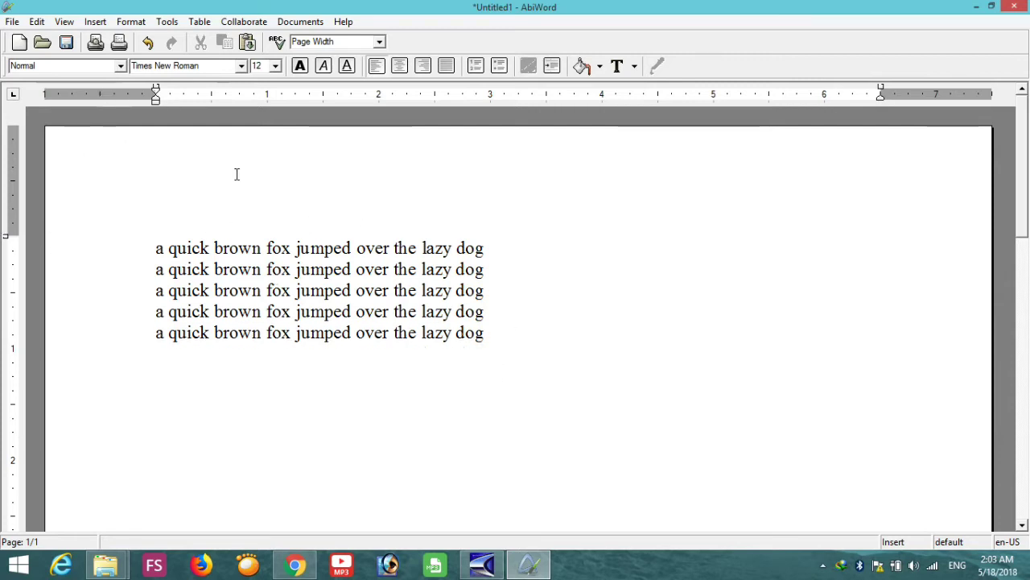
Try the Heart List style on the first line and undo the style change.
drag(486, 248, 140, 248)
click(121, 66)
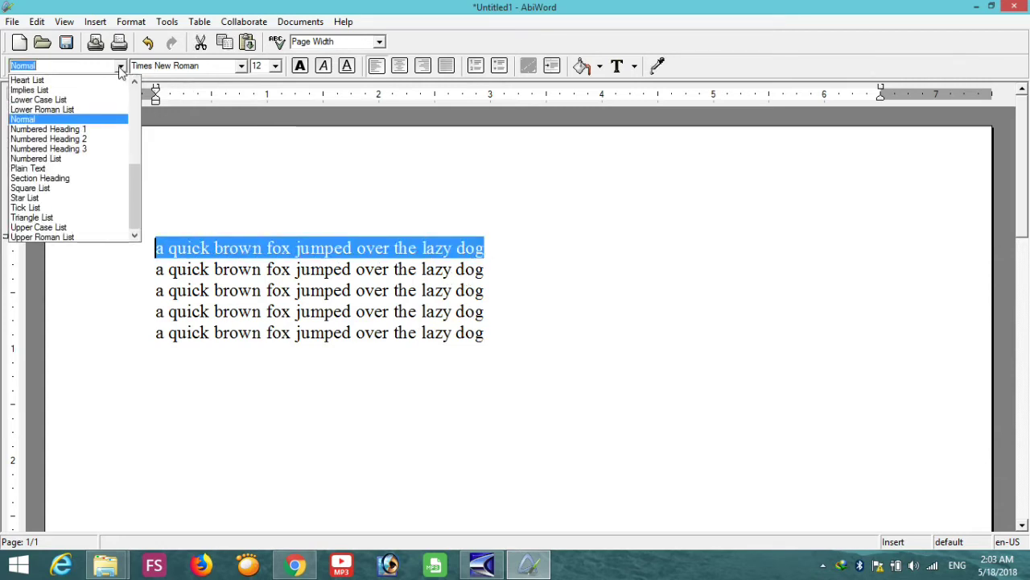
click(32, 80)
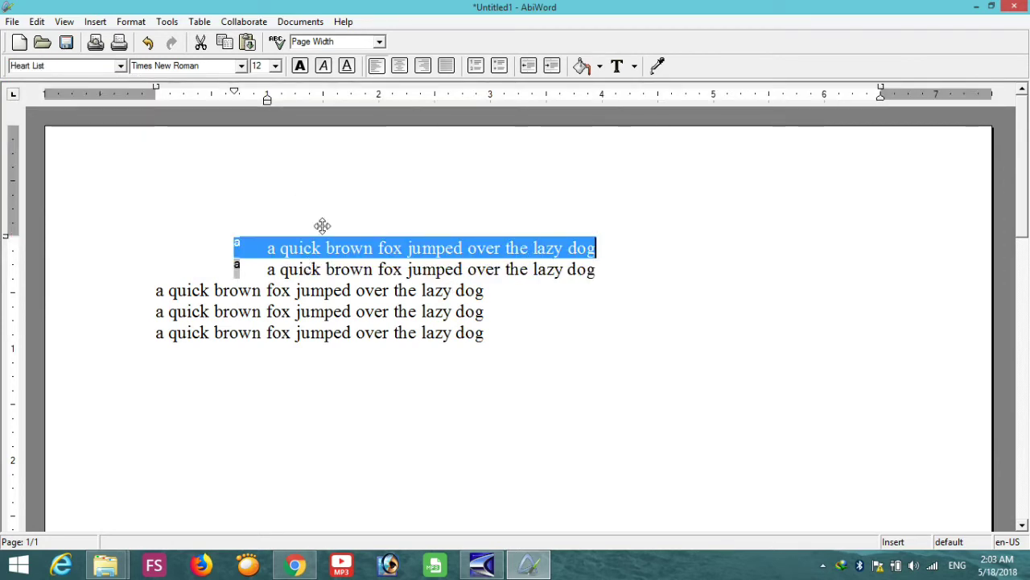
click(119, 66)
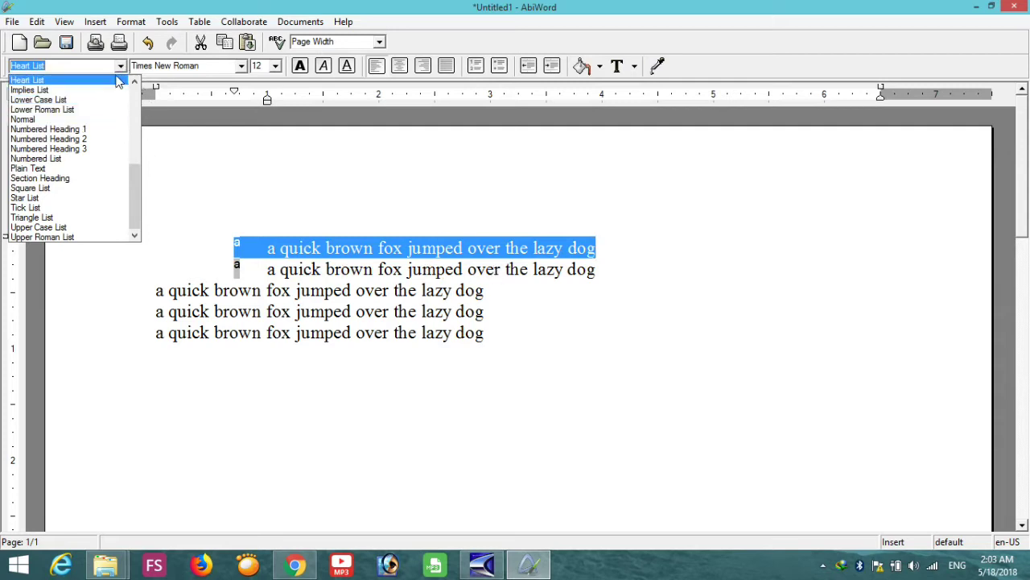
click(119, 6)
click(147, 43)
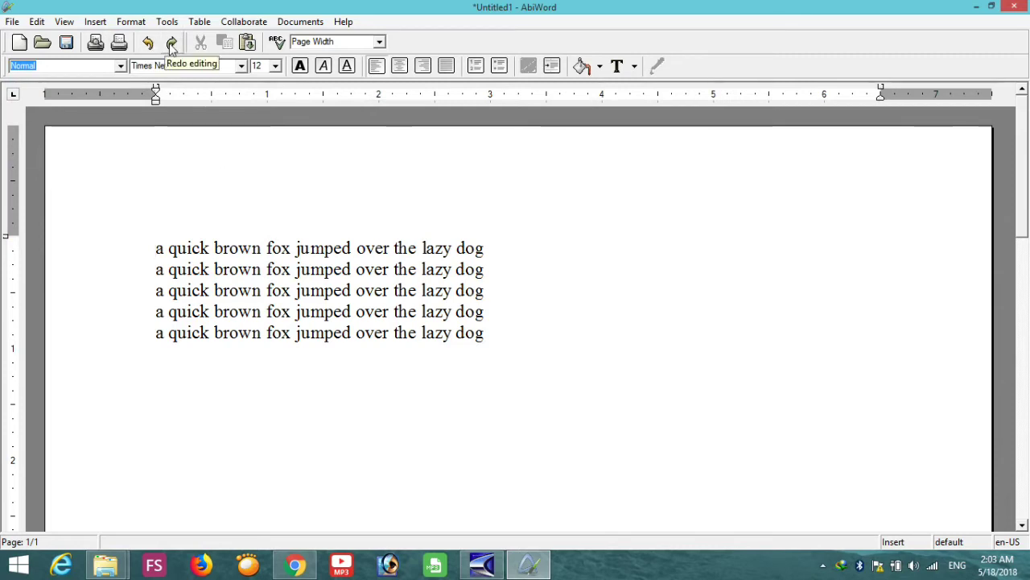
click(121, 66)
click(121, 67)
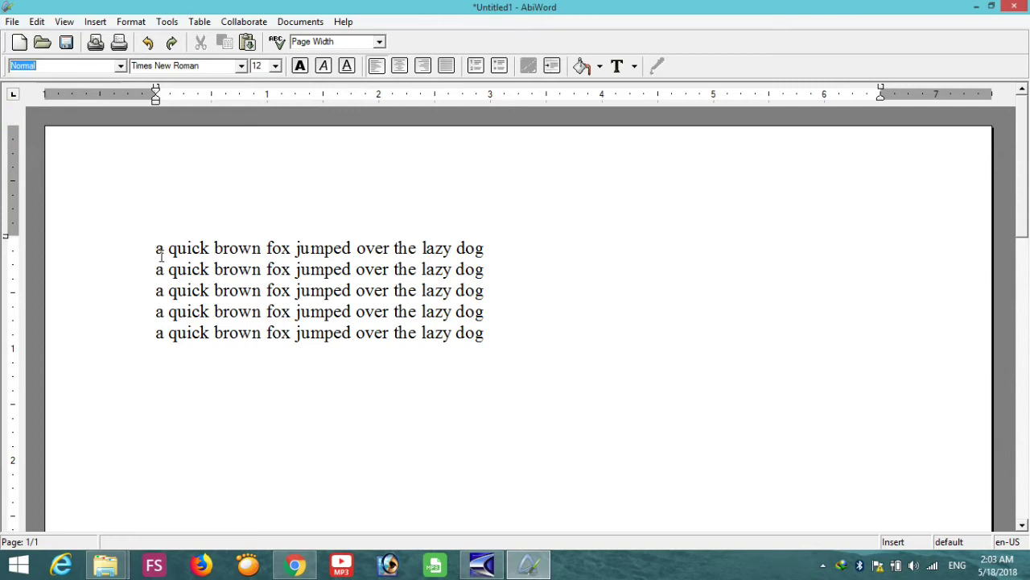
Change the font of the second line to Stencil.
drag(156, 269, 488, 274)
click(241, 67)
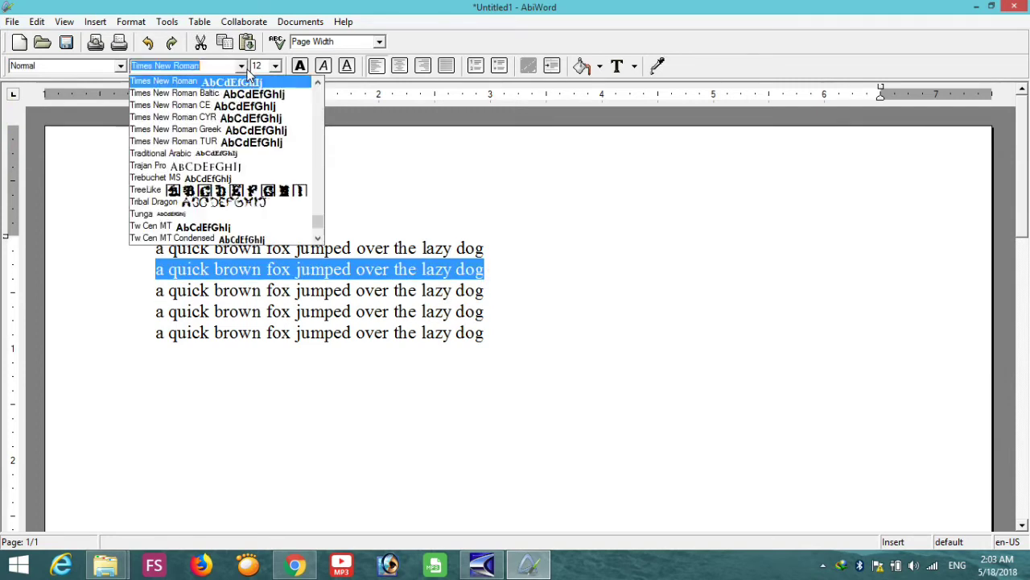
scroll(293, 183, down, 1)
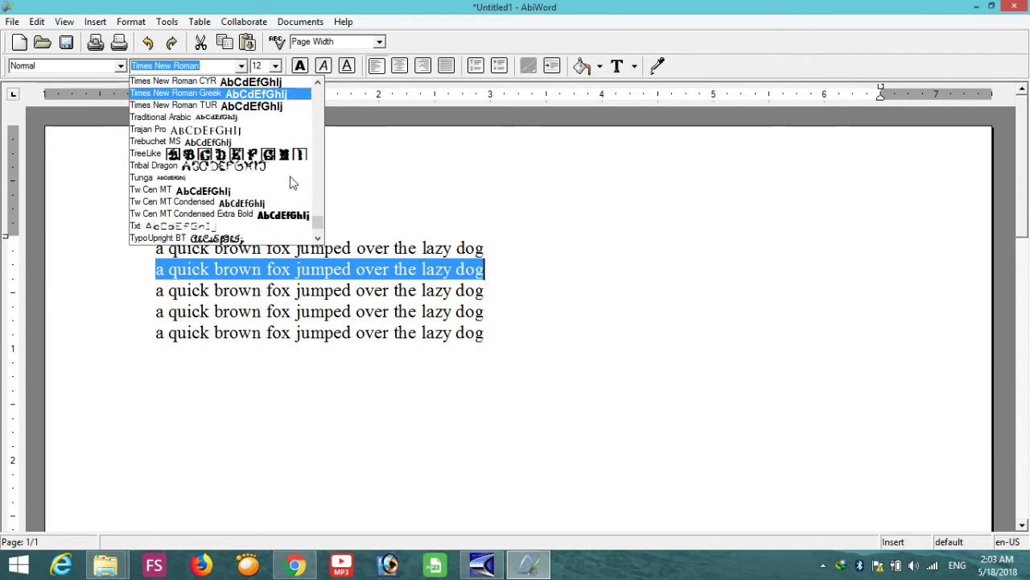
scroll(292, 182, up, 10)
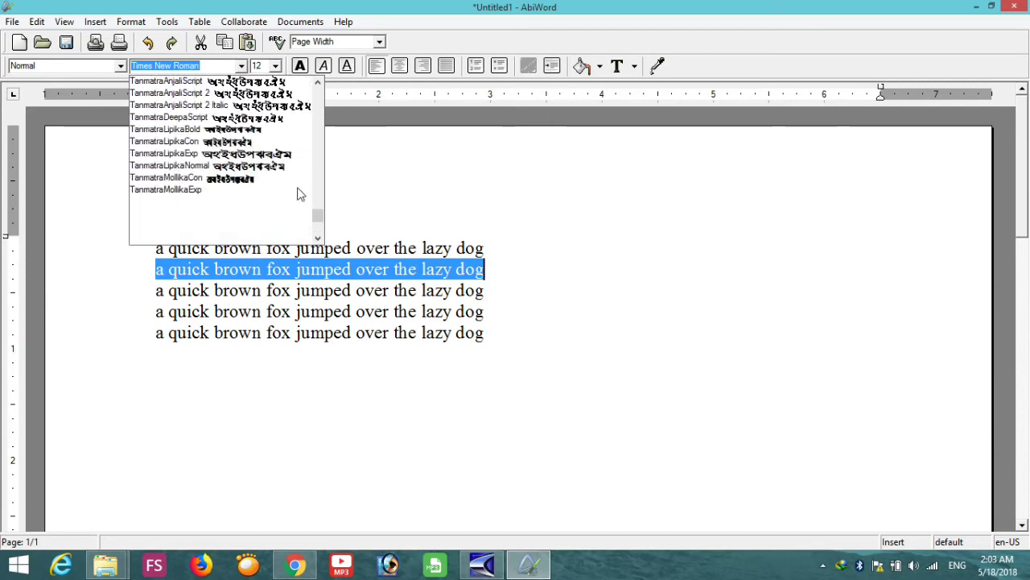
scroll(298, 193, up, 1)
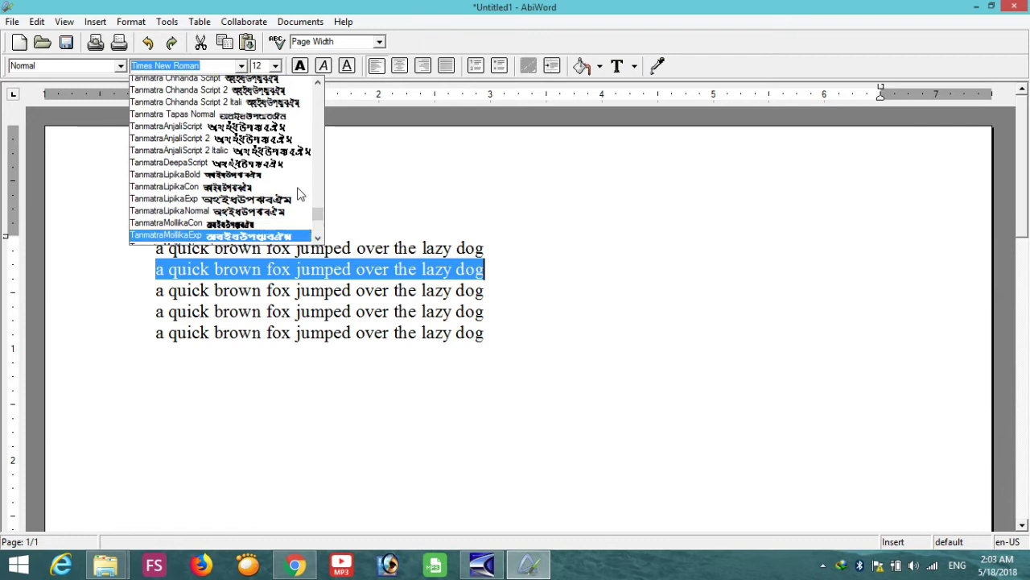
scroll(298, 193, up, 6)
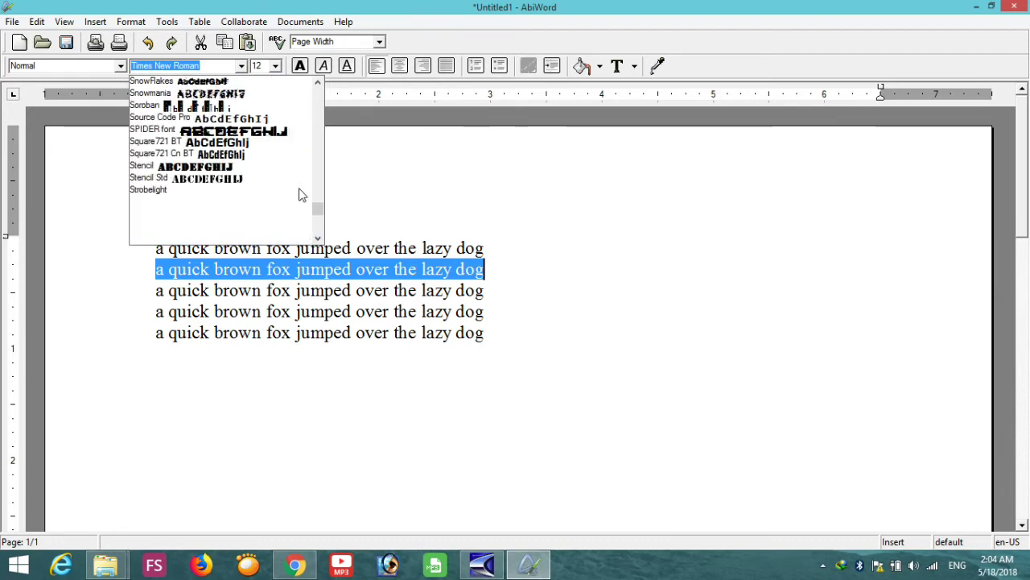
click(247, 166)
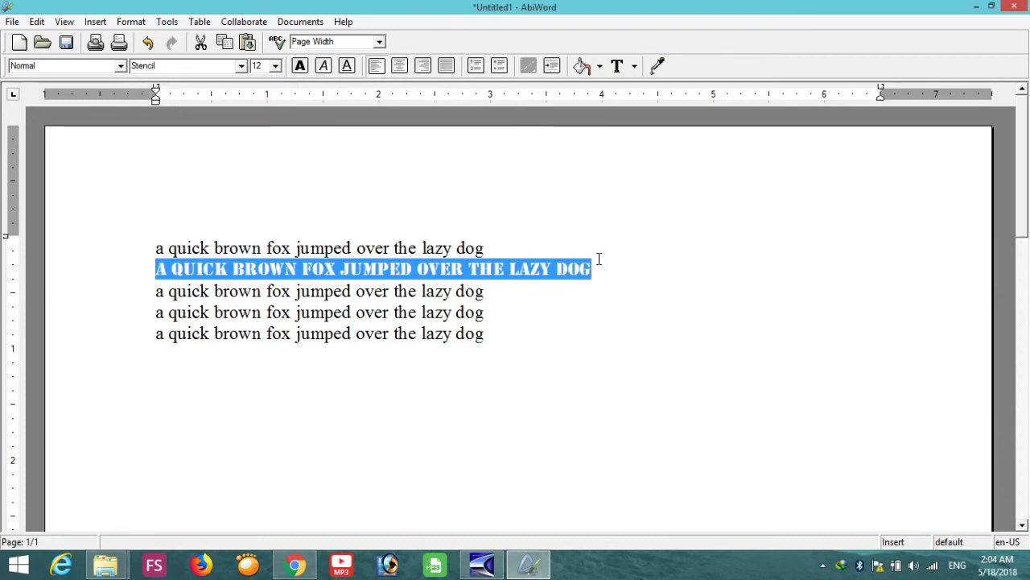
key(Up)
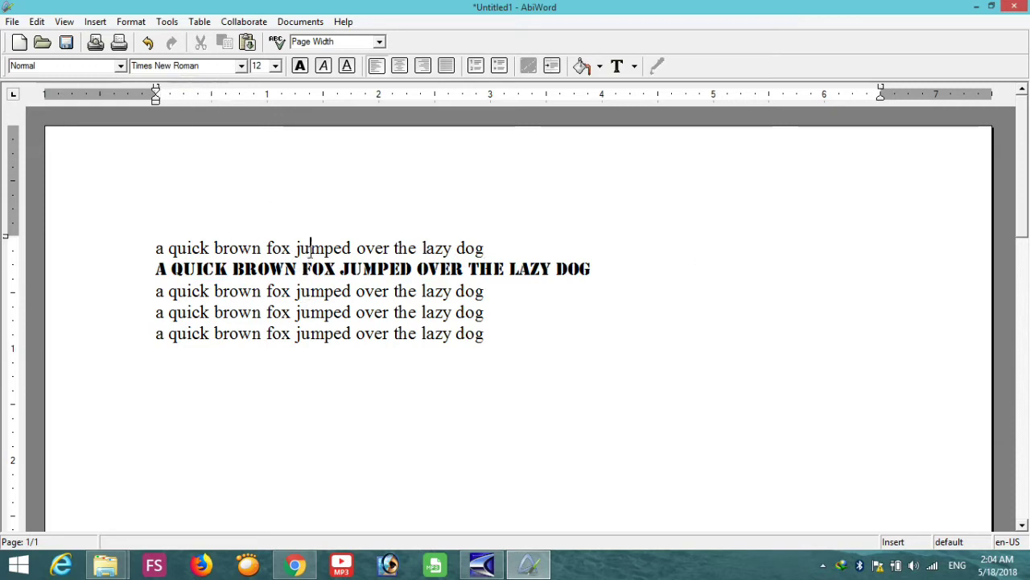
Set the font size of the first line to 24.
drag(479, 249, 135, 239)
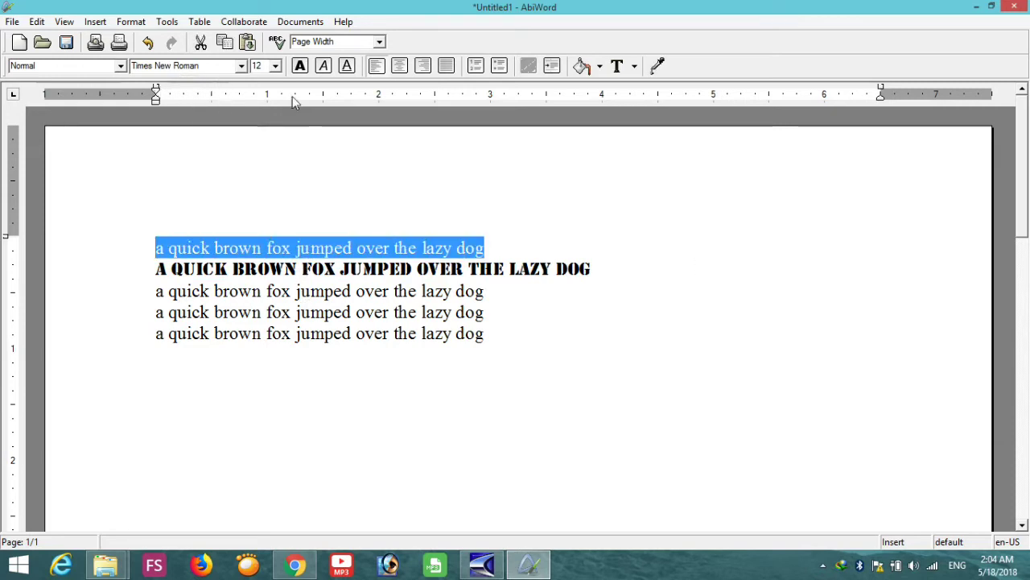
click(275, 66)
click(272, 170)
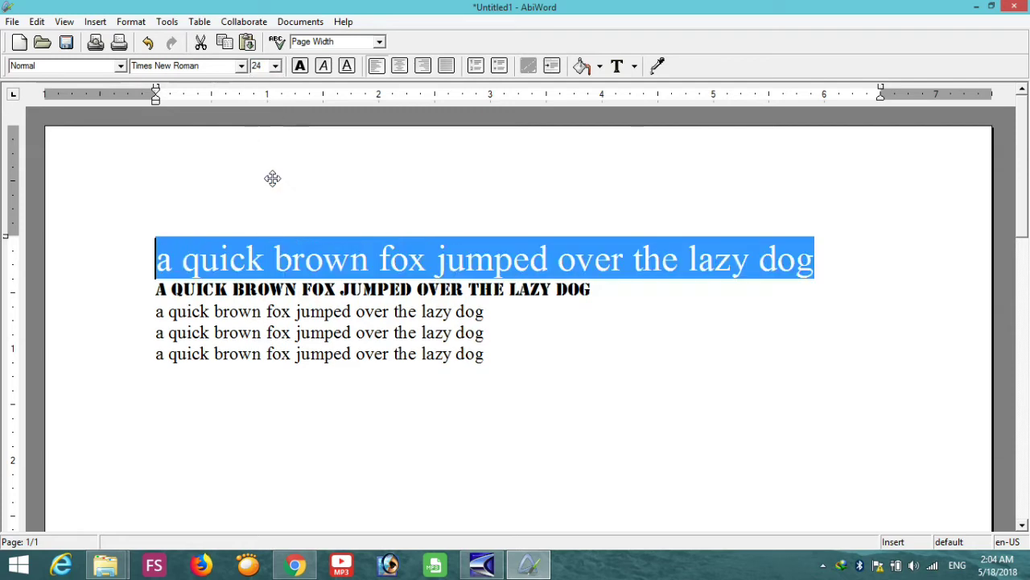
click(494, 258)
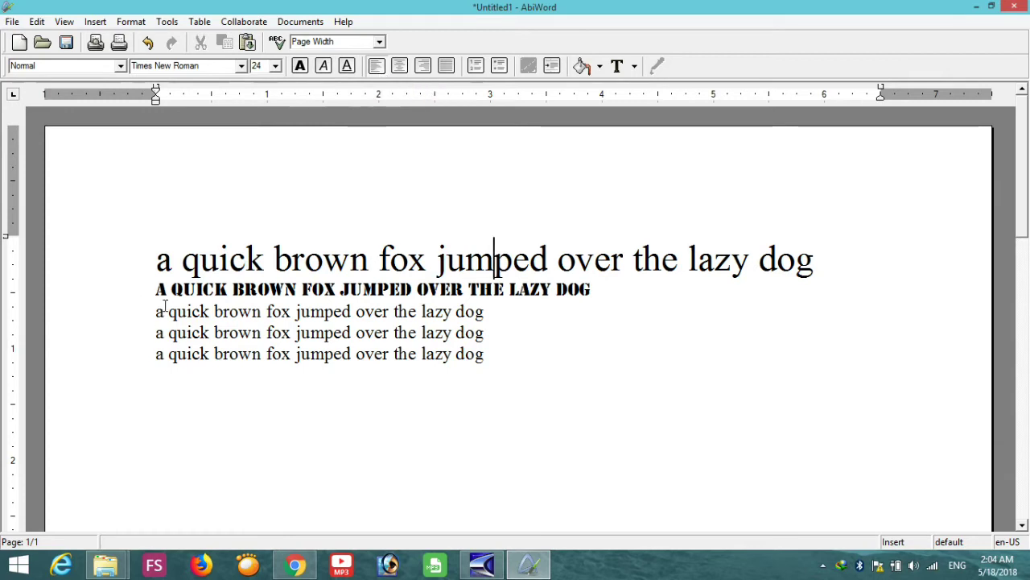
Try center and right alignment on the third line, finishing with justified alignment.
drag(155, 310, 485, 312)
click(399, 66)
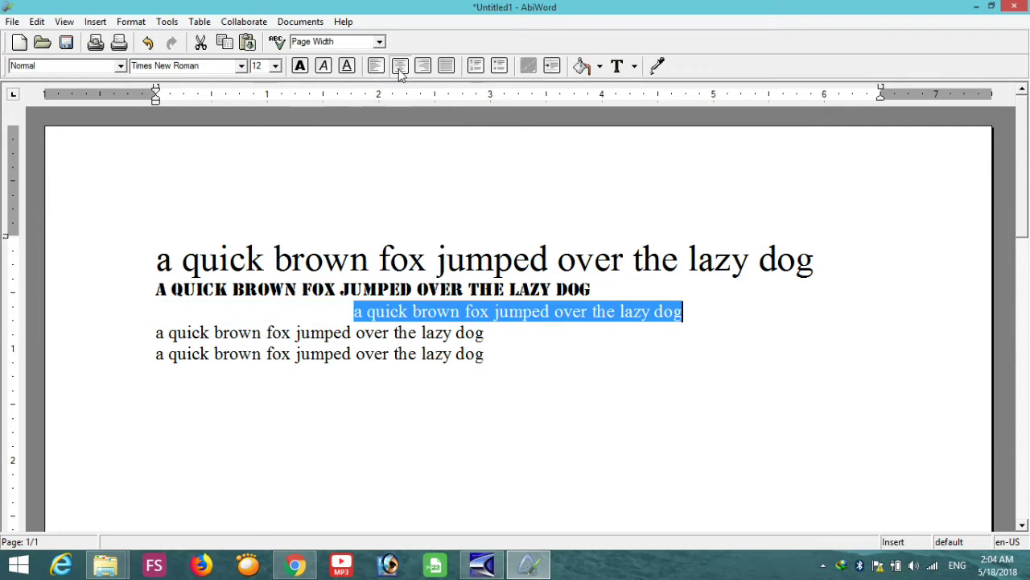
click(423, 66)
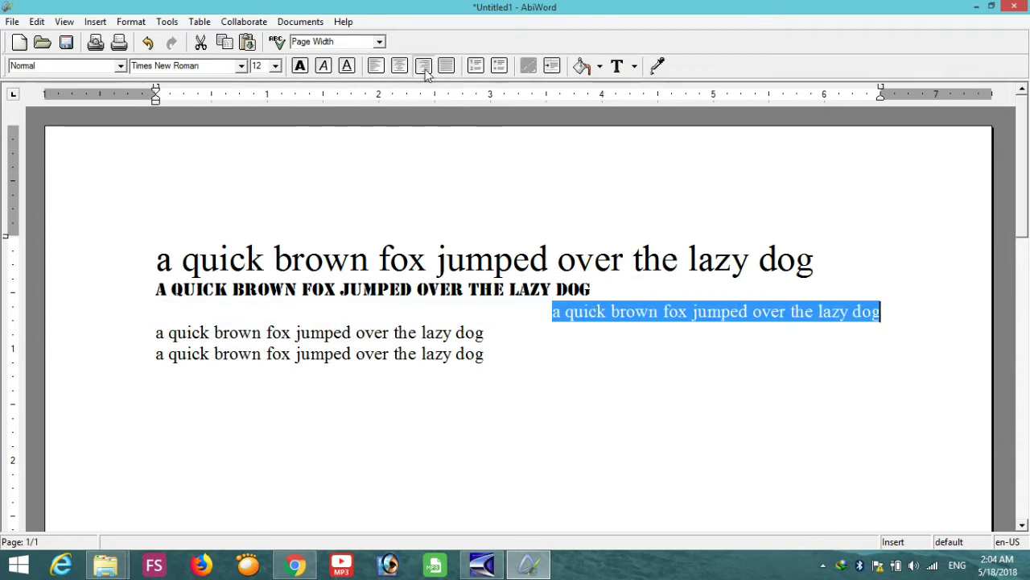
click(447, 68)
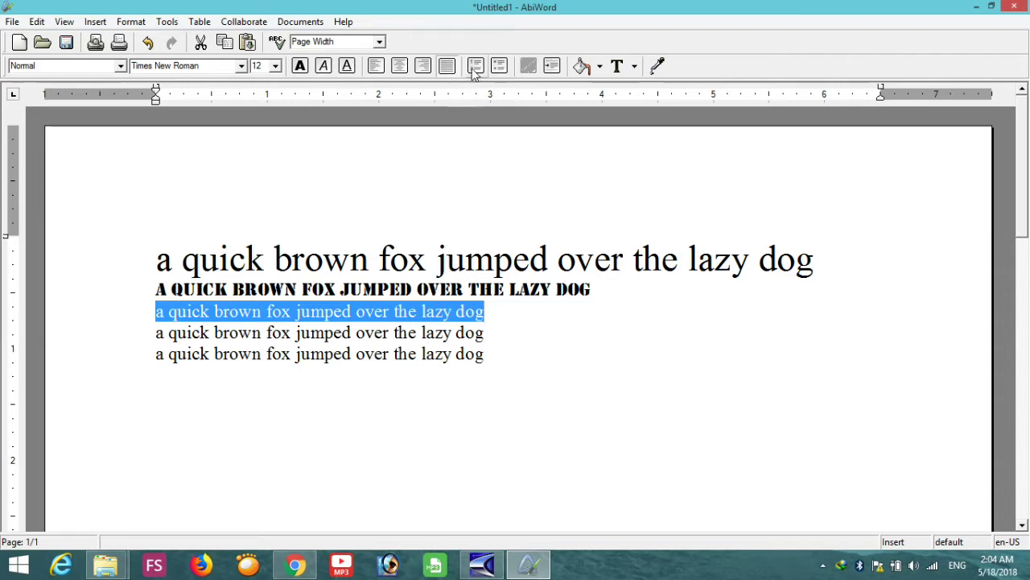
Start a numbered list below the five lines with "learn it all academy" as item 1 and add an empty second item.
click(515, 387)
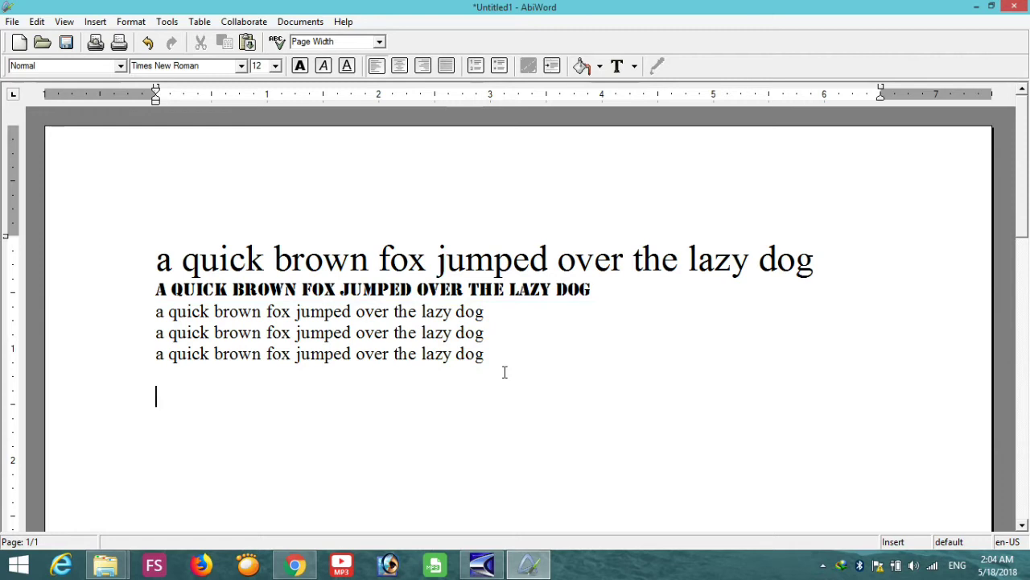
click(475, 65)
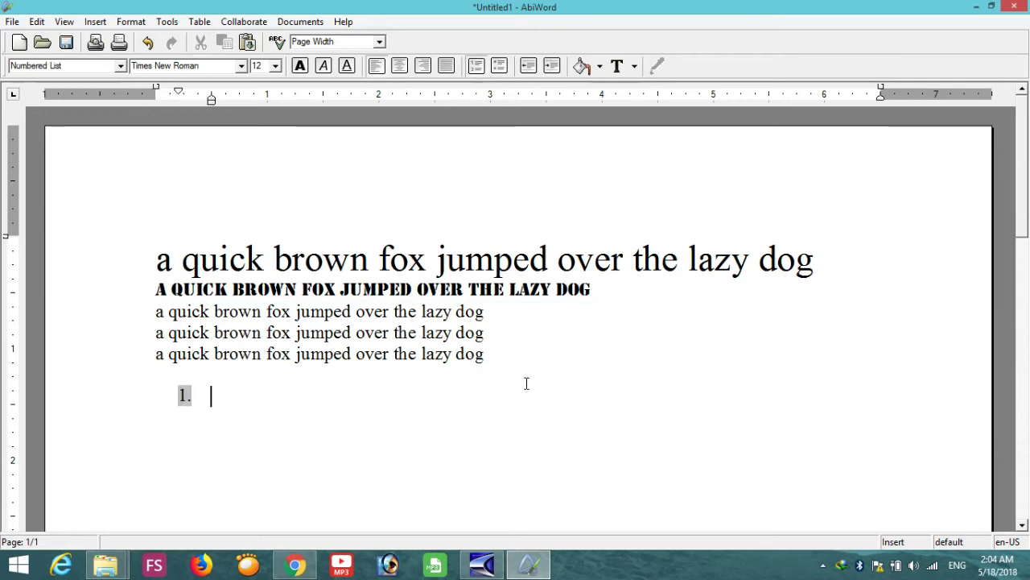
text(1earn)
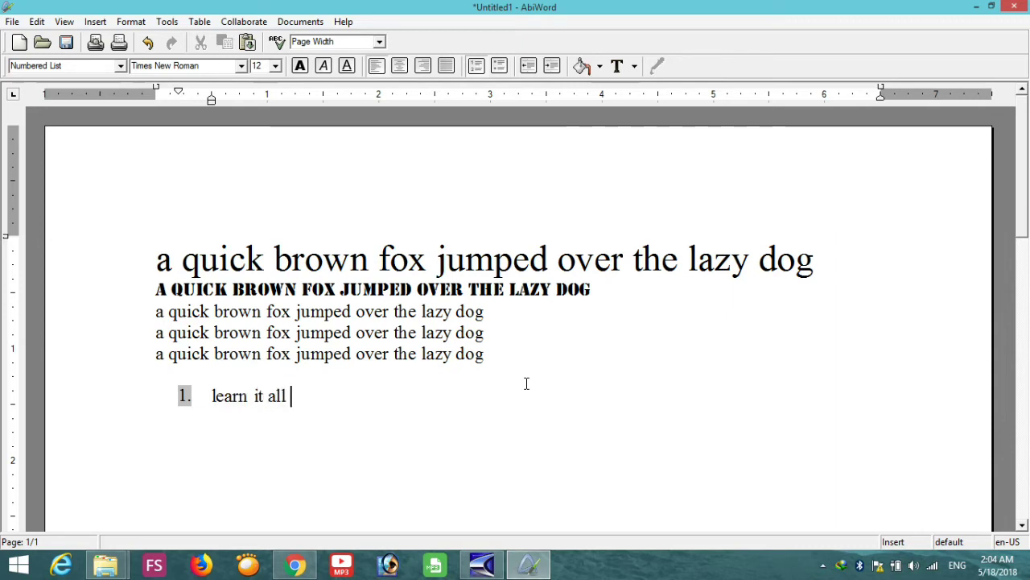
text( it all academy)
key(Return)
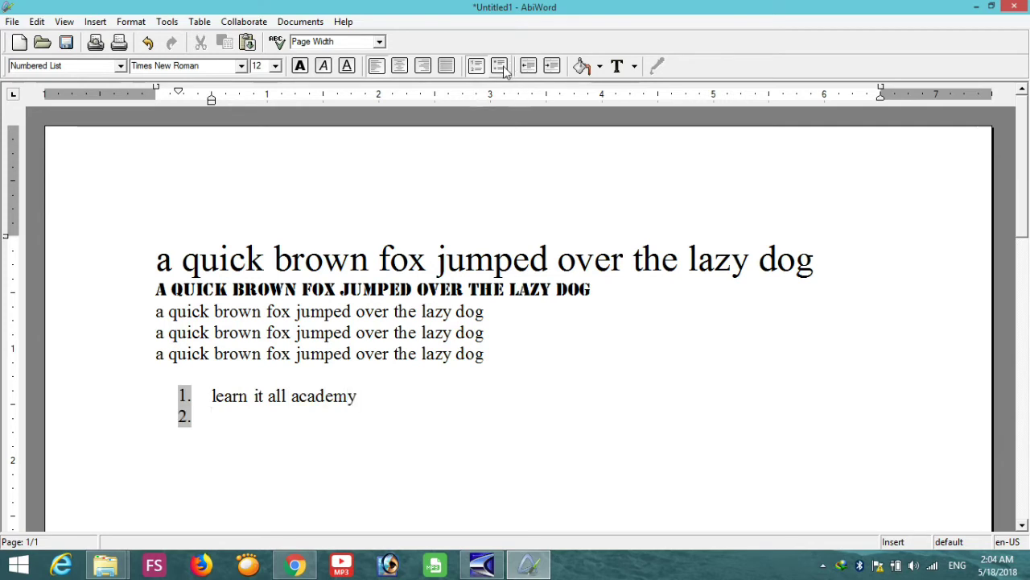
End the numbered list and try a bulleted list on the empty line below it, switching the bullet off again.
key(Return)
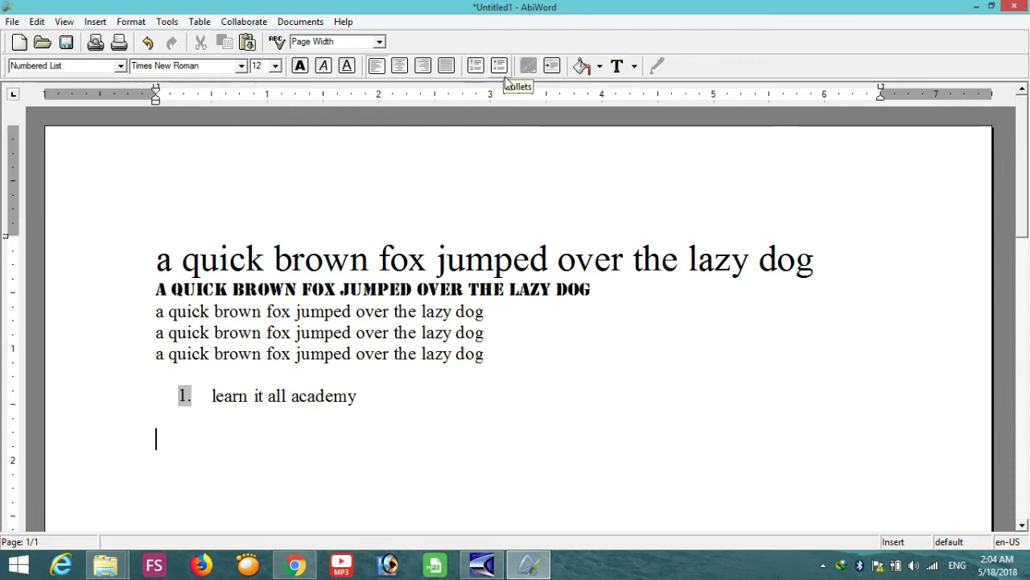
click(503, 68)
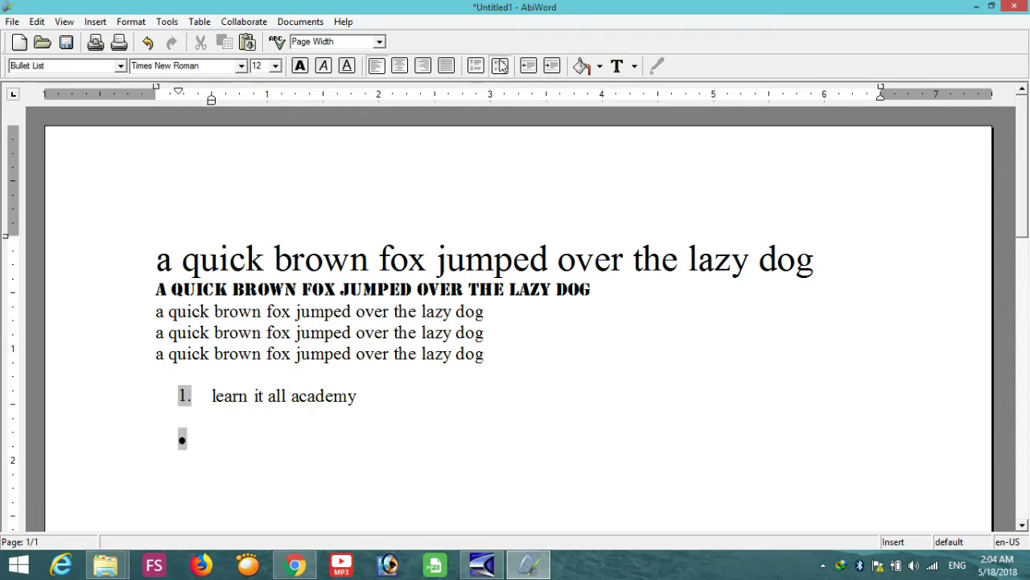
click(500, 67)
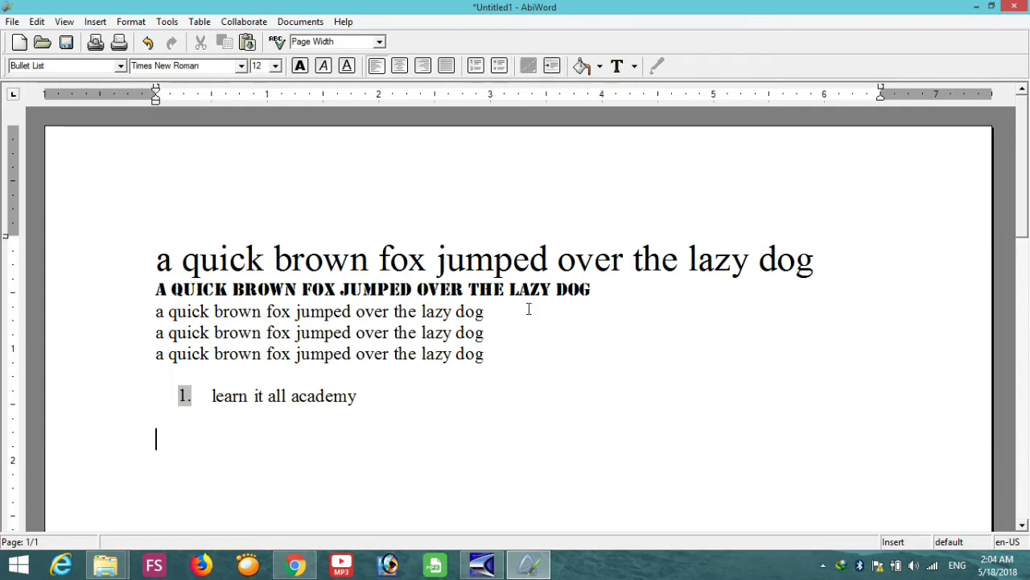
Indent the fifth line by five levels, to 2.5 inches.
drag(158, 353, 517, 376)
click(552, 66)
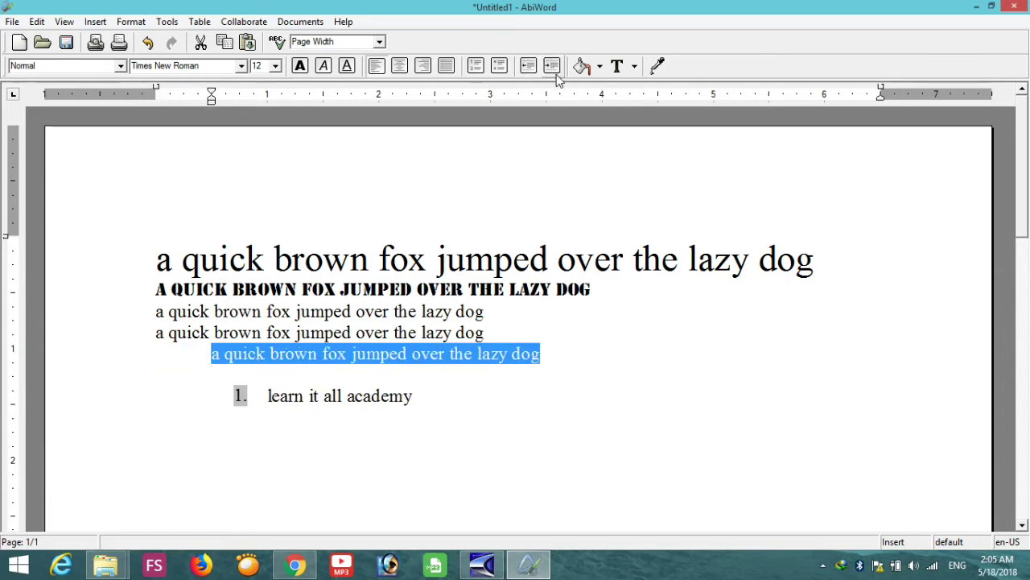
click(552, 67)
click(552, 67)
click(553, 67)
click(553, 67)
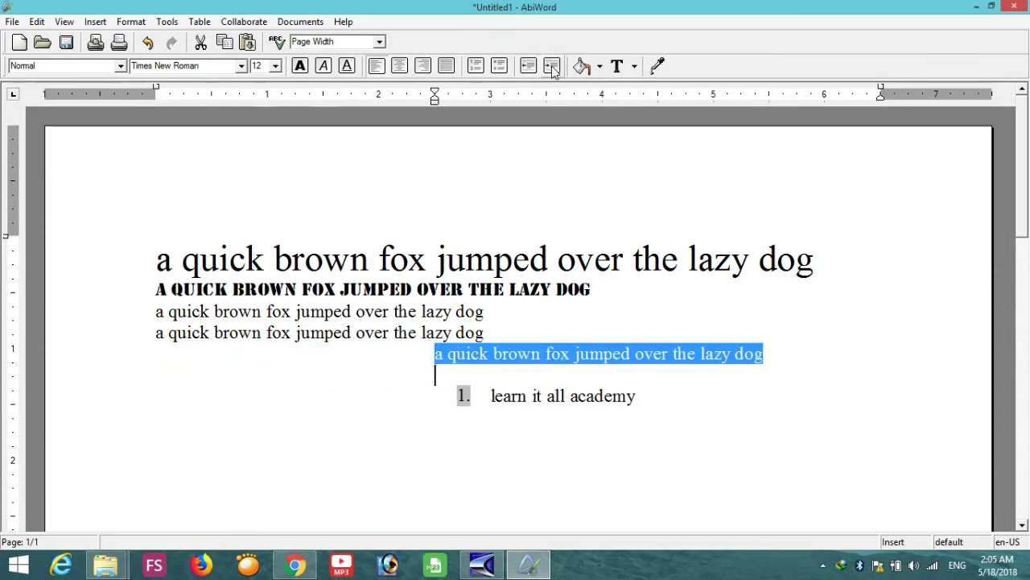
Decrease the fifth line's indent by five levels, back to the page margin.
click(528, 66)
click(528, 66)
click(528, 67)
click(528, 67)
click(528, 67)
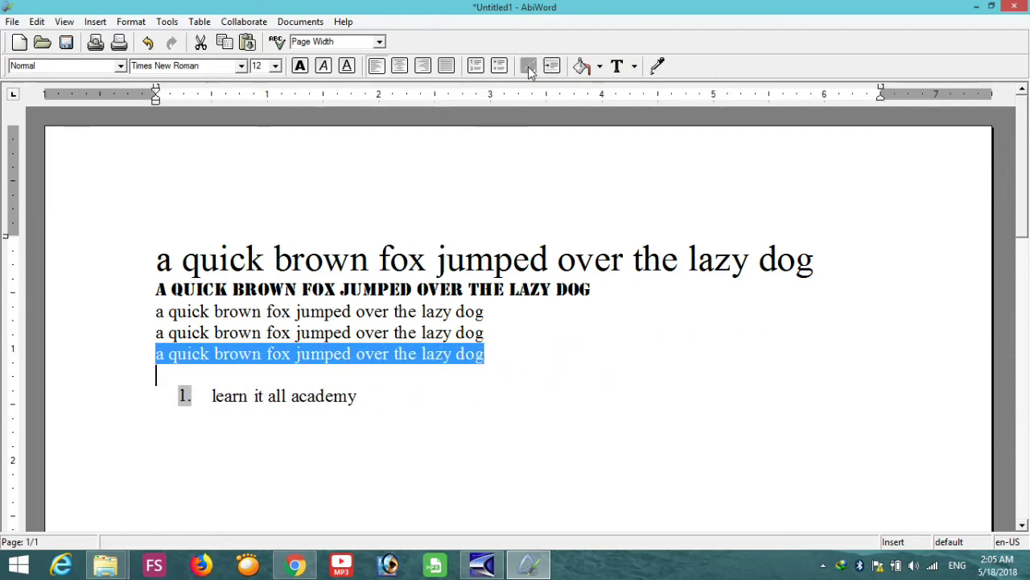
click(569, 359)
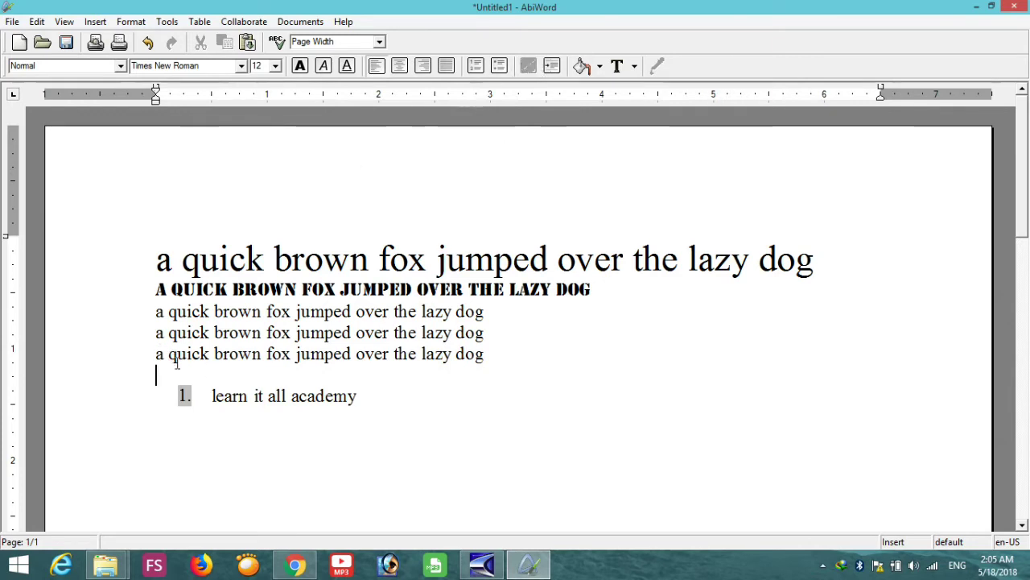
Indent the fifth line and the numbered item together by ten levels, to 5 inches.
drag(159, 358, 325, 419)
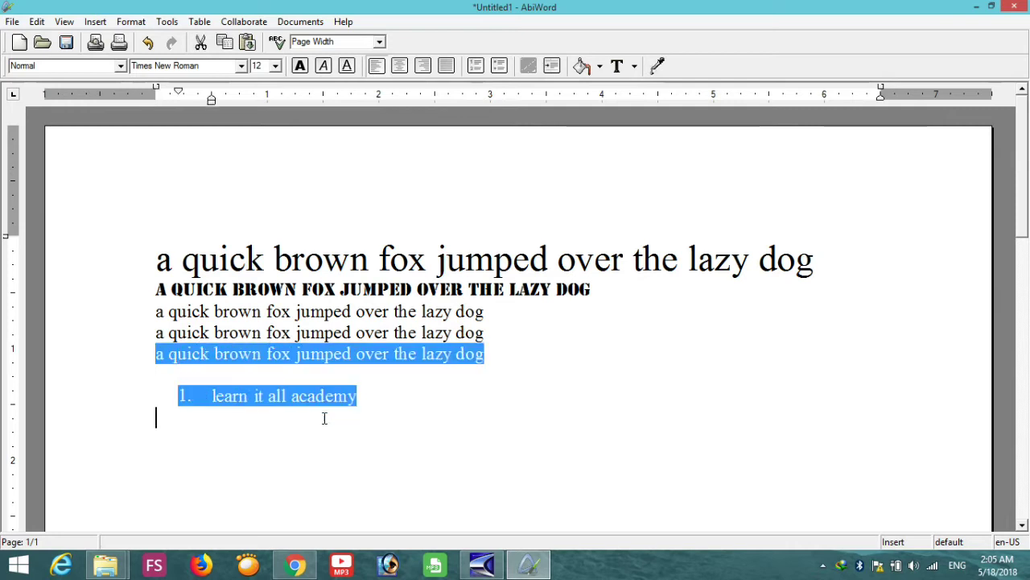
click(552, 66)
click(552, 66)
click(552, 66)
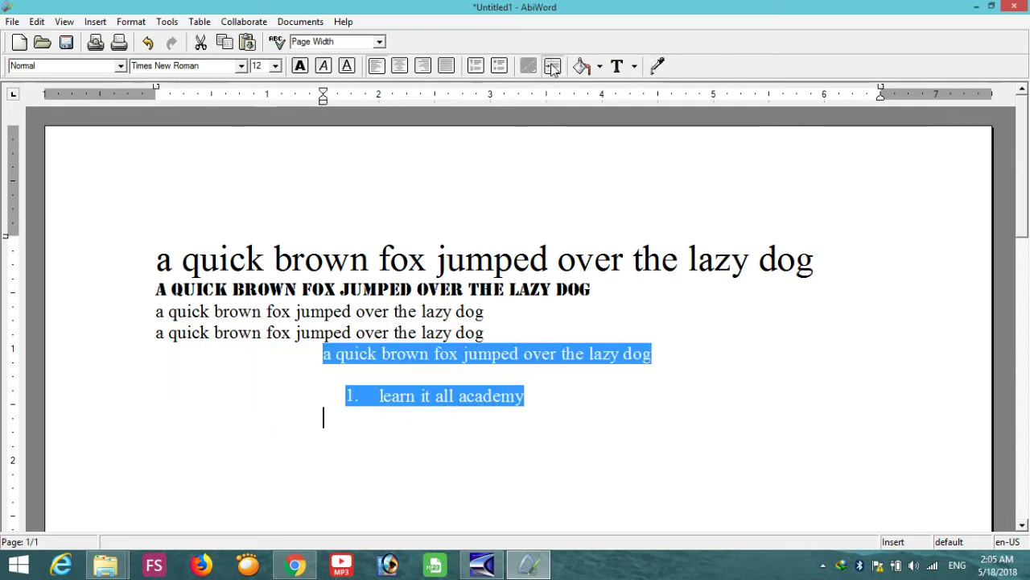
click(552, 66)
click(552, 66)
click(552, 66)
click(552, 66)
click(552, 66)
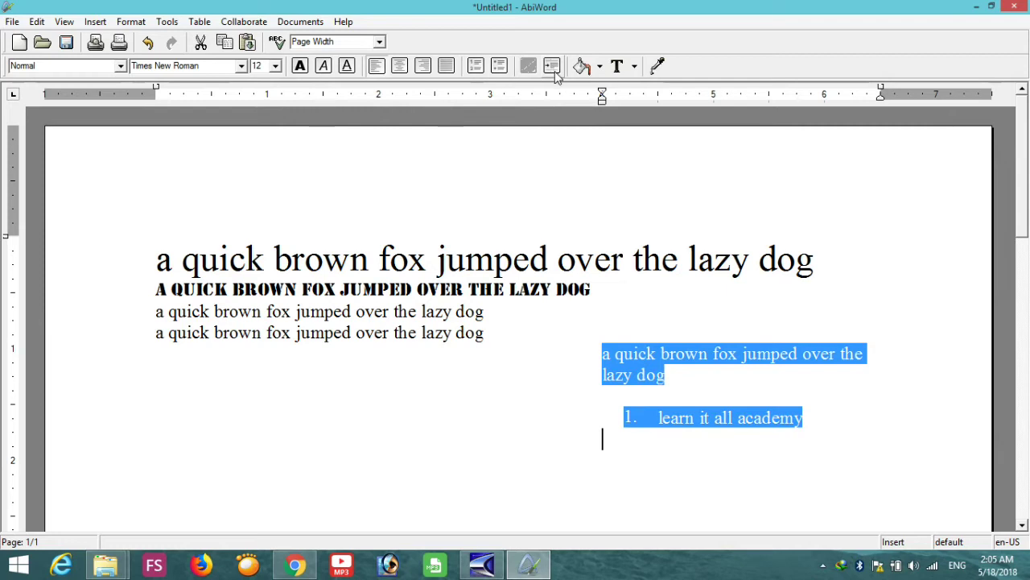
click(553, 66)
click(553, 68)
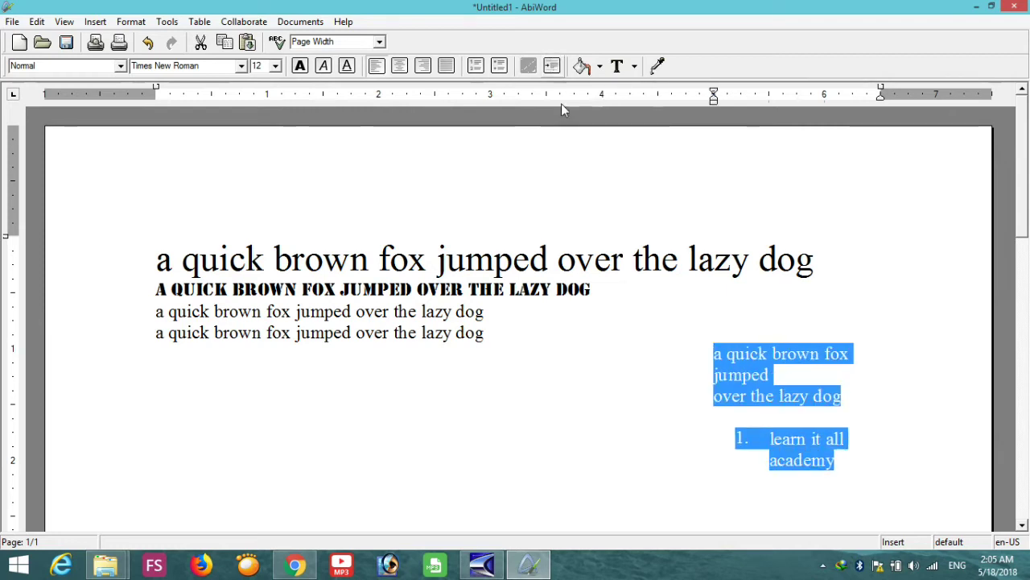
Keep indenting the fifth line and the numbered item until they run off the page's right edge.
scroll(591, 217, down, 5)
scroll(593, 242, up, 4)
click(552, 66)
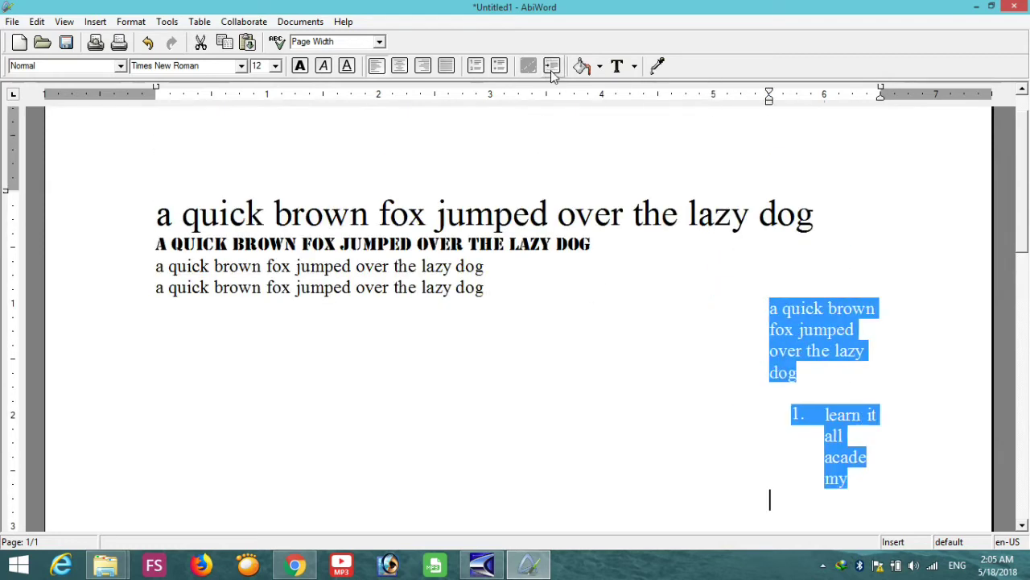
click(552, 66)
click(552, 66)
click(552, 66)
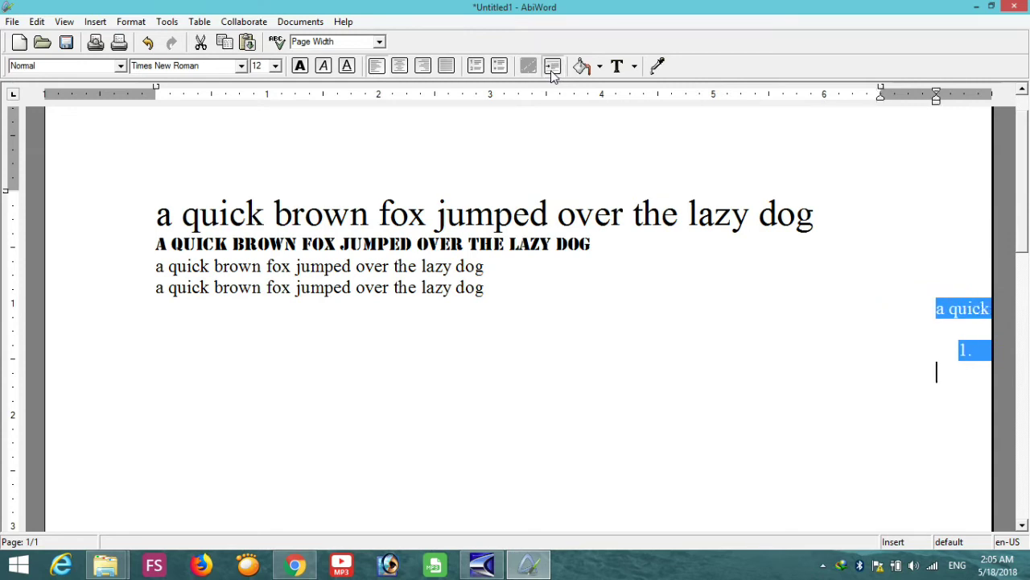
click(552, 66)
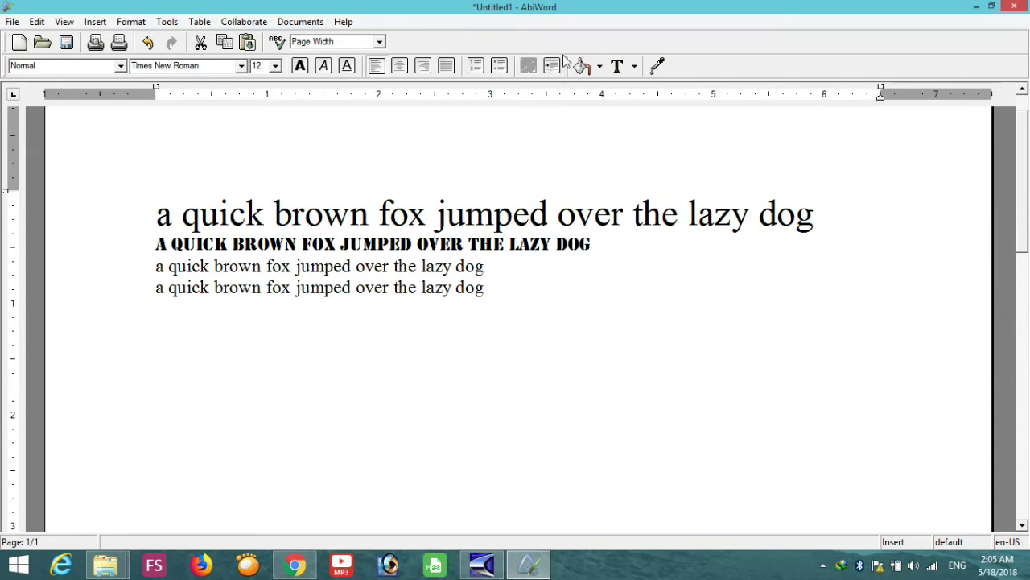
click(550, 66)
Undo the last indents until the fifth line and the numbered item are back at a 2.5-inch indent.
click(149, 43)
click(149, 44)
click(149, 44)
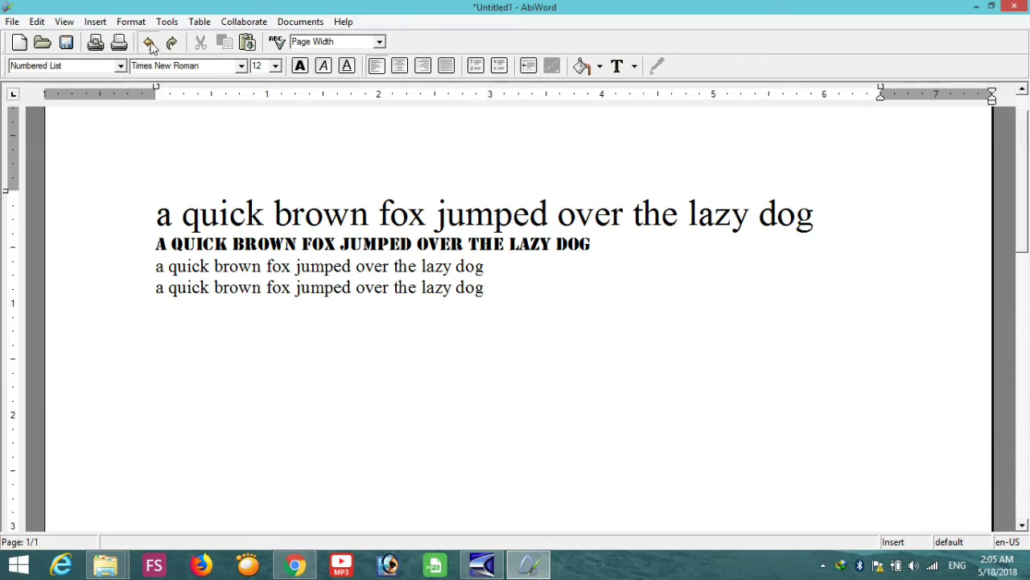
click(149, 43)
click(149, 43)
click(149, 44)
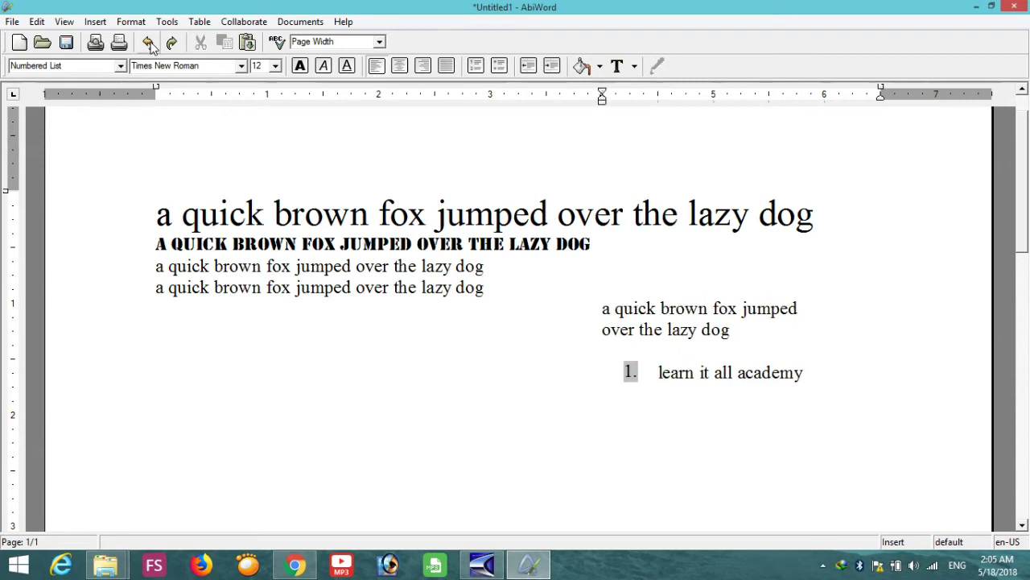
click(149, 44)
click(149, 44)
click(149, 43)
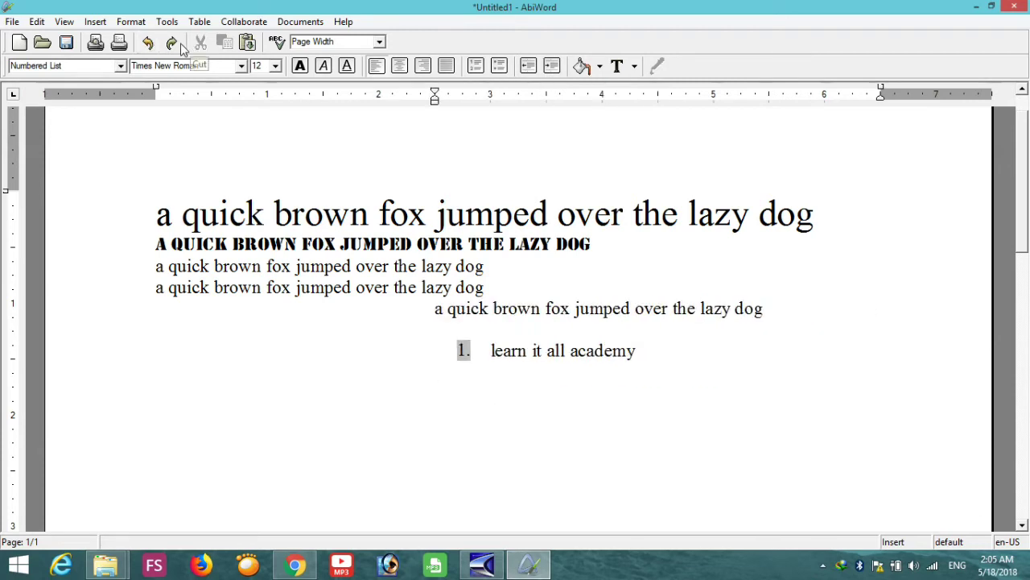
Redo the undone indents on the fifth line and the numbered item up to 6.5 inches.
click(173, 44)
click(173, 43)
click(173, 43)
click(173, 43)
click(173, 44)
click(173, 43)
click(173, 43)
click(173, 44)
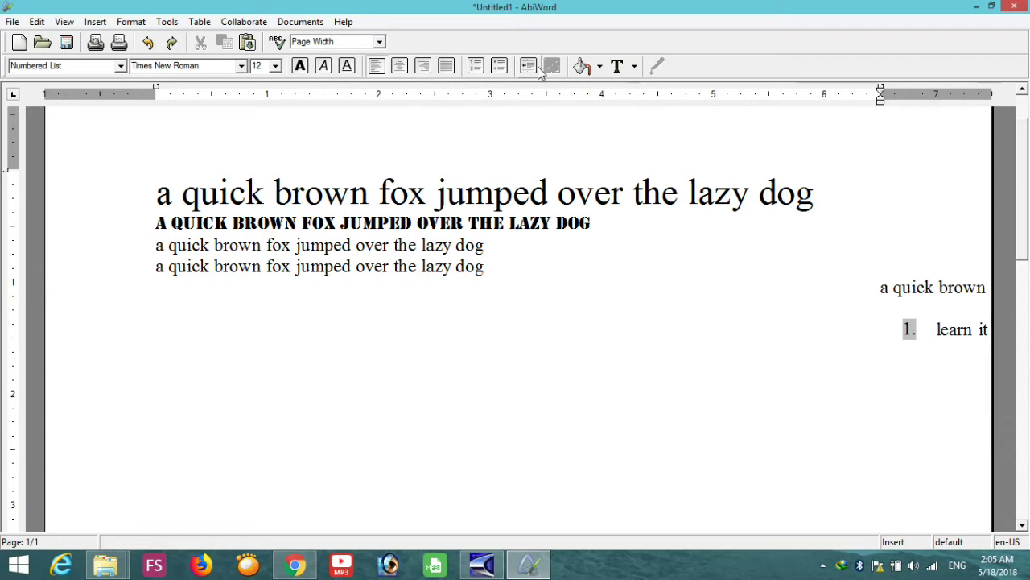
Decrease the indent of the empty line below the numbered item back to the page margin.
click(535, 72)
click(537, 72)
click(538, 73)
click(537, 71)
click(537, 72)
click(537, 71)
click(537, 72)
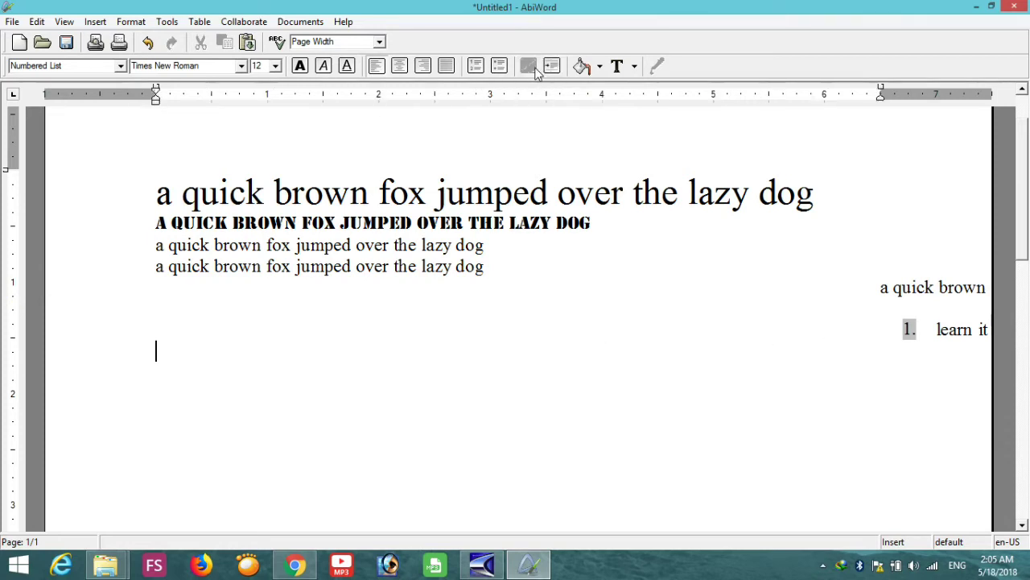
Undo all the indent changes until the fifth line and the numbered item are back in their original positions.
click(149, 44)
click(149, 43)
click(149, 43)
click(149, 44)
click(149, 43)
click(148, 43)
click(149, 44)
click(149, 44)
click(149, 43)
click(149, 44)
click(149, 44)
click(149, 43)
click(149, 44)
click(149, 43)
click(149, 44)
click(149, 44)
click(149, 44)
click(149, 44)
click(149, 44)
click(149, 43)
click(149, 44)
click(149, 44)
click(149, 44)
click(149, 43)
click(149, 43)
click(149, 43)
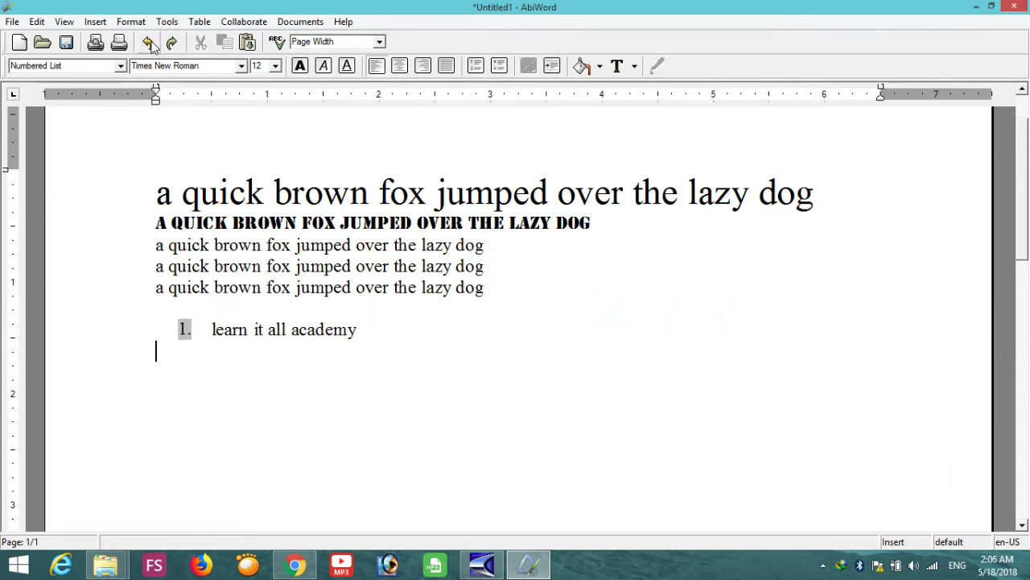
Insert an empty line after the fourth line and highlight the fourth line in red.
click(486, 268)
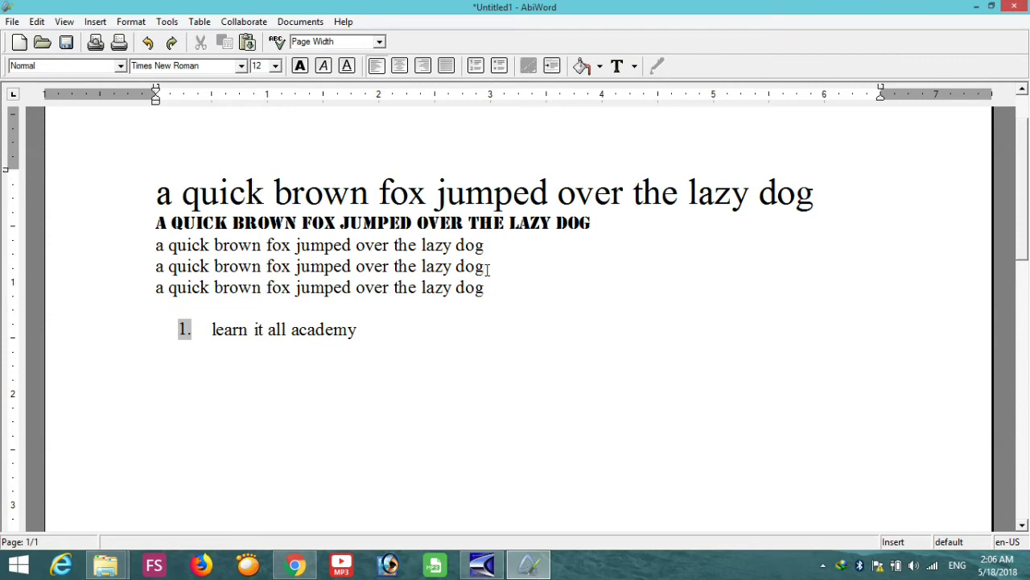
key(Return)
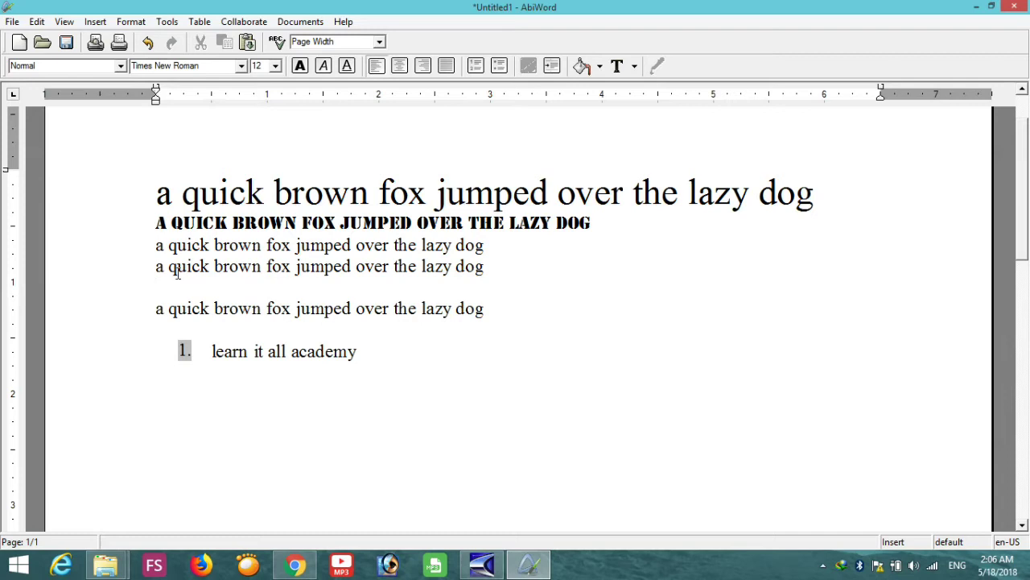
drag(158, 267, 446, 288)
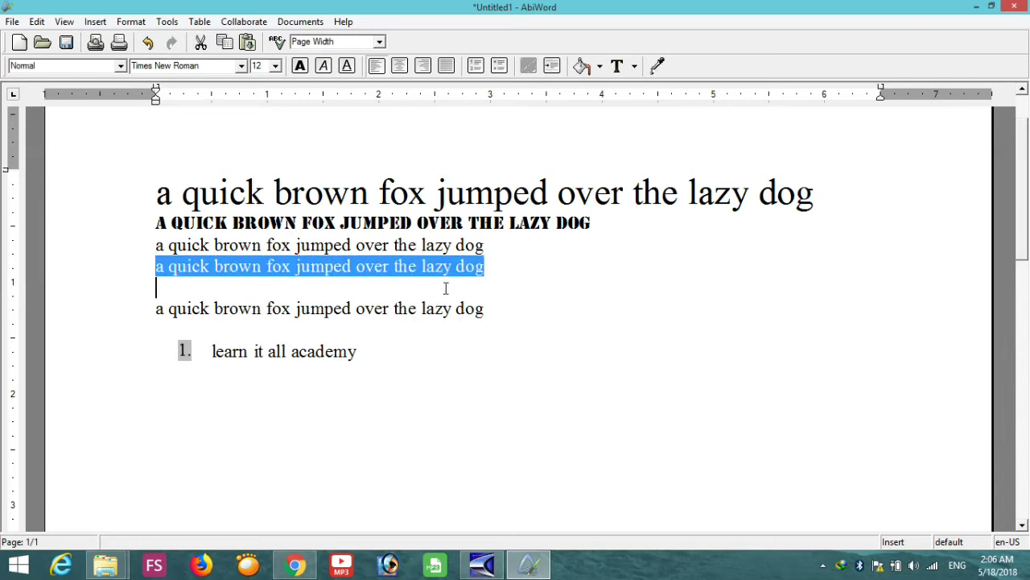
click(599, 68)
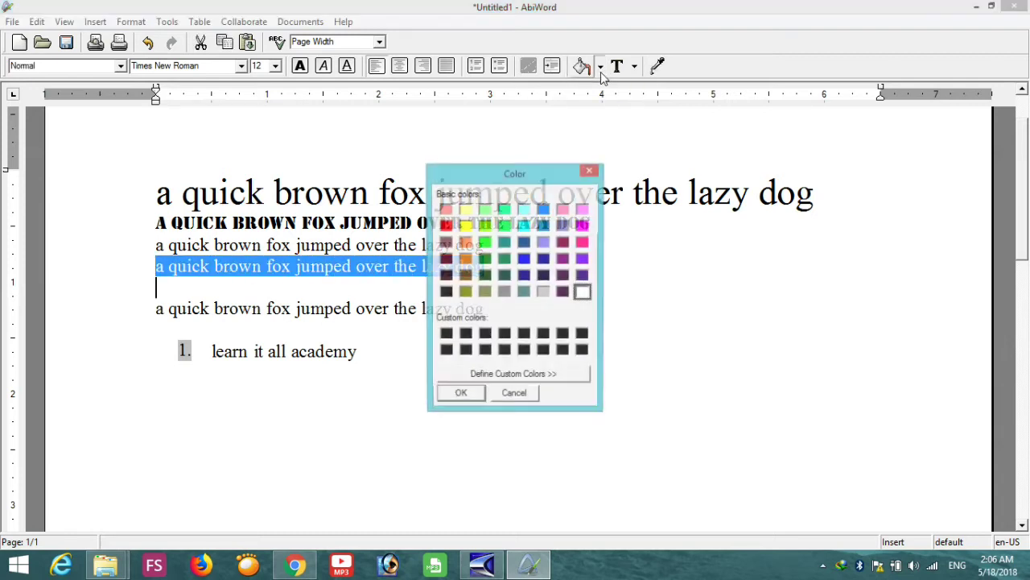
click(445, 226)
click(460, 395)
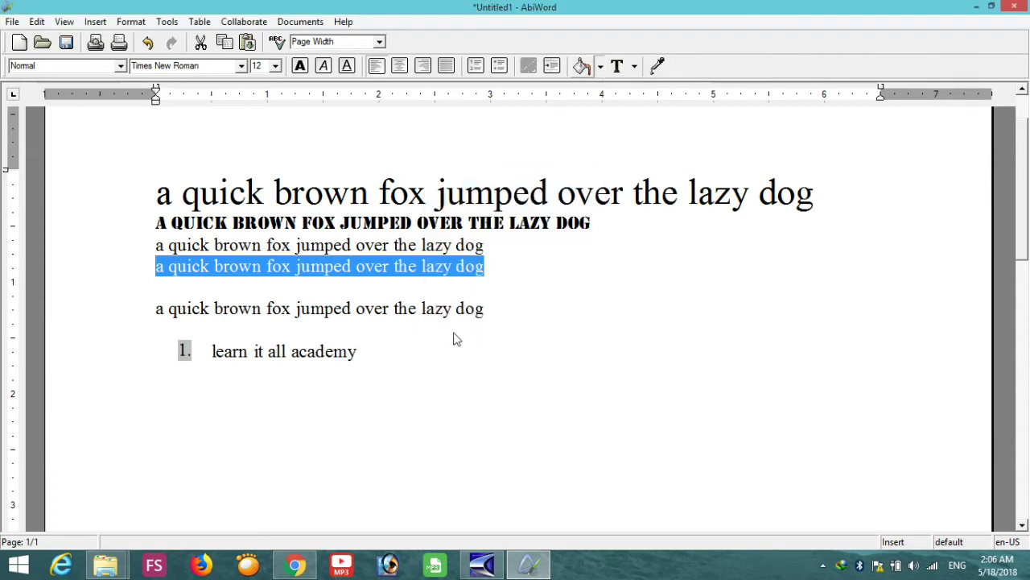
Change the text color of the fourth line to yellow.
click(488, 271)
drag(497, 270, 154, 267)
click(634, 66)
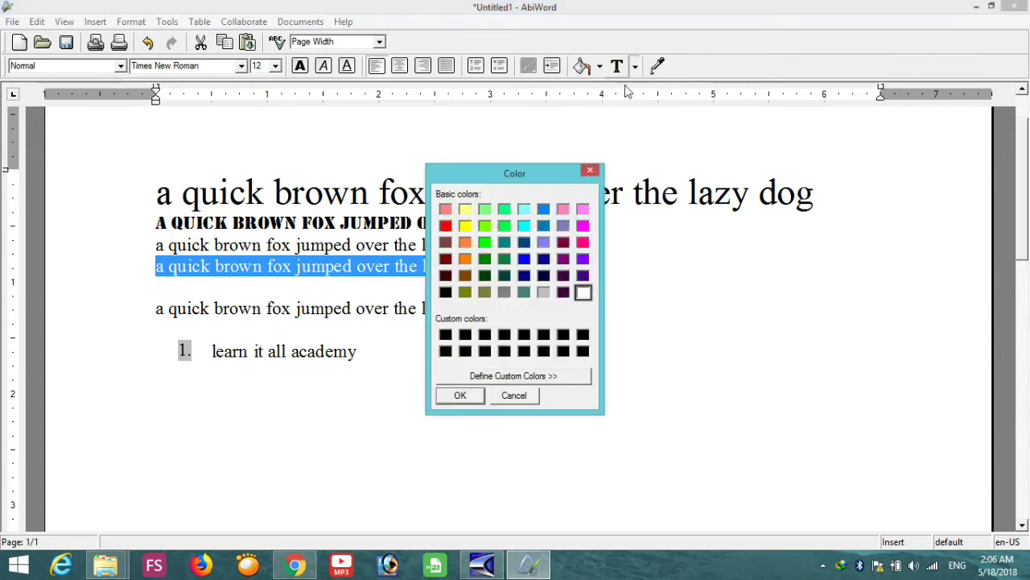
click(465, 226)
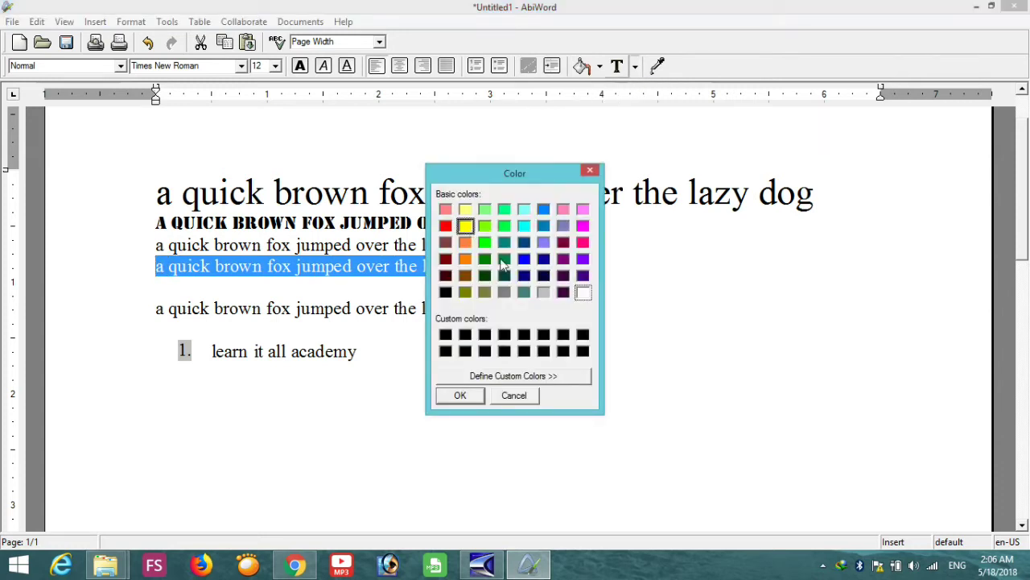
click(460, 394)
click(528, 279)
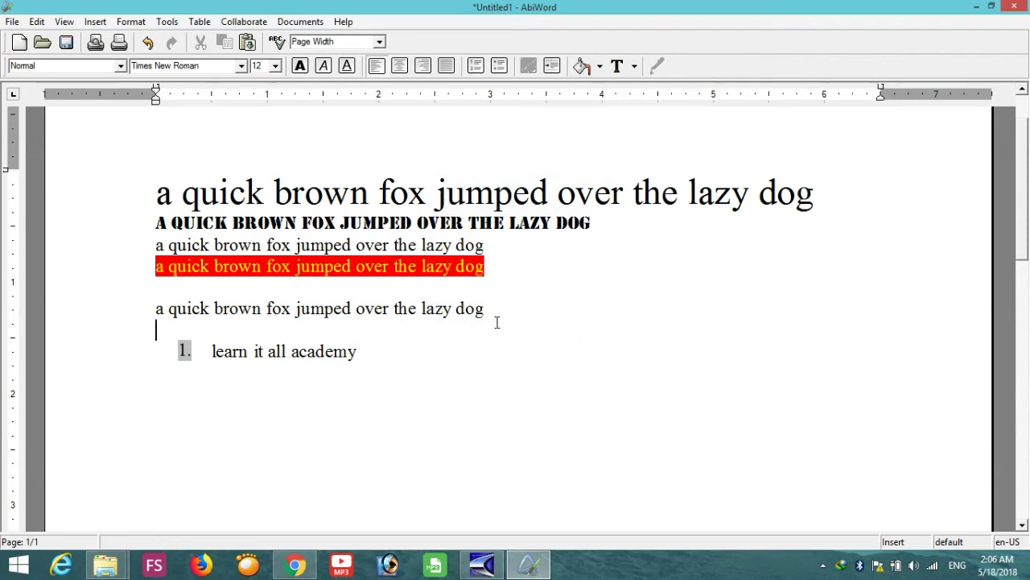
click(379, 41)
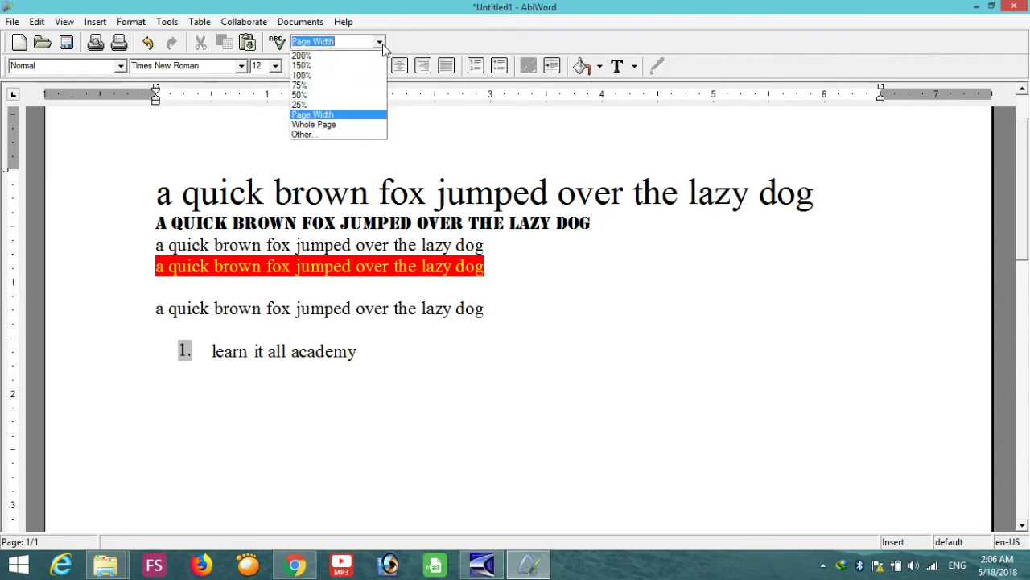
click(380, 43)
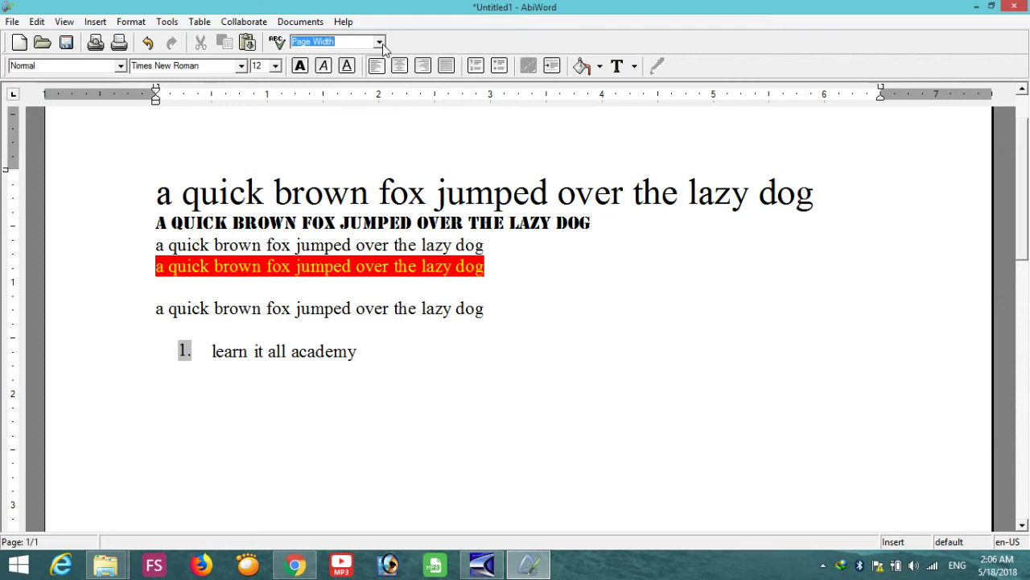
click(380, 43)
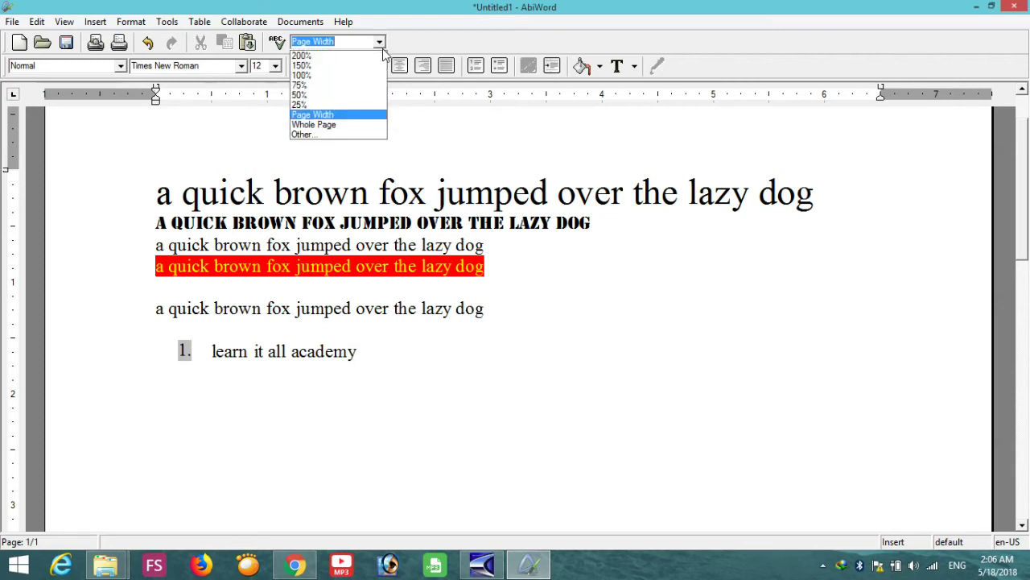
click(383, 50)
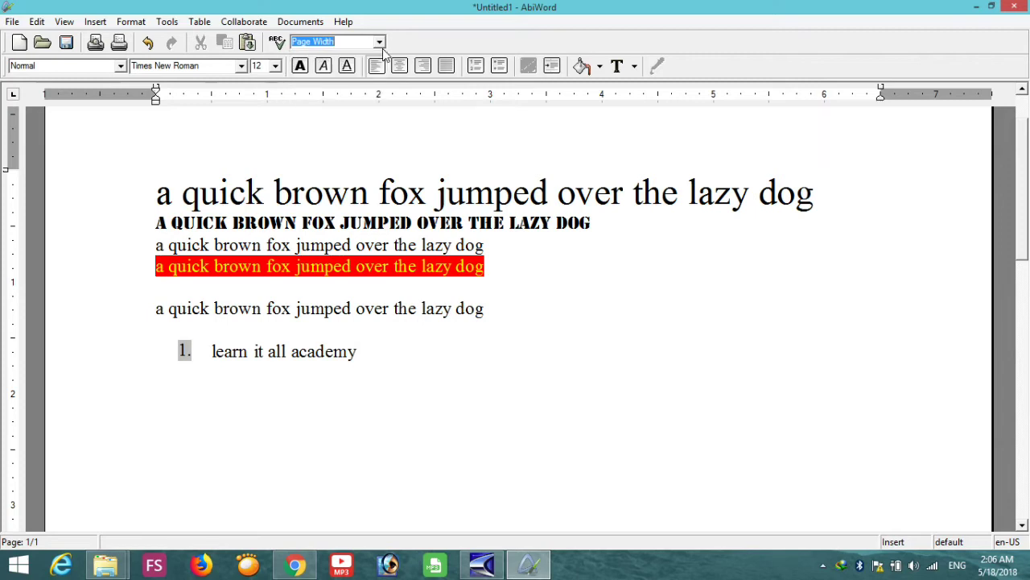
Open the print preview of the document and zoom in and out to inspect the formatted lines.
click(95, 44)
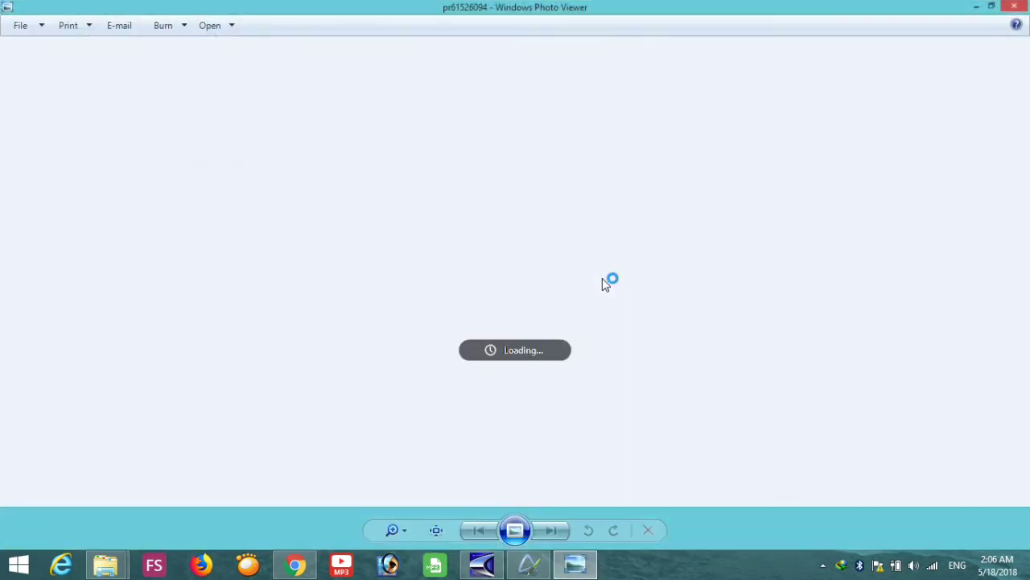
scroll(469, 166, up, 2)
scroll(365, 187, up, 1)
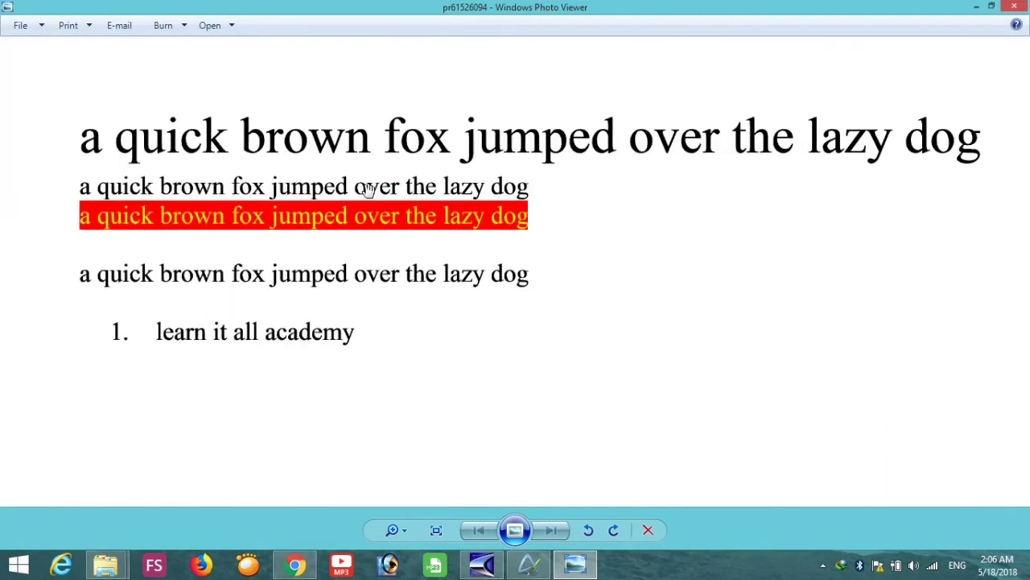
scroll(367, 187, down, 2)
scroll(368, 188, down, 1)
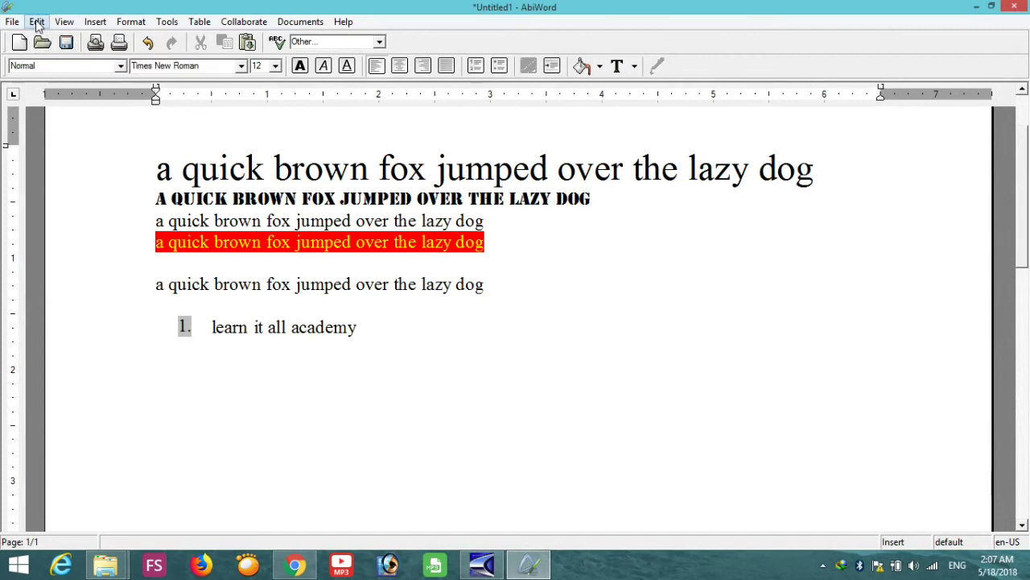
Insert a table with 5 columns and 2 rows and automatic column size below the numbered item.
click(37, 22)
mouse_move(96, 30)
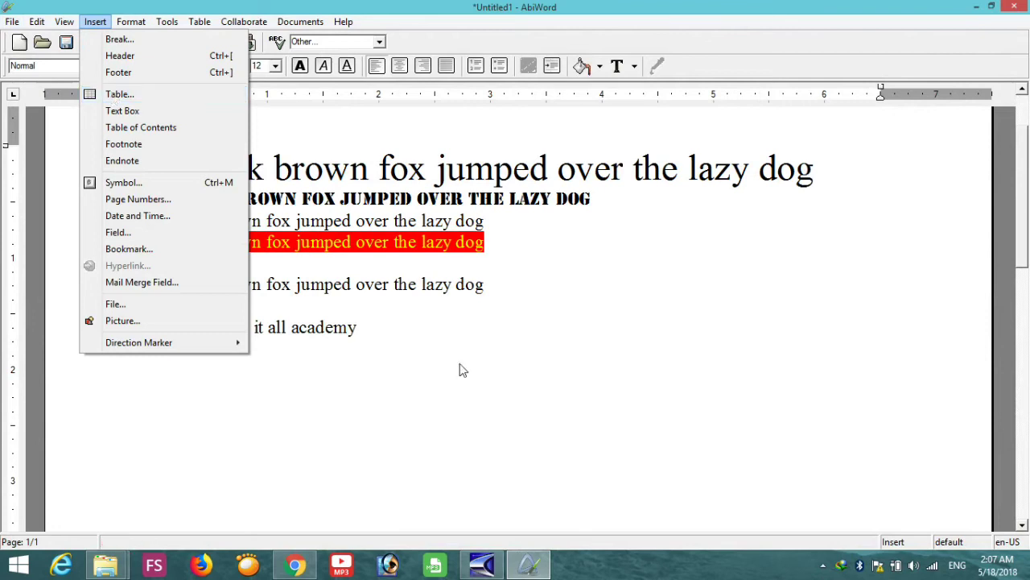
click(351, 395)
click(94, 21)
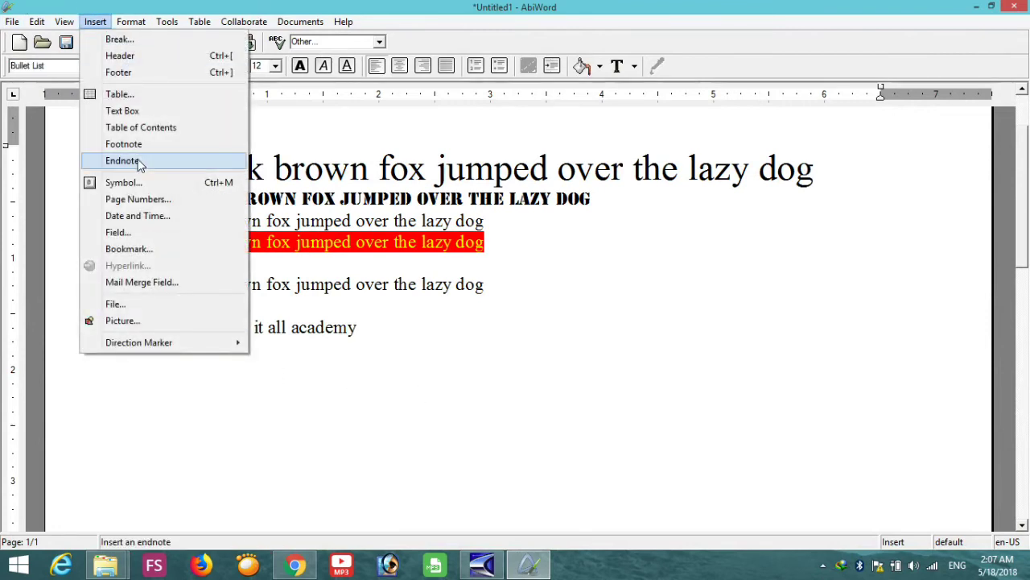
click(120, 94)
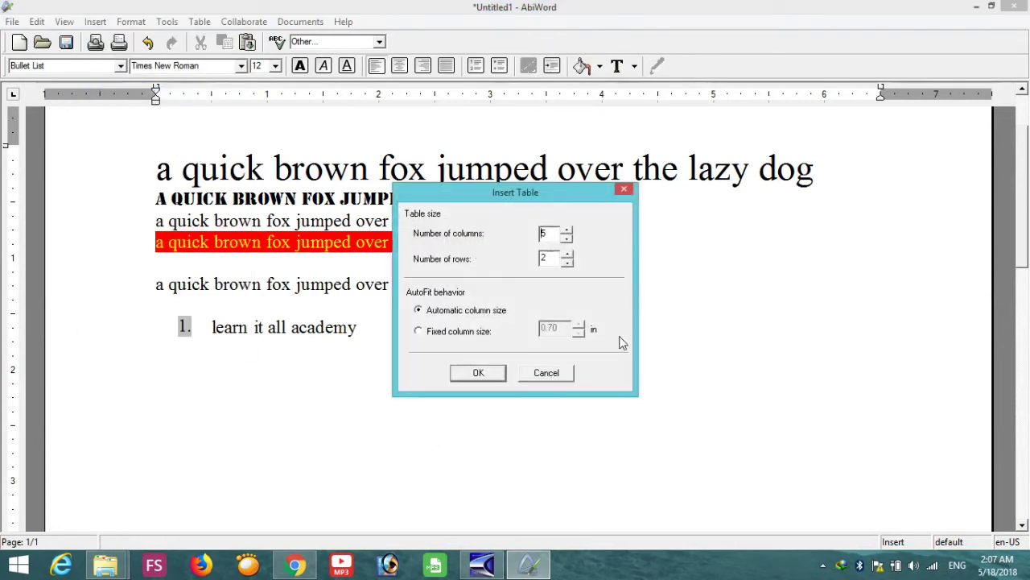
click(486, 373)
Try adding several empty lines in the last column's bottom cell of the table, then delete them.
click(903, 406)
key(Down)
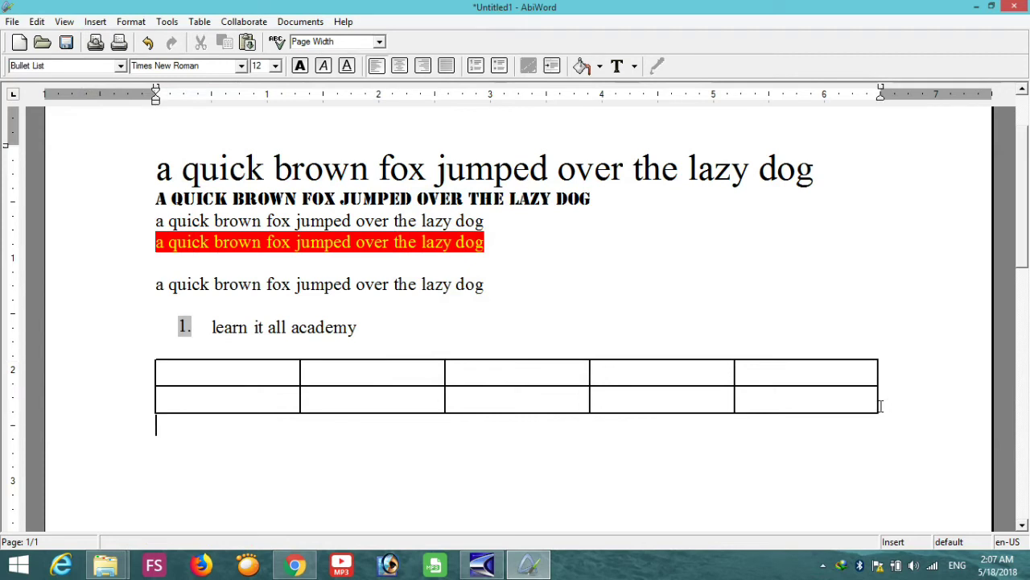
key(Up)
key(Return)
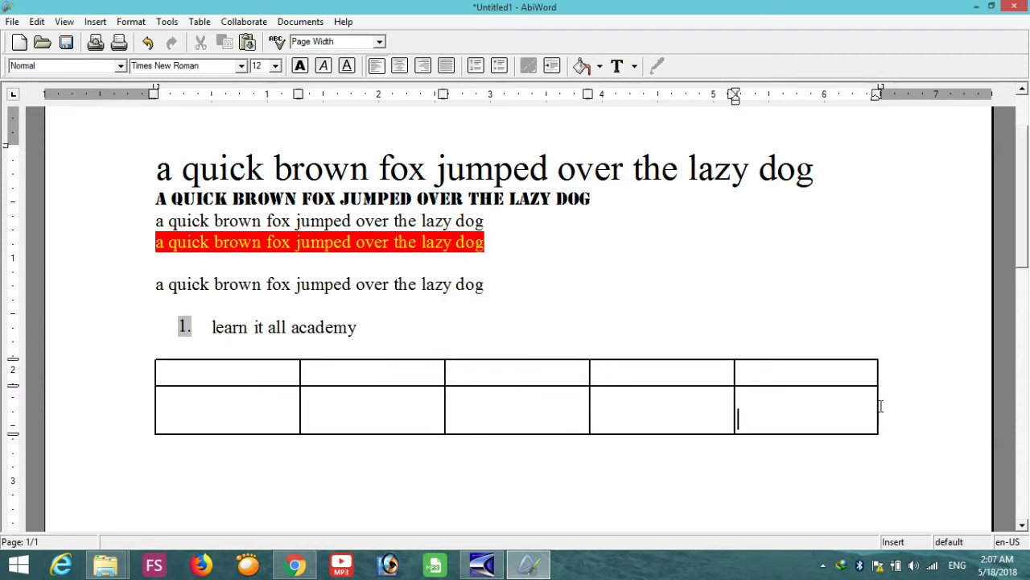
key(Return)
key(BackSpace)
key(BackSpace)
key(Up)
key(Return)
key(Return)
key(Return)
key(Return)
key(BackSpace)
key(BackSpace)
key(BackSpace)
key(BackSpace)
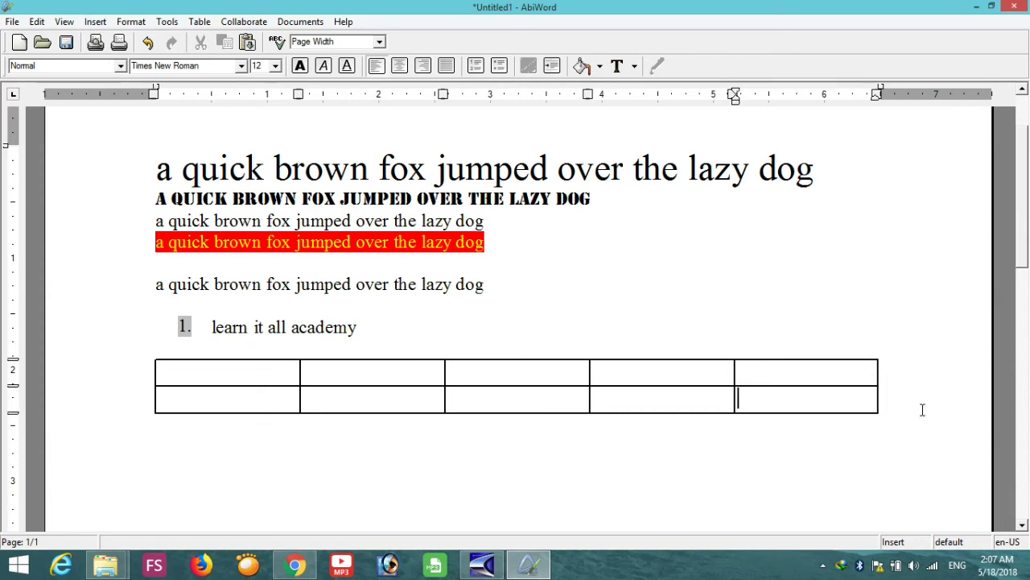
Undo all the line edits made in the table's last cell.
click(148, 42)
click(148, 43)
click(148, 43)
click(147, 42)
click(147, 43)
click(147, 43)
click(147, 43)
click(148, 42)
click(147, 43)
click(147, 43)
click(148, 43)
click(148, 43)
click(149, 42)
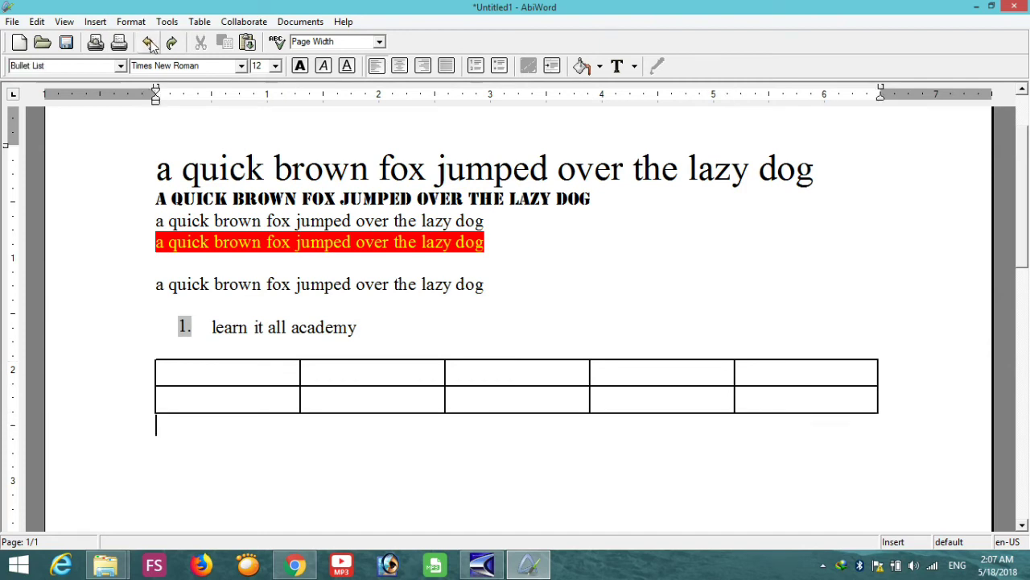
Copy the Screenshot (1351) image file from the desktop and try to paste it into the AbiWord document.
click(98, 23)
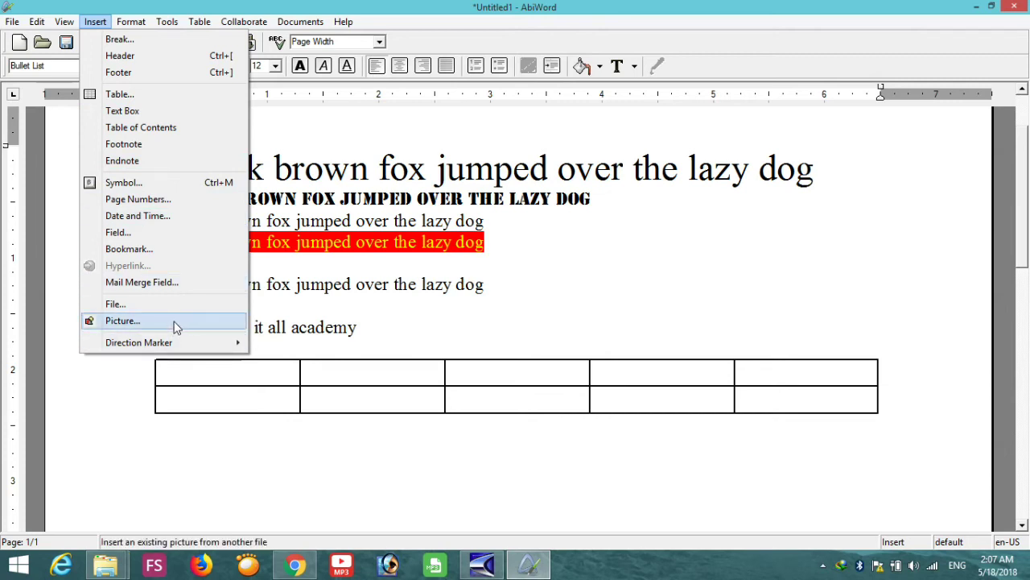
click(290, 494)
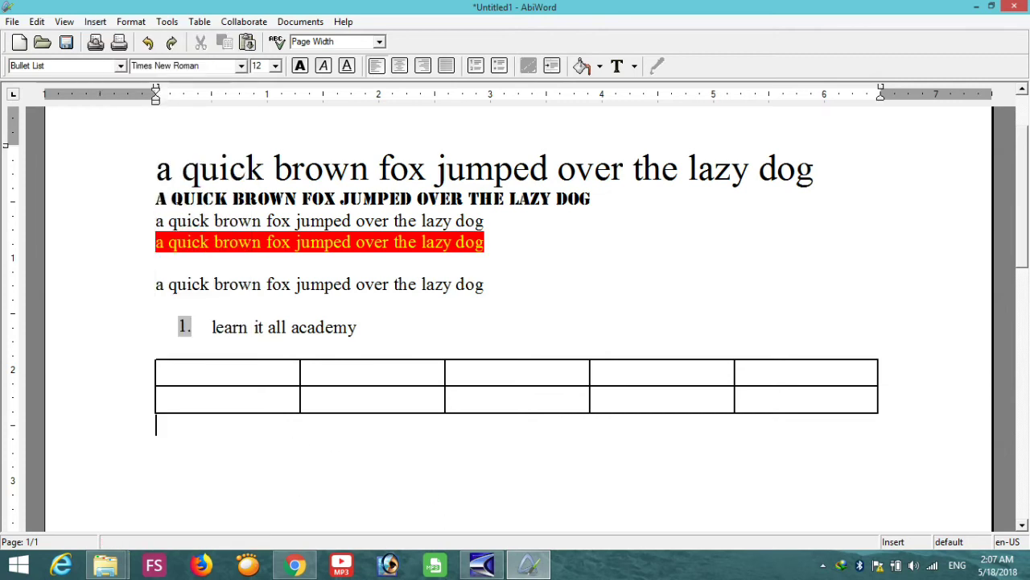
click(974, 8)
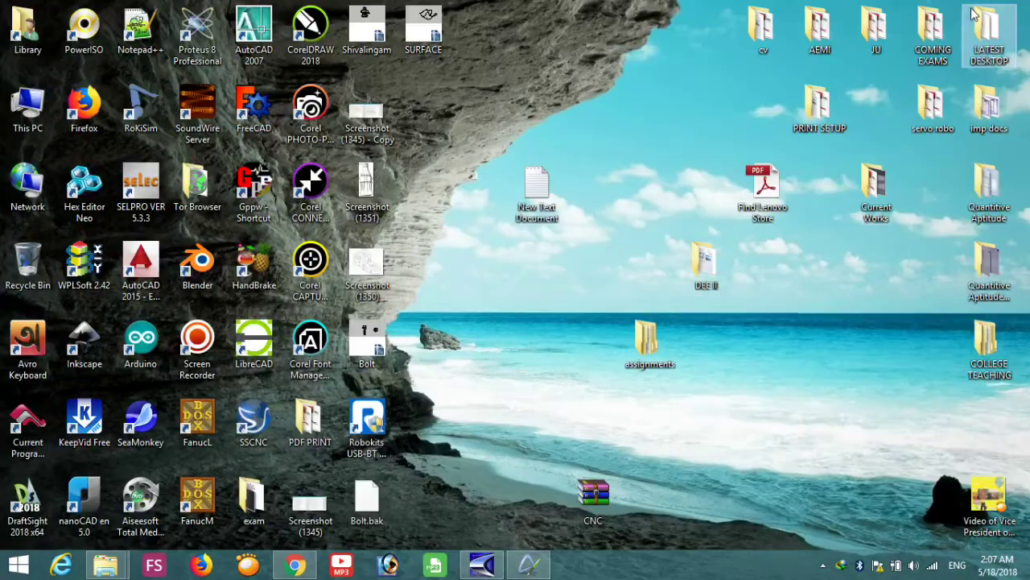
click(381, 179)
right_click(380, 179)
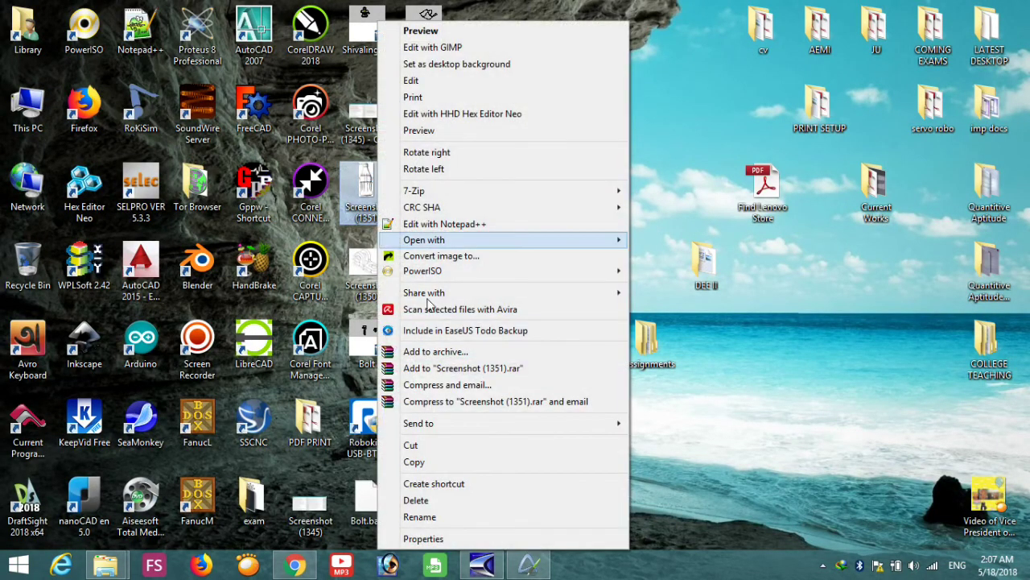
click(413, 461)
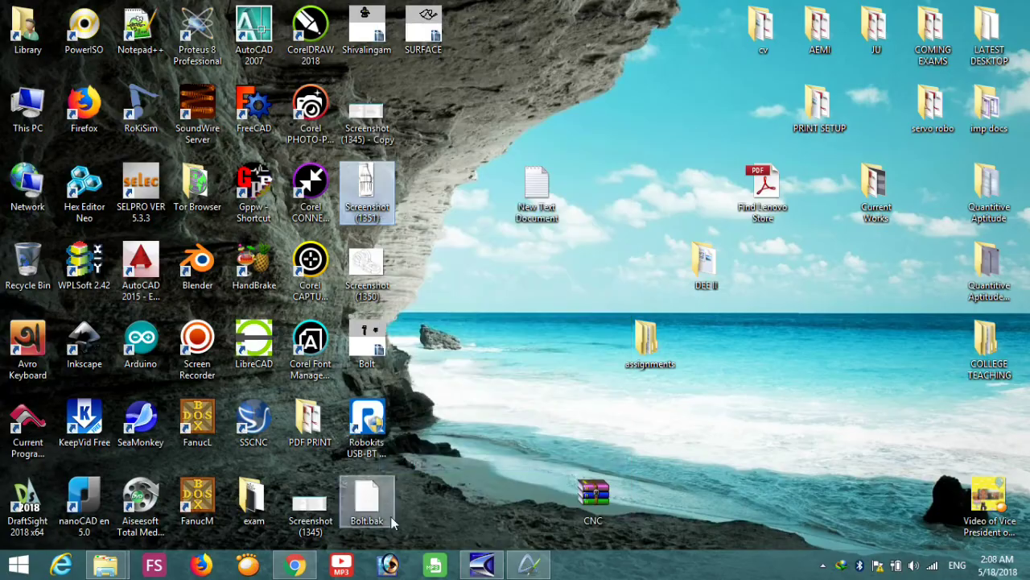
click(547, 559)
right_click(333, 248)
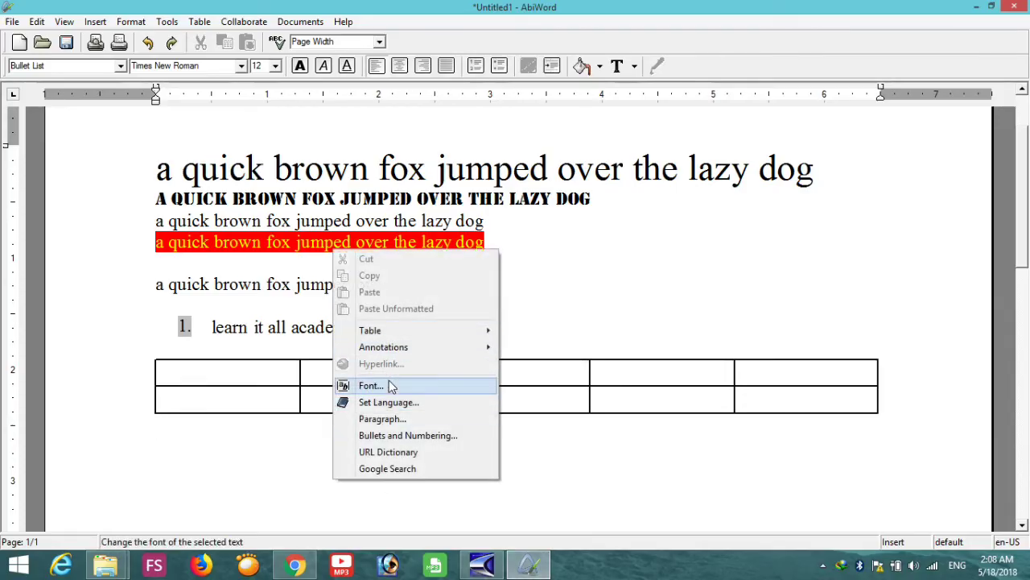
click(281, 467)
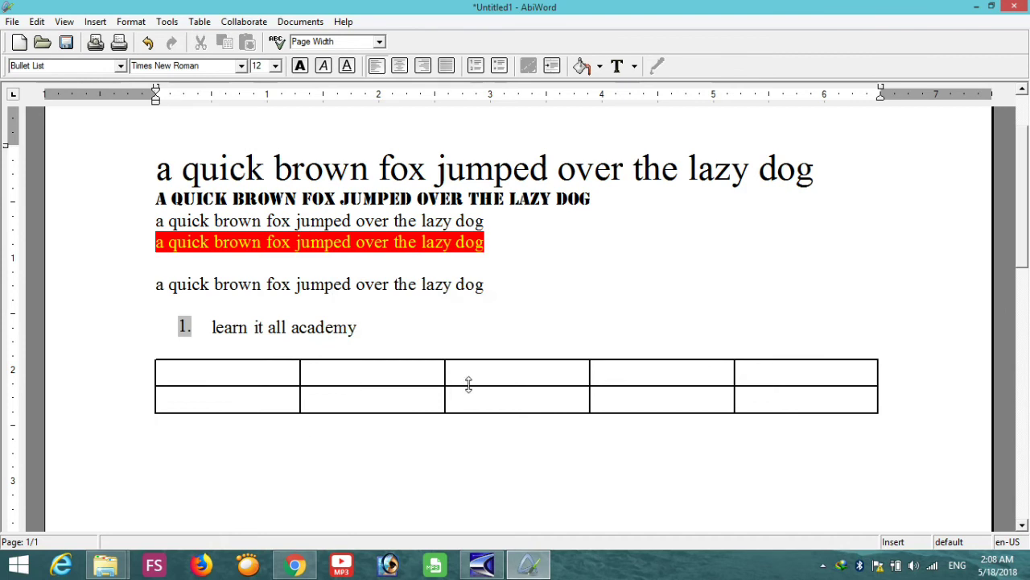
Insert the picture Screenshot (1350) from the Desktop folder below the table.
scroll(471, 384, down, 5)
scroll(474, 387, up, 4)
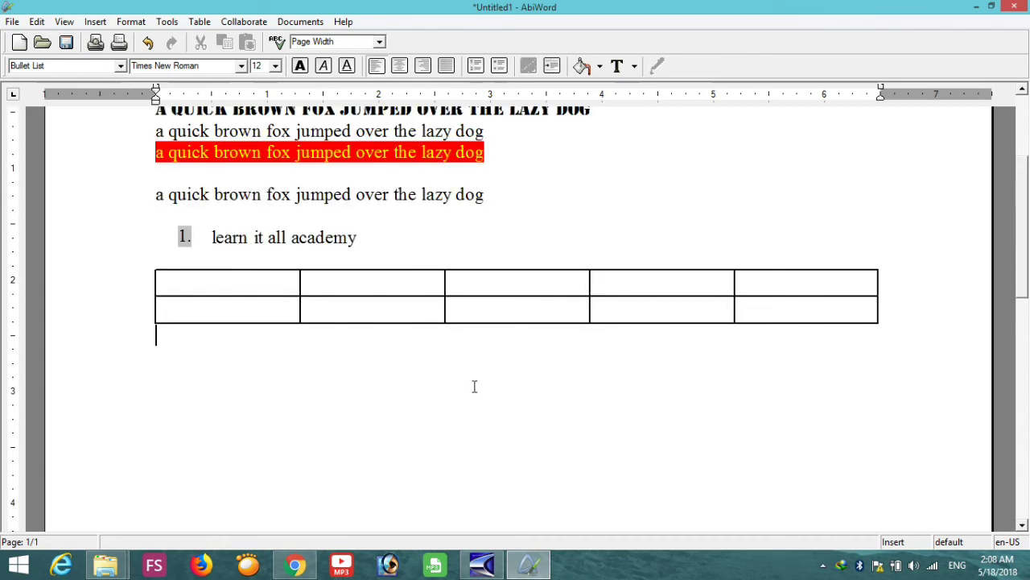
scroll(202, 377, up, 3)
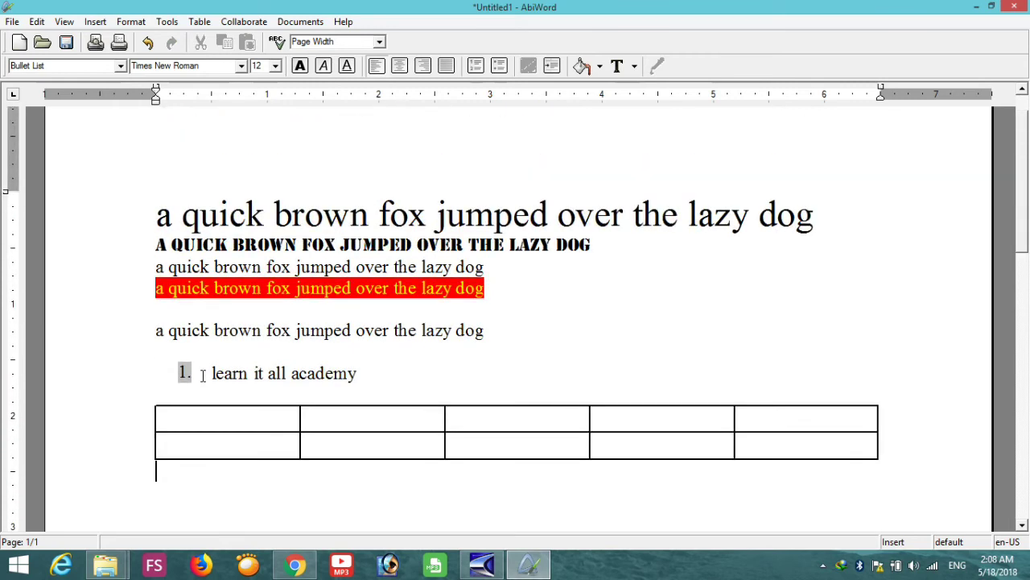
scroll(203, 376, down, 2)
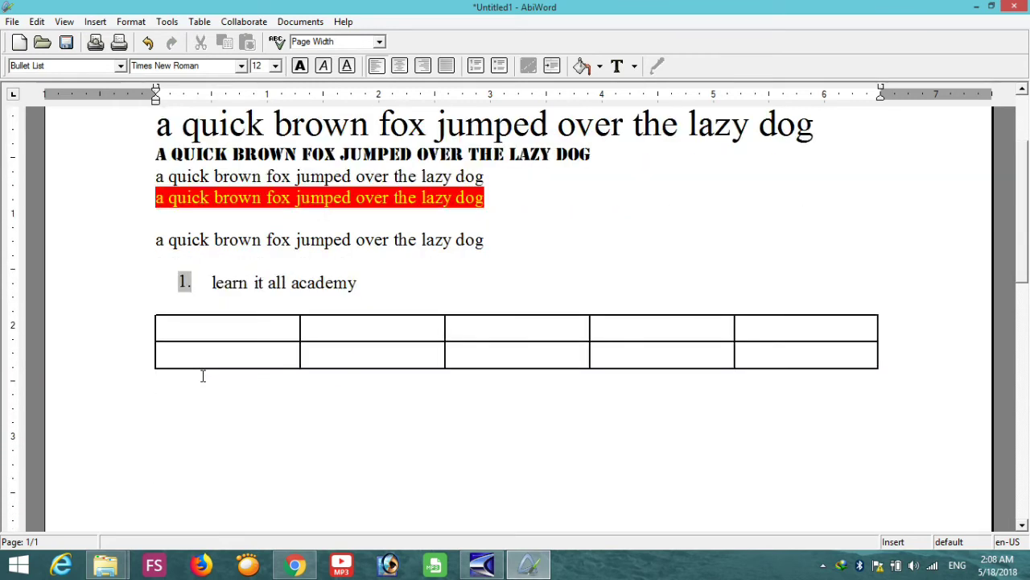
scroll(202, 375, down, 1)
click(95, 22)
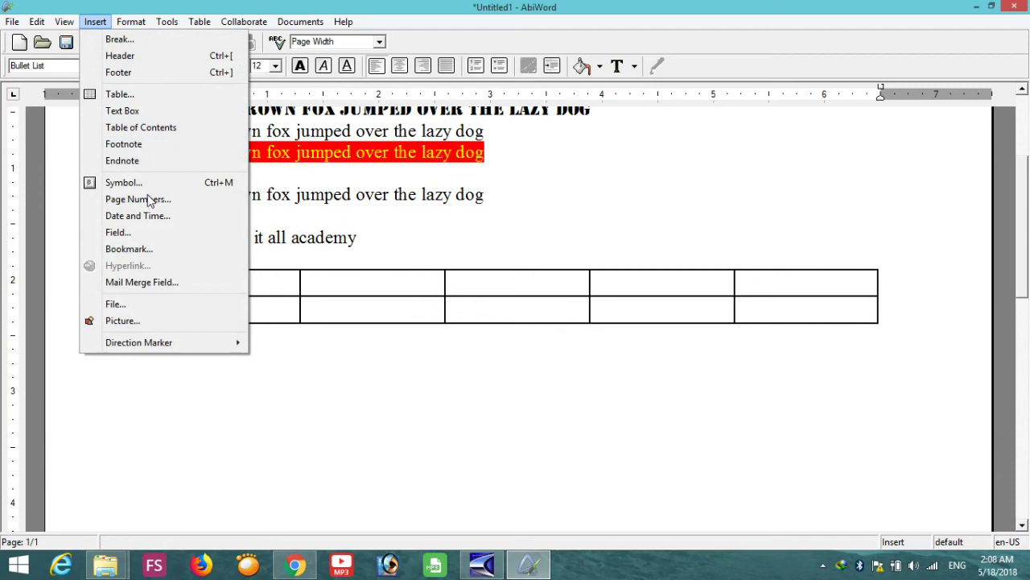
click(148, 321)
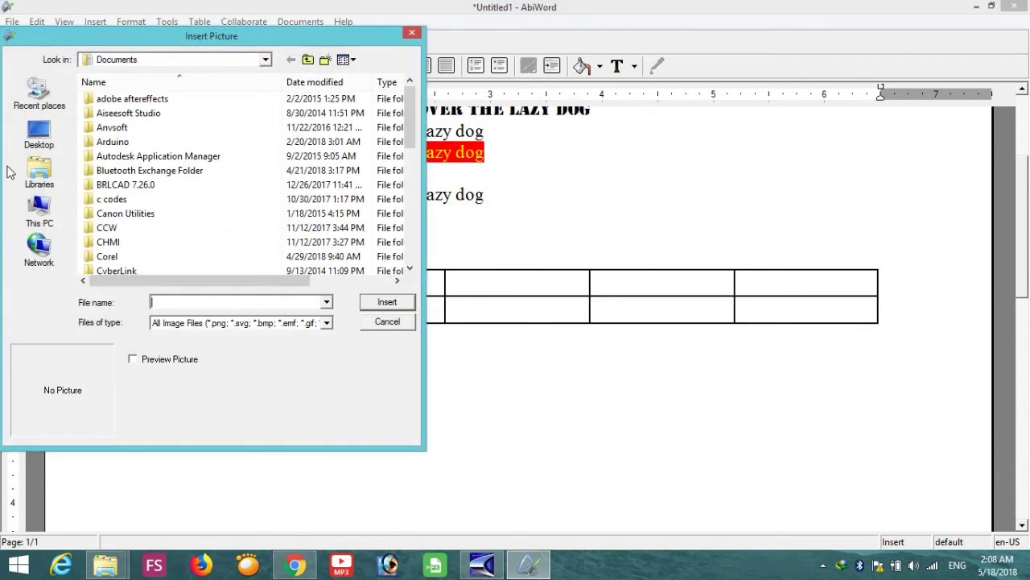
click(38, 135)
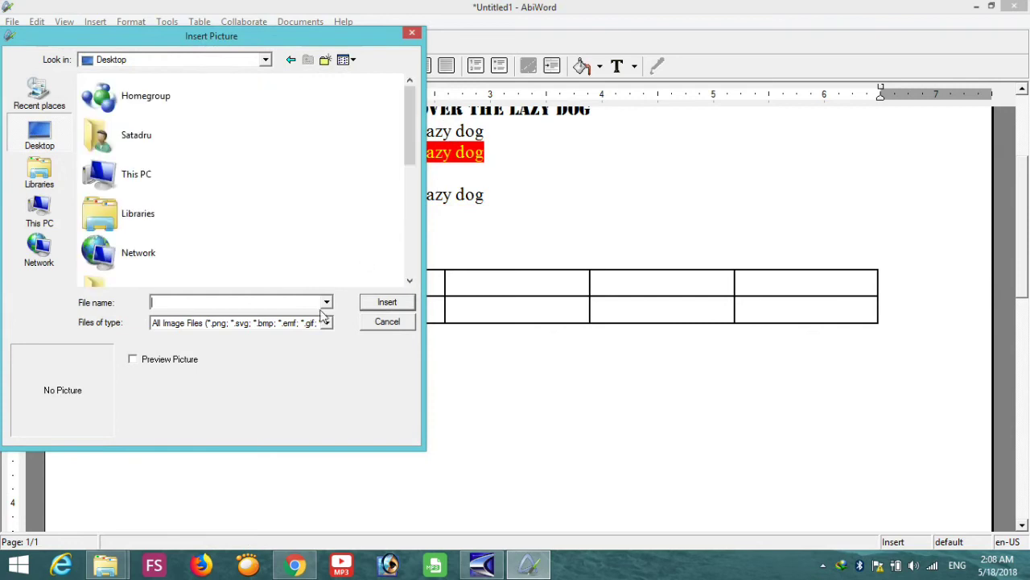
click(407, 208)
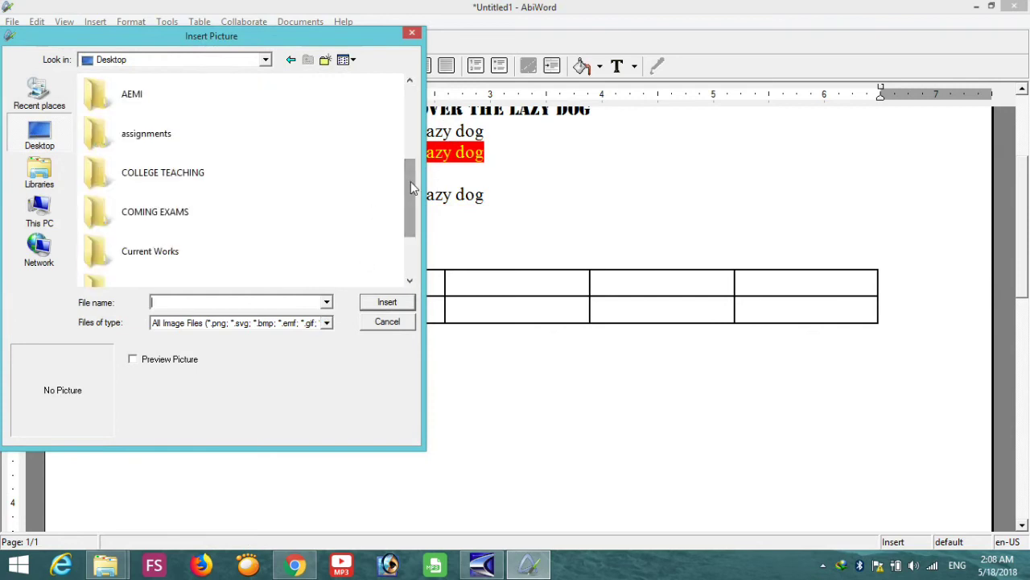
mouse_move(407, 208)
mouse_down()
mouse_move(411, 241)
mouse_move(410, 202)
mouse_move(336, 322)
mouse_move(406, 191)
mouse_up()
drag(417, 135, 410, 284)
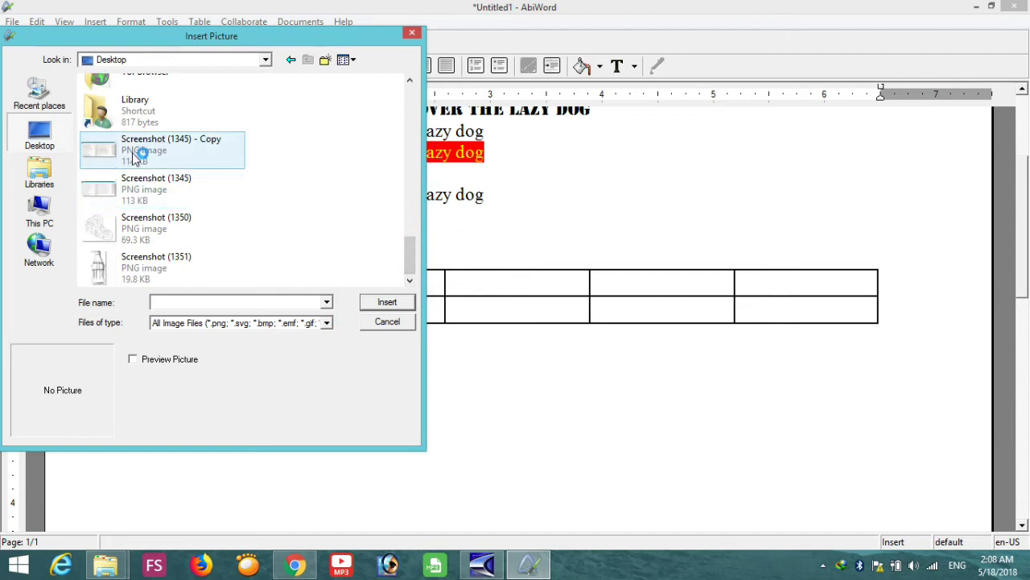
click(150, 267)
click(150, 233)
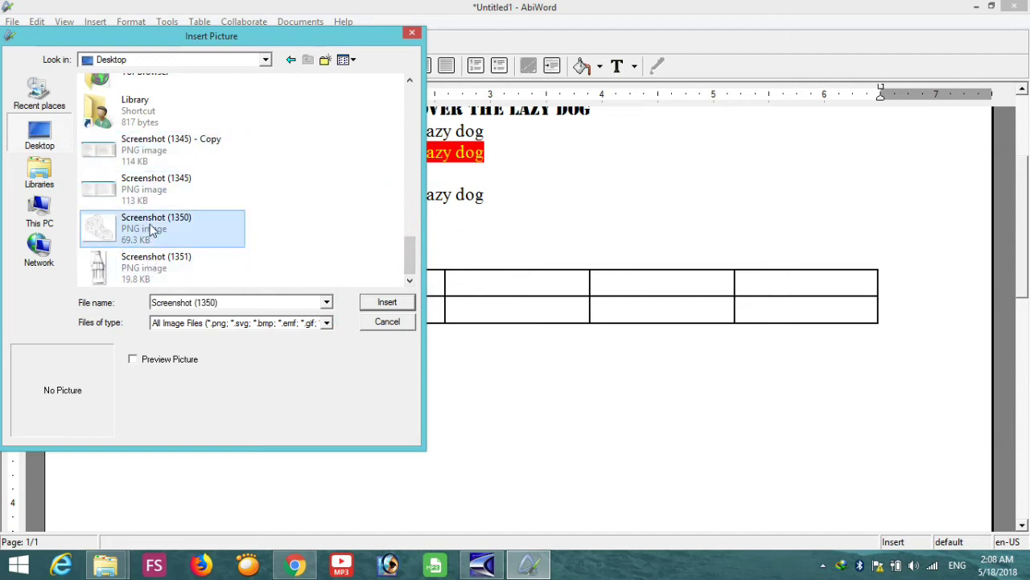
click(385, 302)
Shrink the inserted picture to about half its original width and check how it sits below the table.
scroll(653, 347, down, 10)
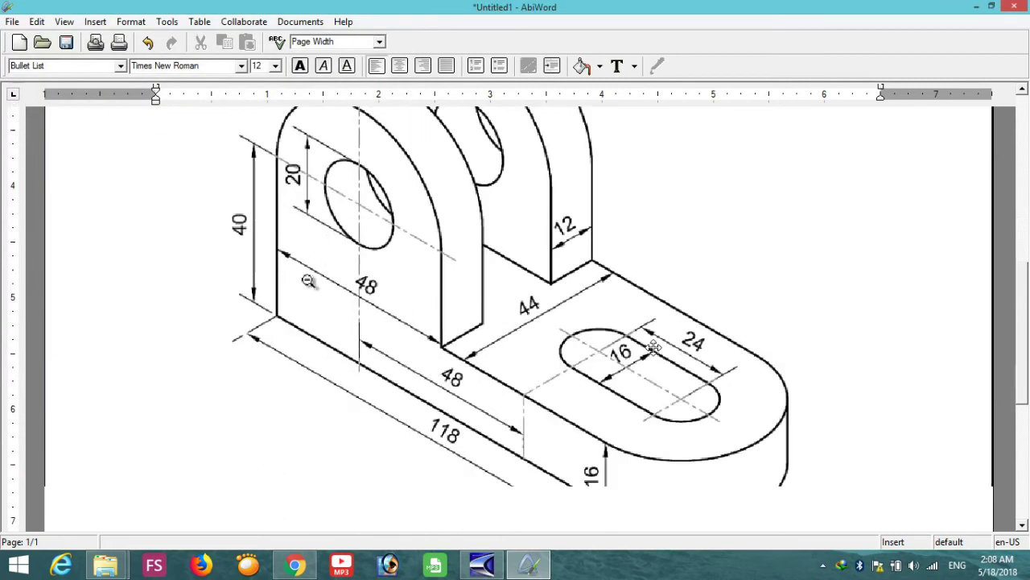
scroll(653, 384, up, 9)
scroll(653, 384, down, 5)
click(658, 409)
scroll(801, 384, down, 4)
scroll(800, 379, up, 9)
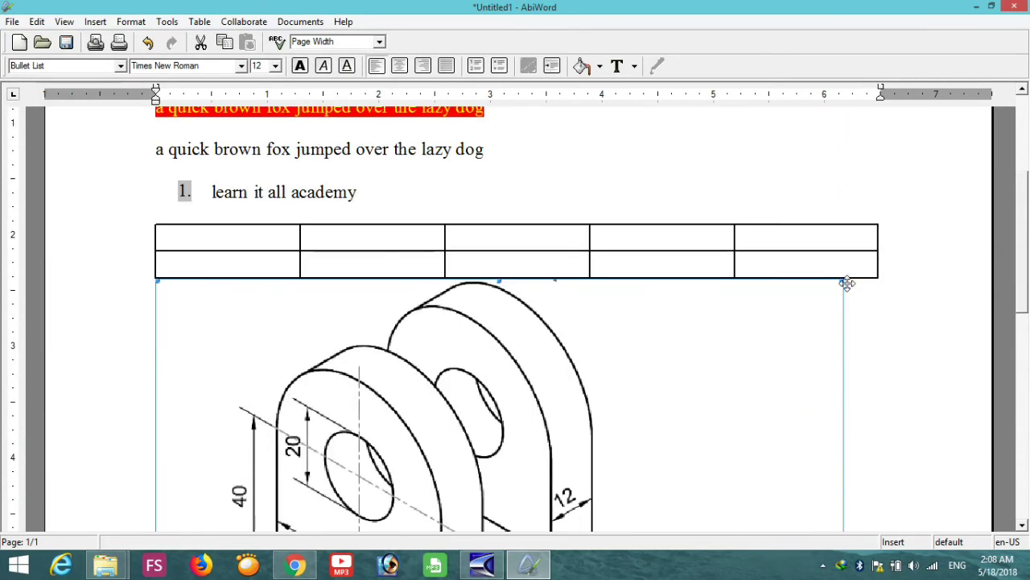
mouse_move(842, 281)
mouse_down()
mouse_move(679, 384)
mouse_move(698, 380)
mouse_up()
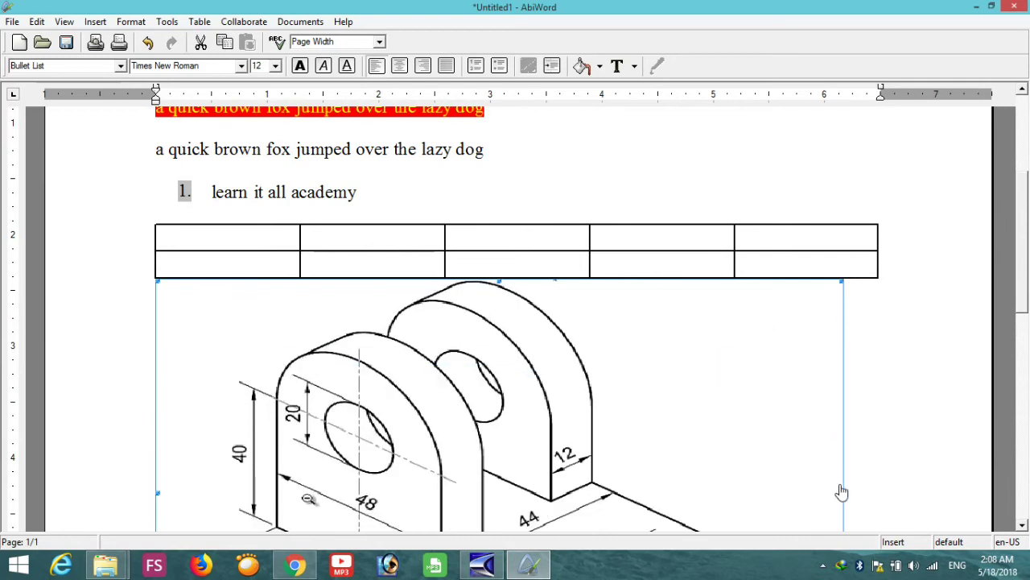
drag(622, 474, 618, 472)
drag(614, 284, 503, 363)
scroll(737, 364, down, 3)
click(660, 385)
scroll(660, 385, up, 8)
scroll(660, 394, up, 3)
scroll(660, 394, down, 10)
click(95, 24)
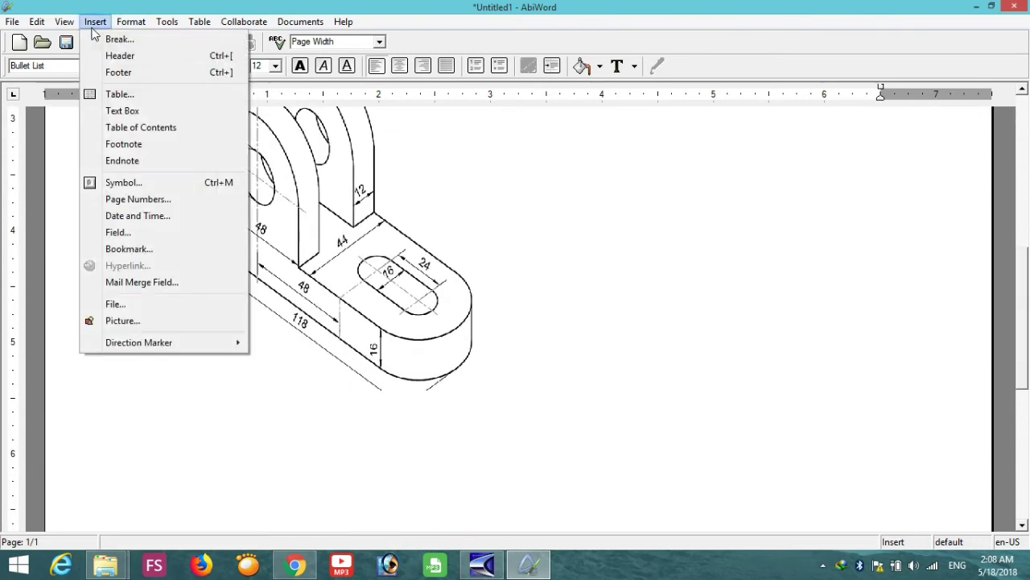
click(190, 304)
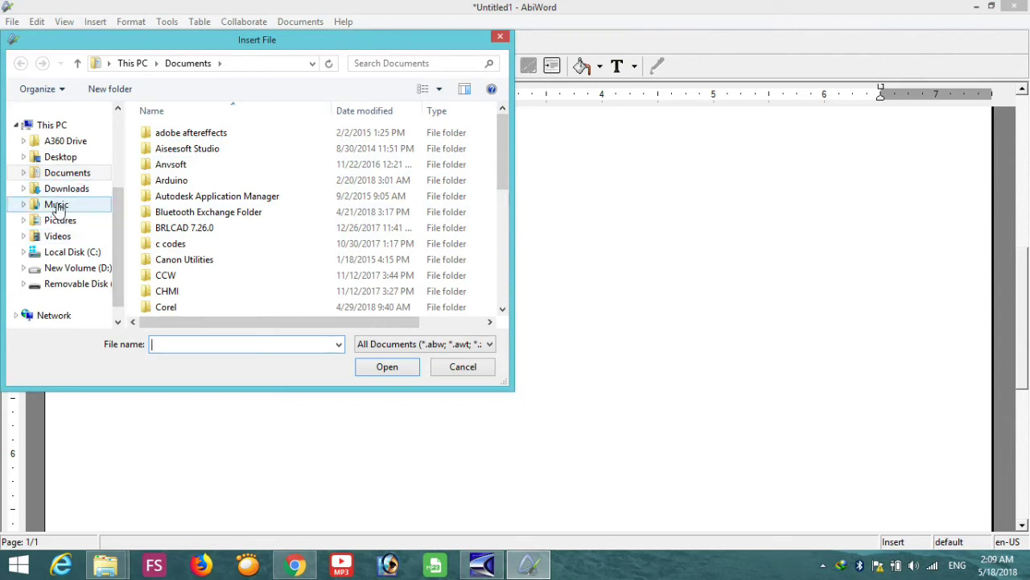
click(56, 204)
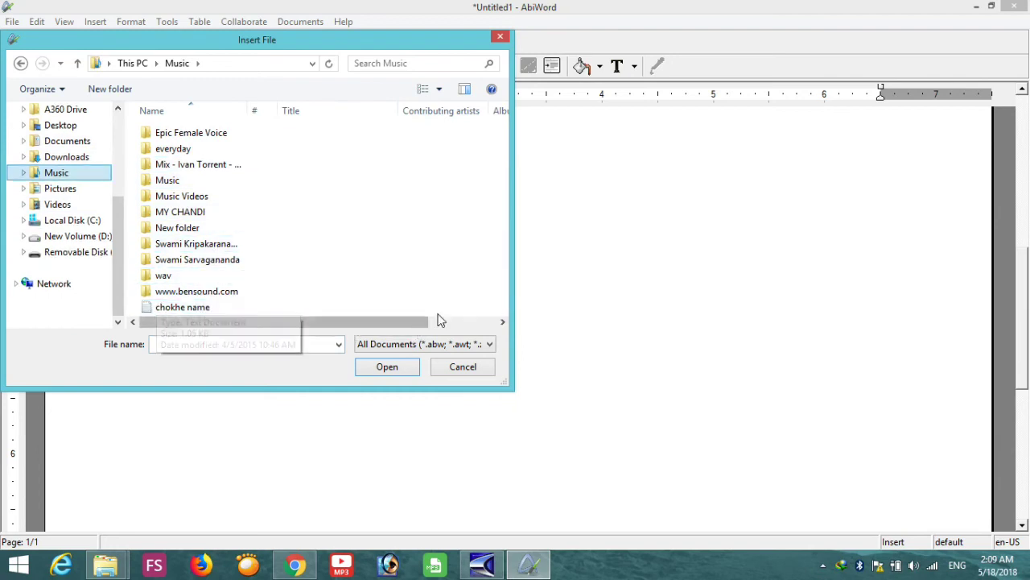
double_click(233, 296)
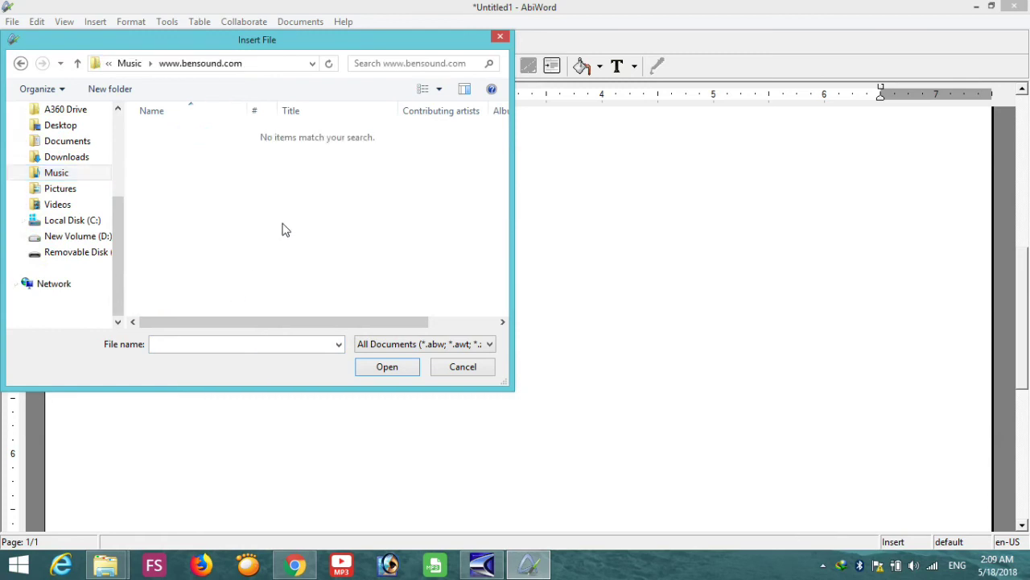
click(455, 346)
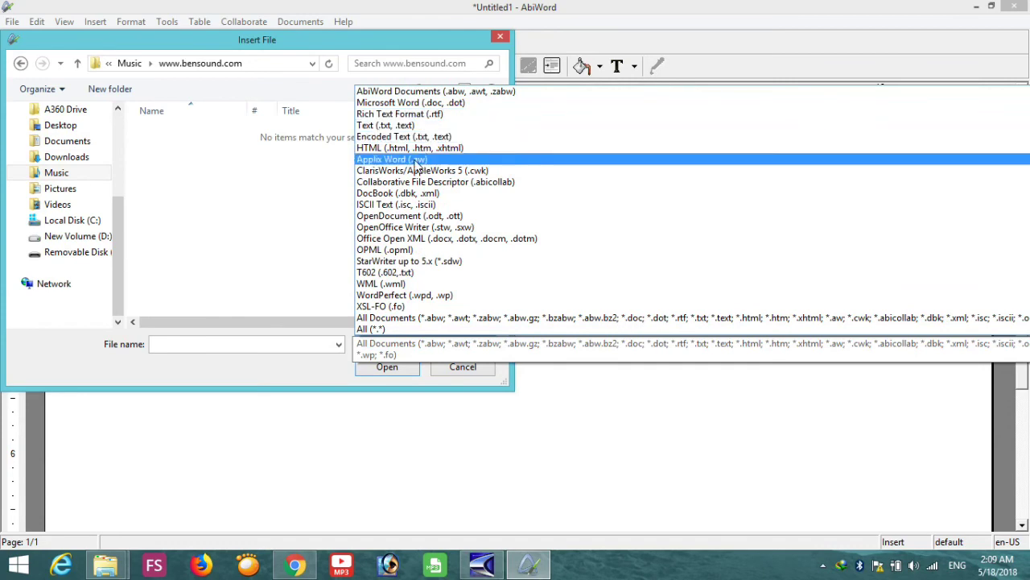
click(375, 329)
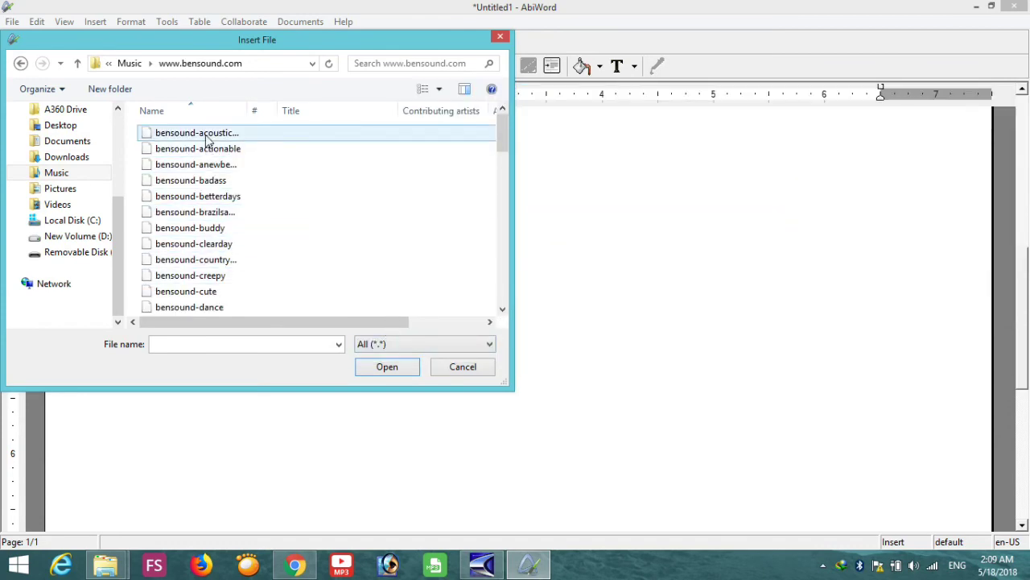
click(207, 138)
click(384, 367)
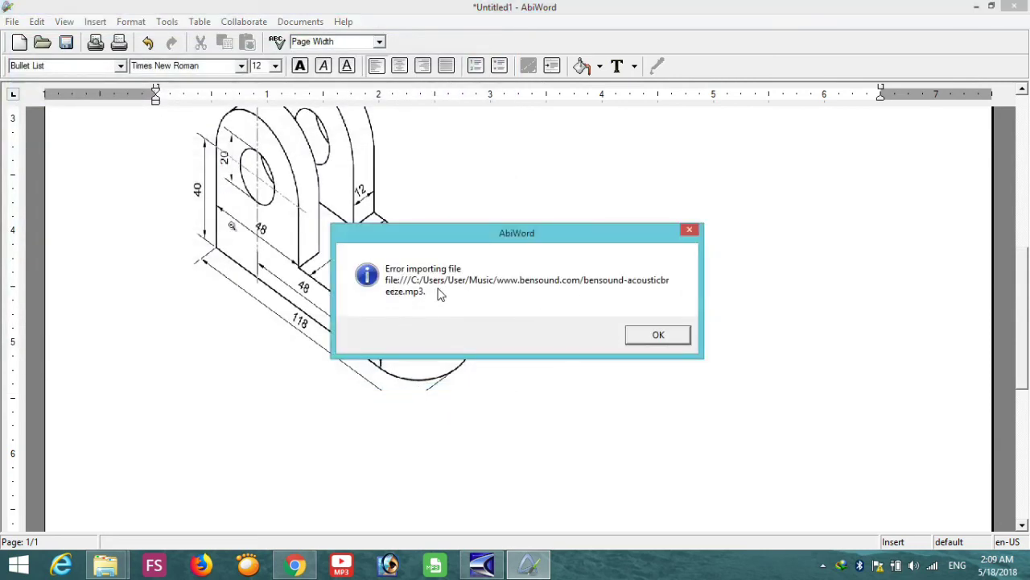
click(685, 338)
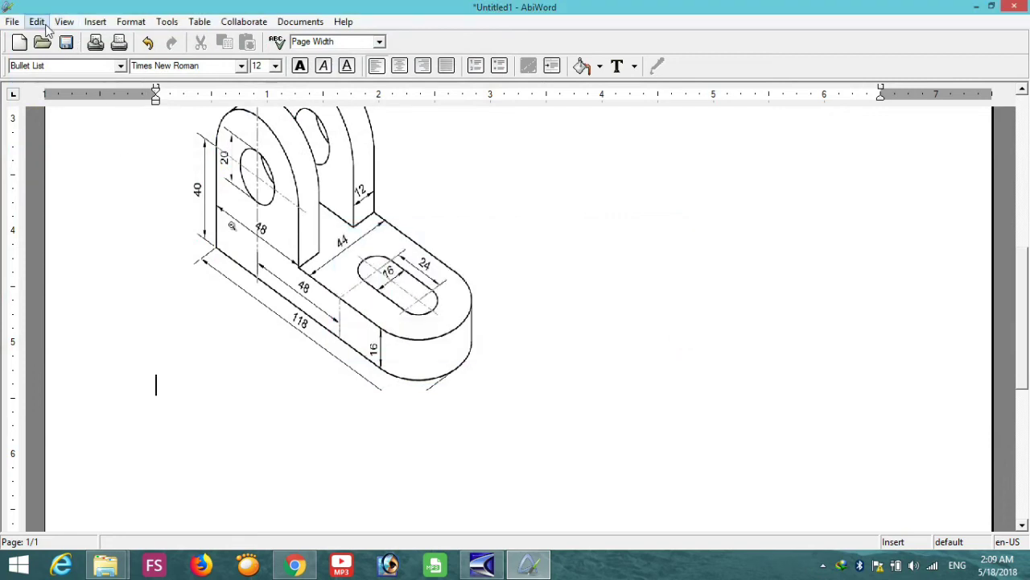
click(18, 23)
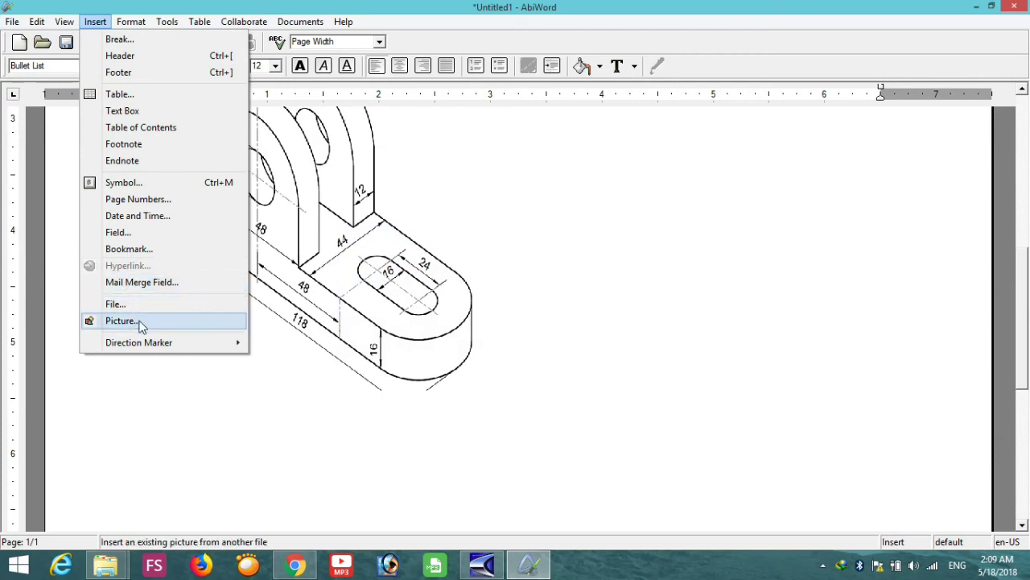
Insert a text file from the Desktop folder into the document, with the file type set to Text (.txt, .text).
click(131, 303)
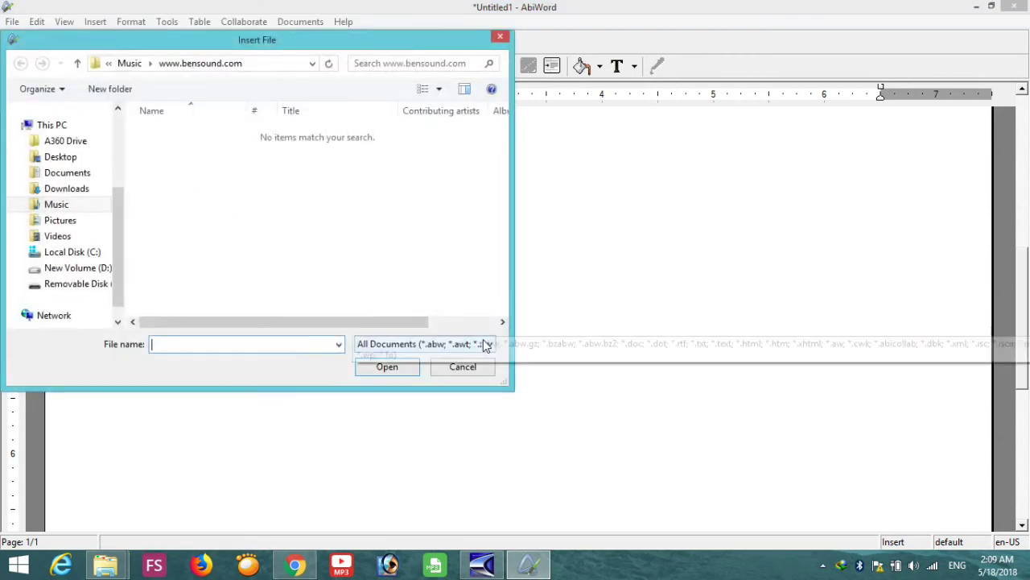
click(487, 344)
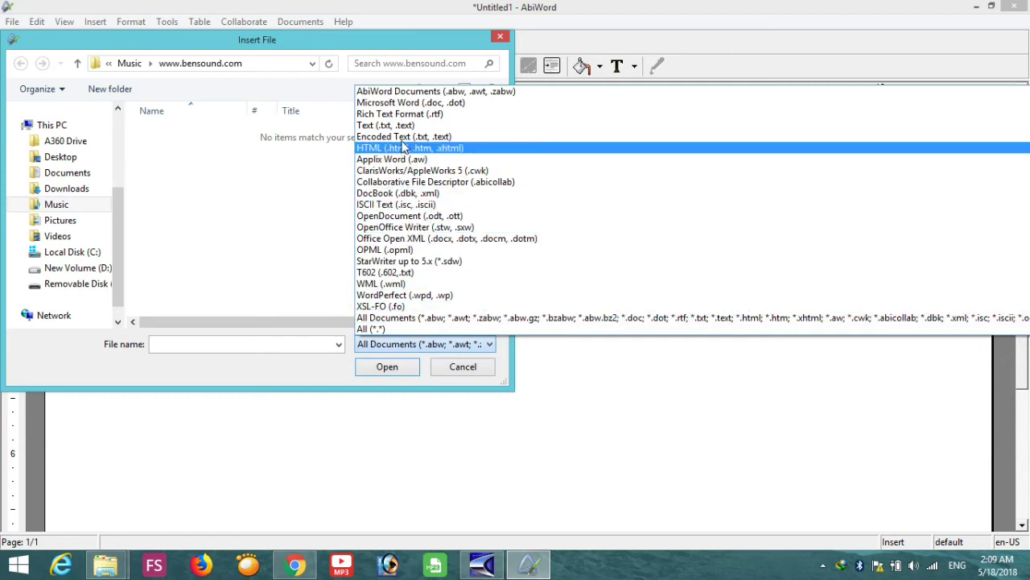
click(398, 125)
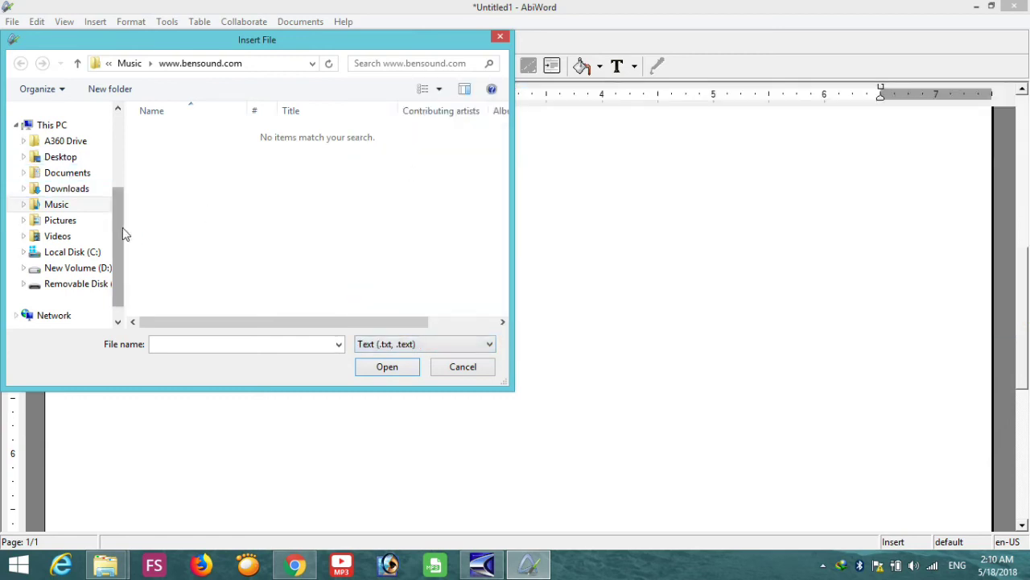
click(63, 159)
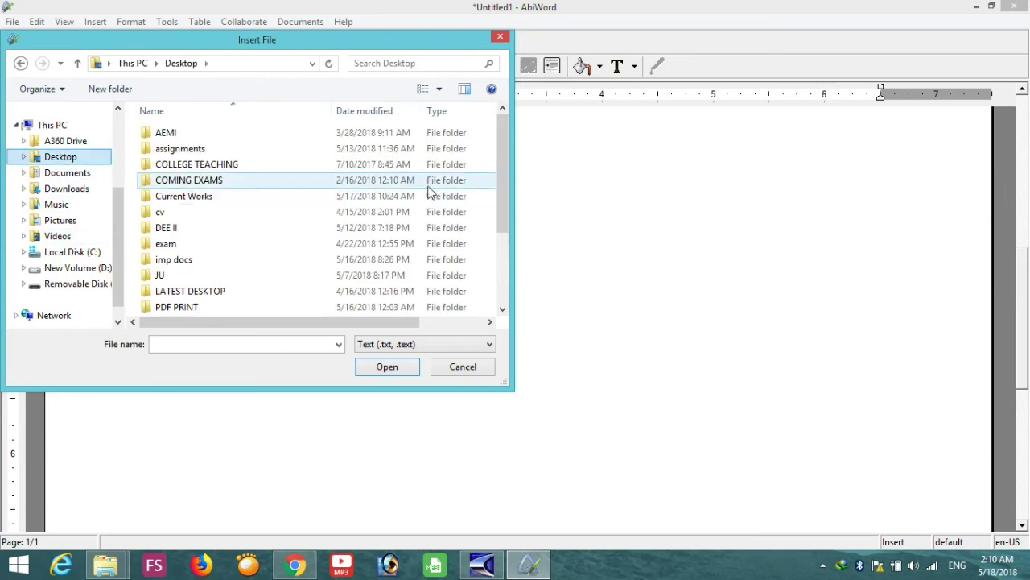
scroll(500, 257, down, 4)
click(265, 306)
click(390, 368)
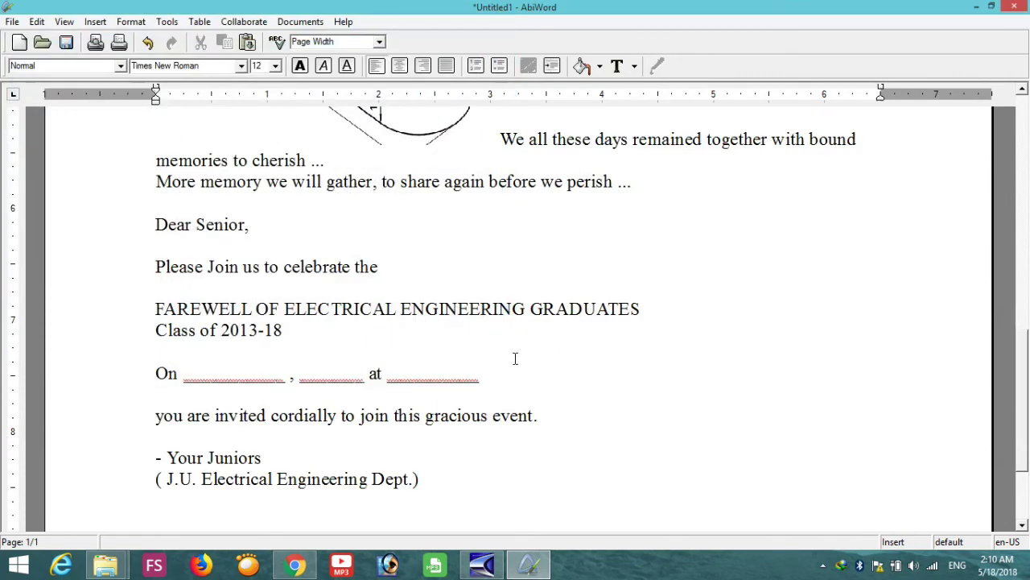
Examine the inserted farewell invitation text and how it is placed relative to the picture and the table.
scroll(515, 357, down, 3)
scroll(518, 357, up, 6)
scroll(521, 356, down, 3)
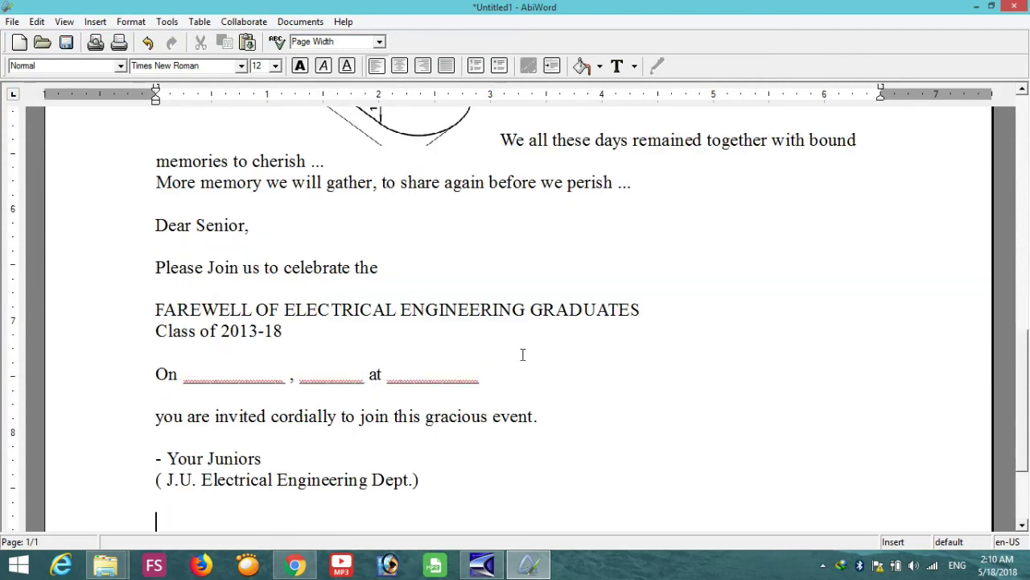
scroll(530, 347, down, 3)
scroll(522, 355, up, 9)
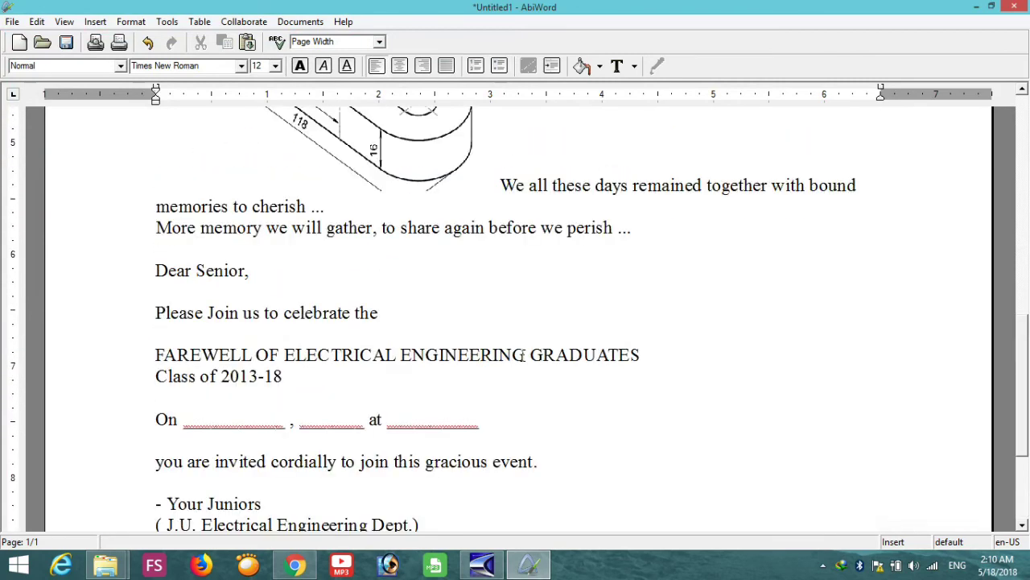
drag(504, 410, 639, 516)
scroll(615, 454, down, 4)
click(608, 483)
scroll(584, 447, up, 5)
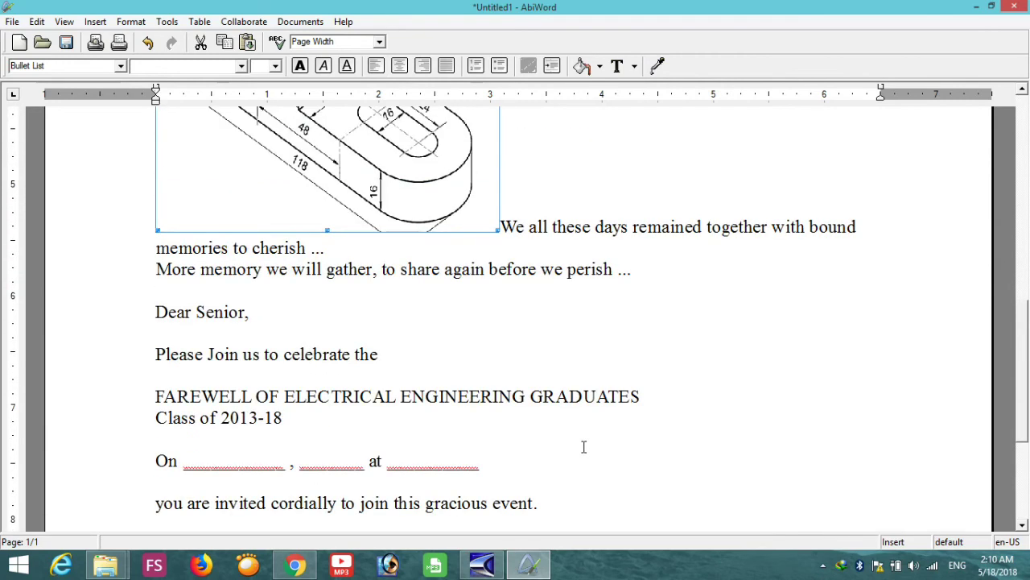
scroll(639, 295, up, 4)
click(631, 375)
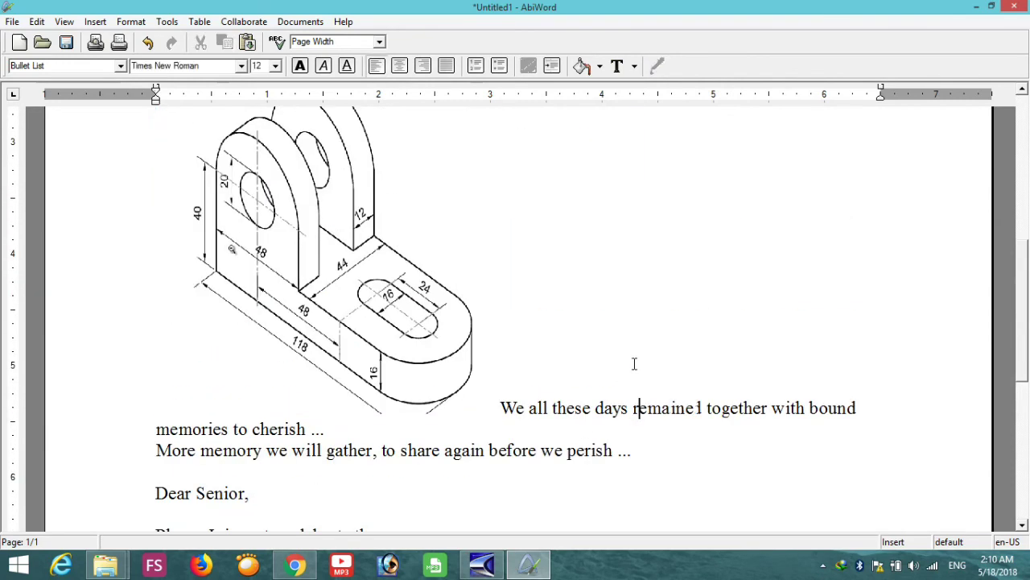
scroll(655, 401, up, 6)
scroll(654, 401, up, 4)
scroll(662, 412, down, 8)
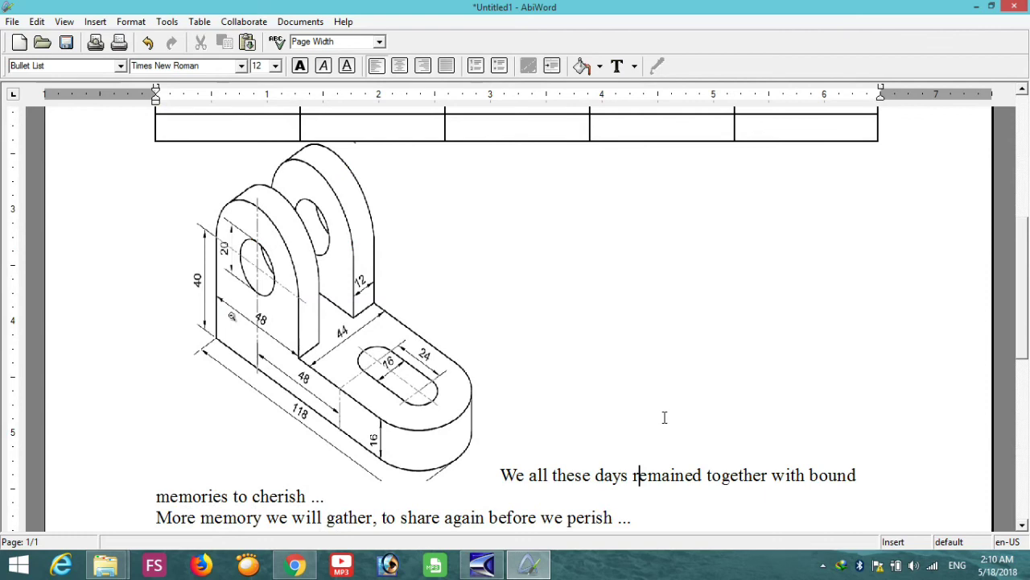
Delete the entire document content, including the table, the picture and the inserted text.
key(ctrl+a)
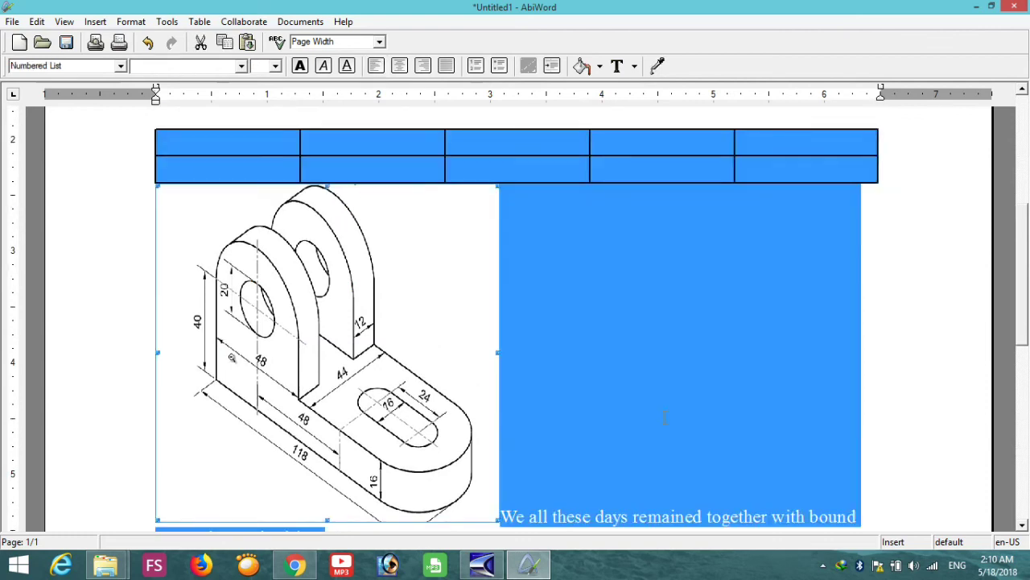
key(Delete)
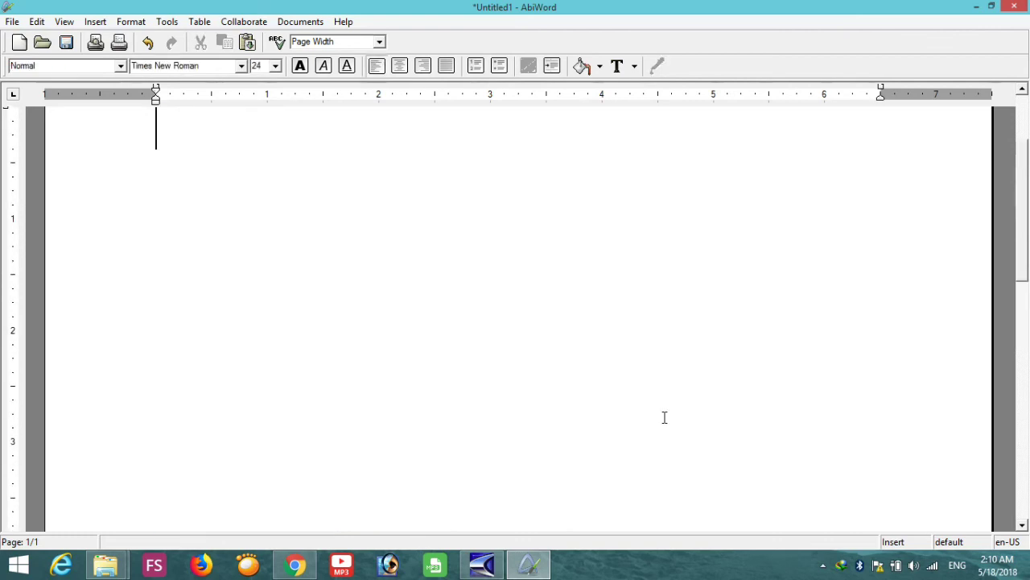
scroll(656, 409, up, 2)
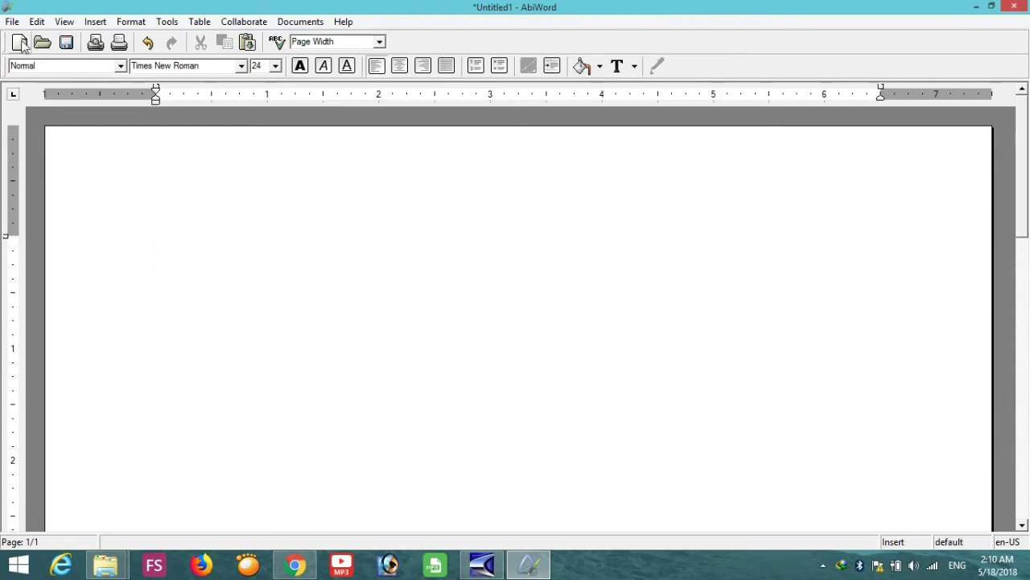
Review the available formatting and tool commands, view the fields of a new annotation, and cancel it.
click(129, 24)
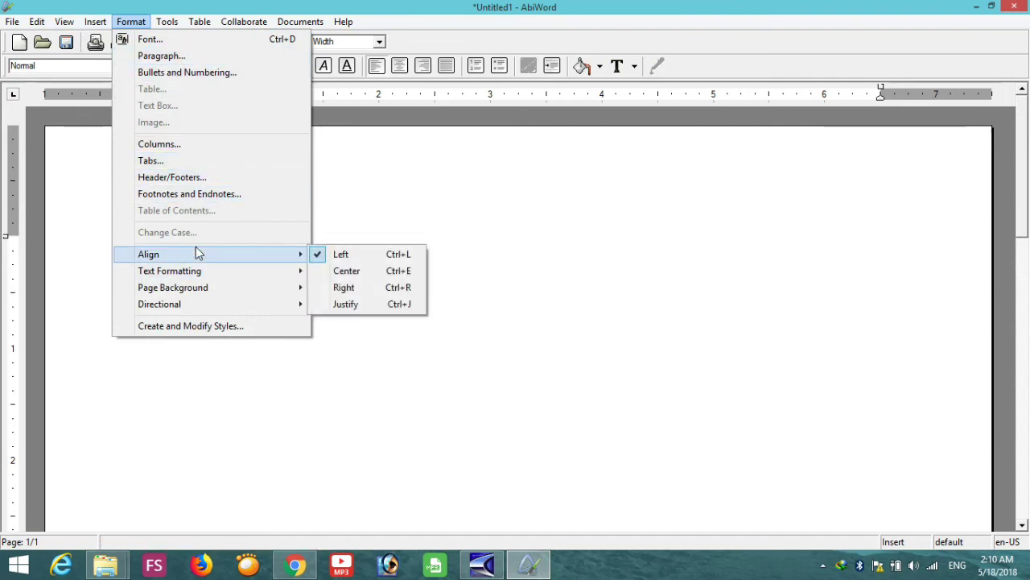
mouse_move(169, 24)
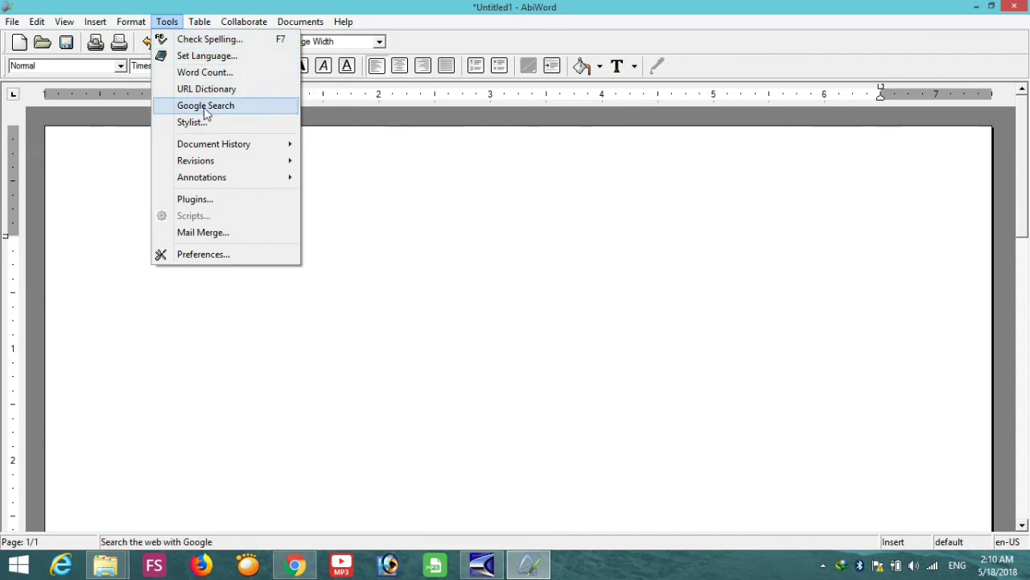
mouse_move(224, 183)
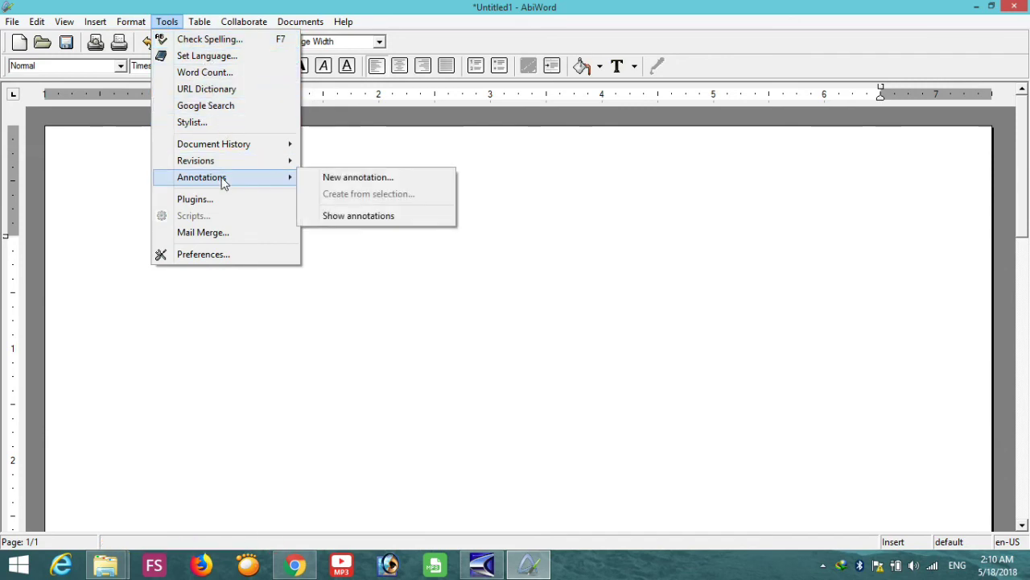
click(340, 181)
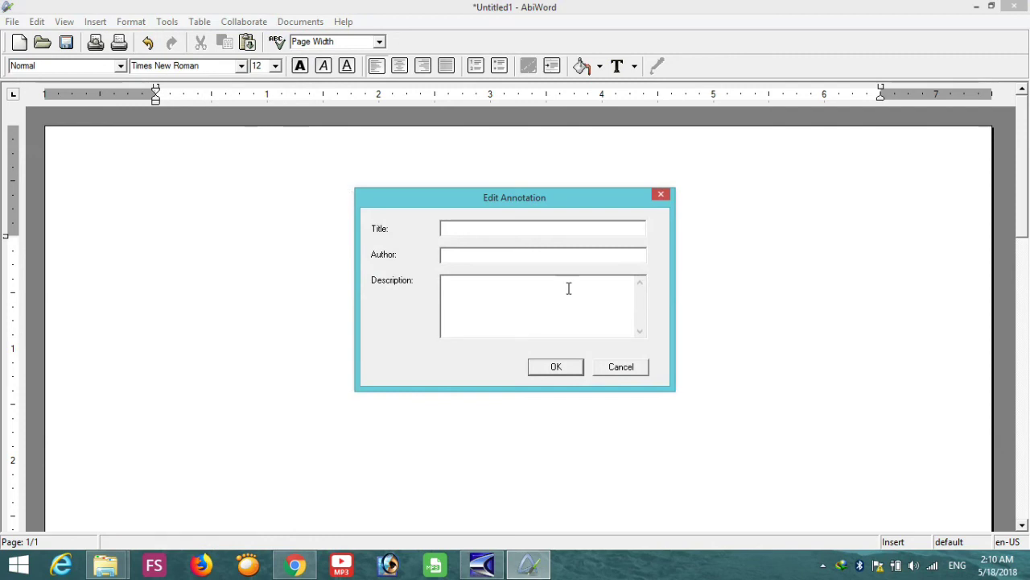
click(627, 368)
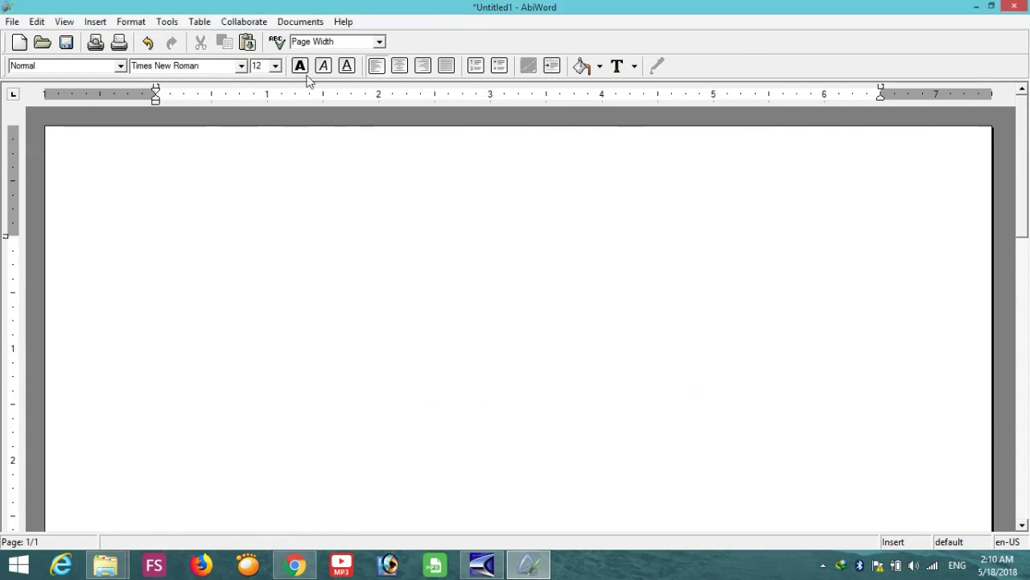
click(256, 23)
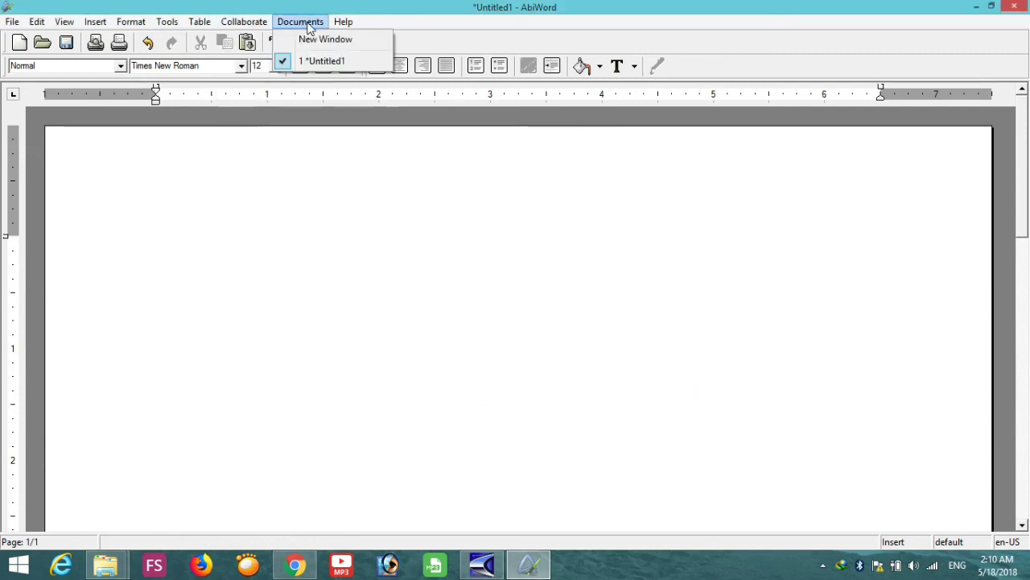
mouse_move(345, 26)
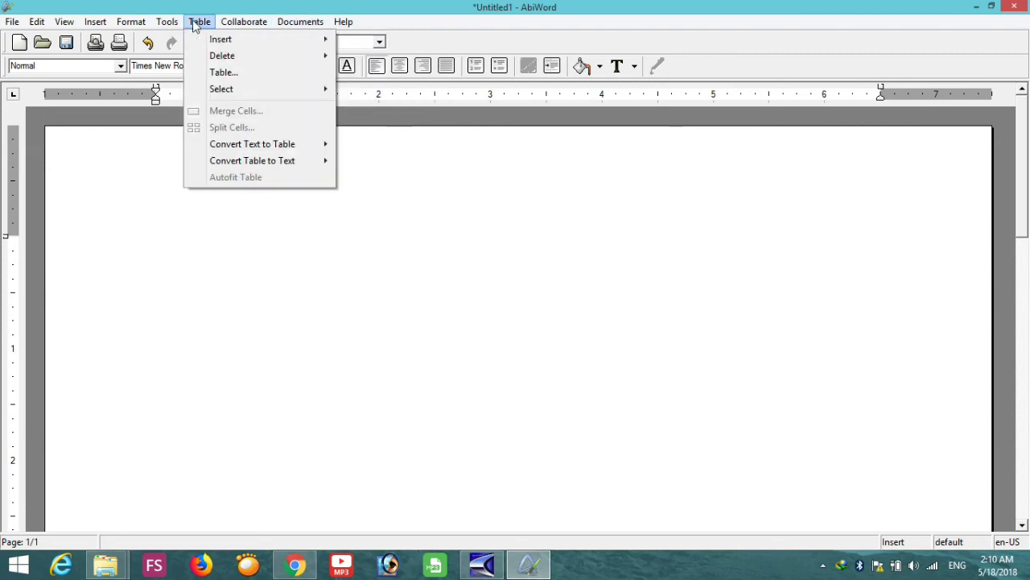
mouse_move(210, 43)
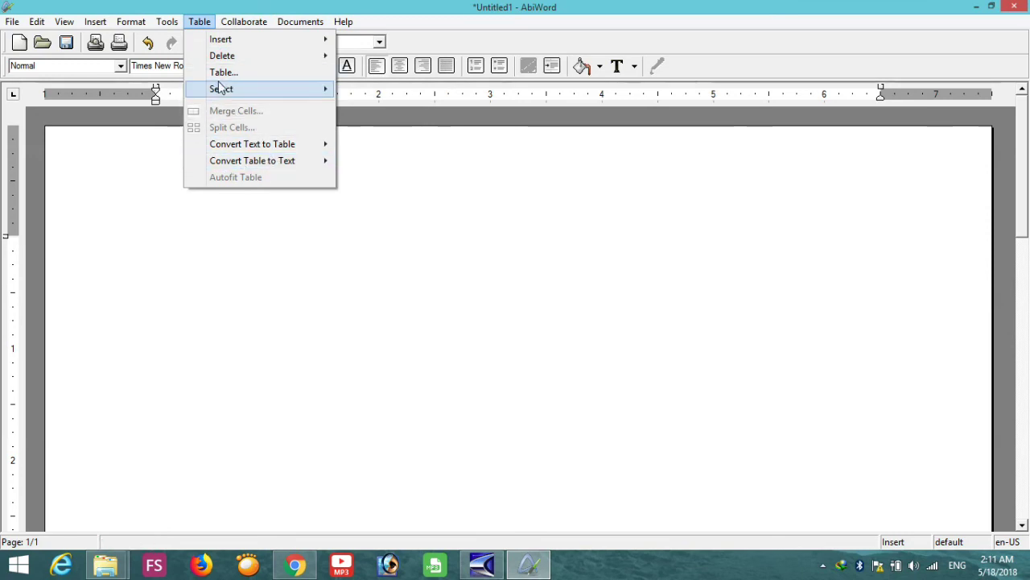
mouse_move(222, 89)
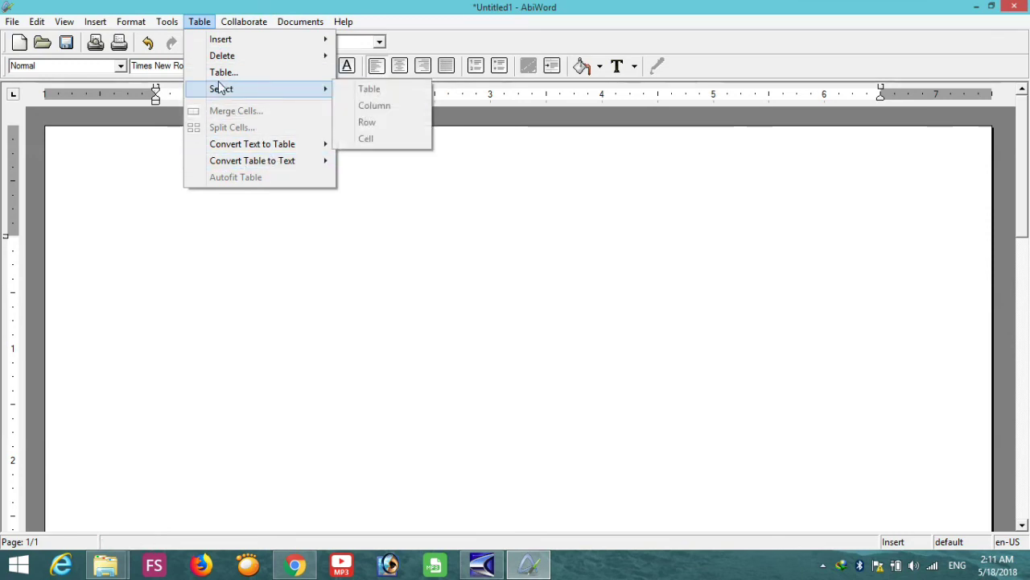
click(214, 16)
scroll(349, 221, down, 5)
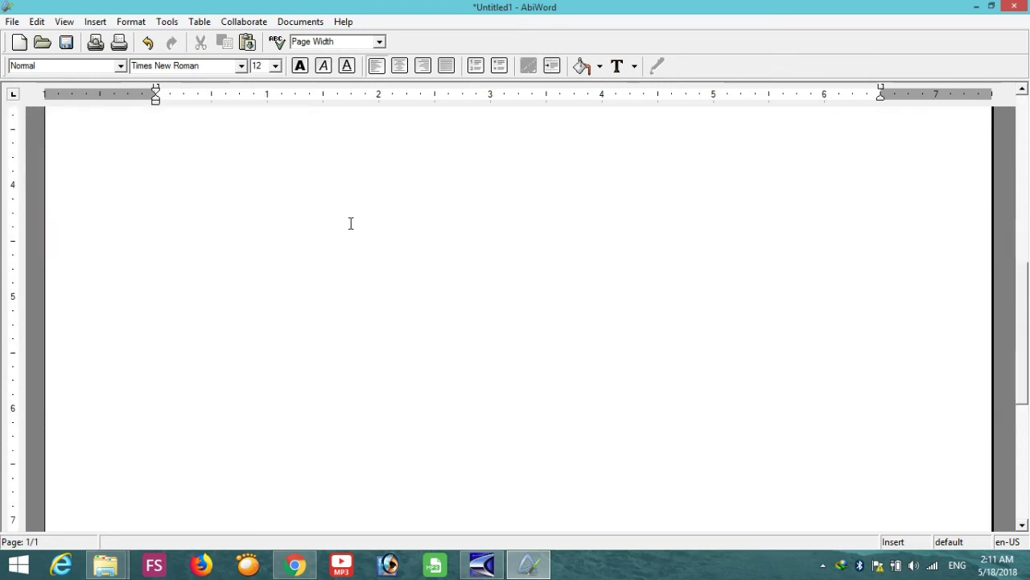
scroll(338, 203, up, 5)
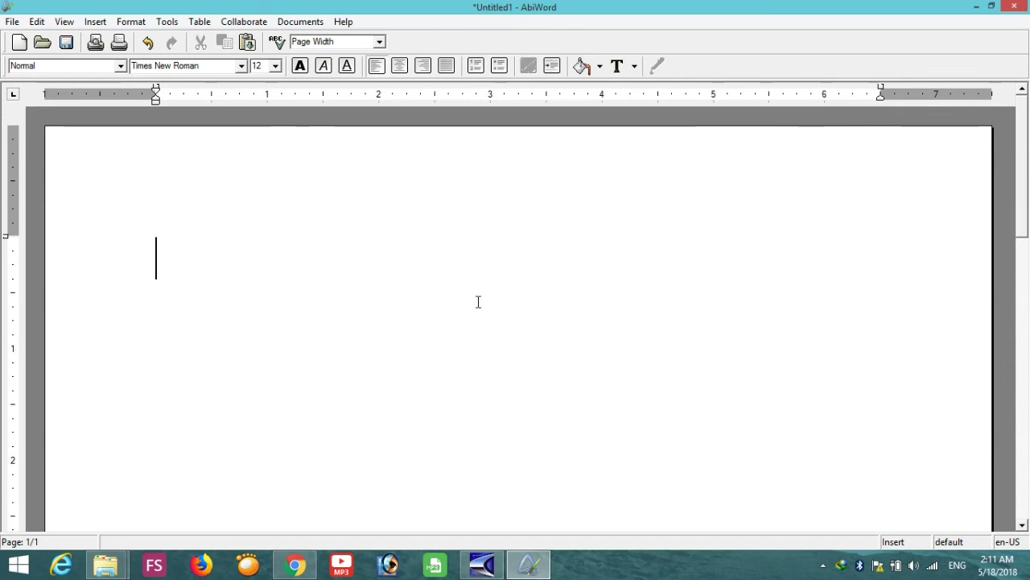
scroll(609, 272, down, 2)
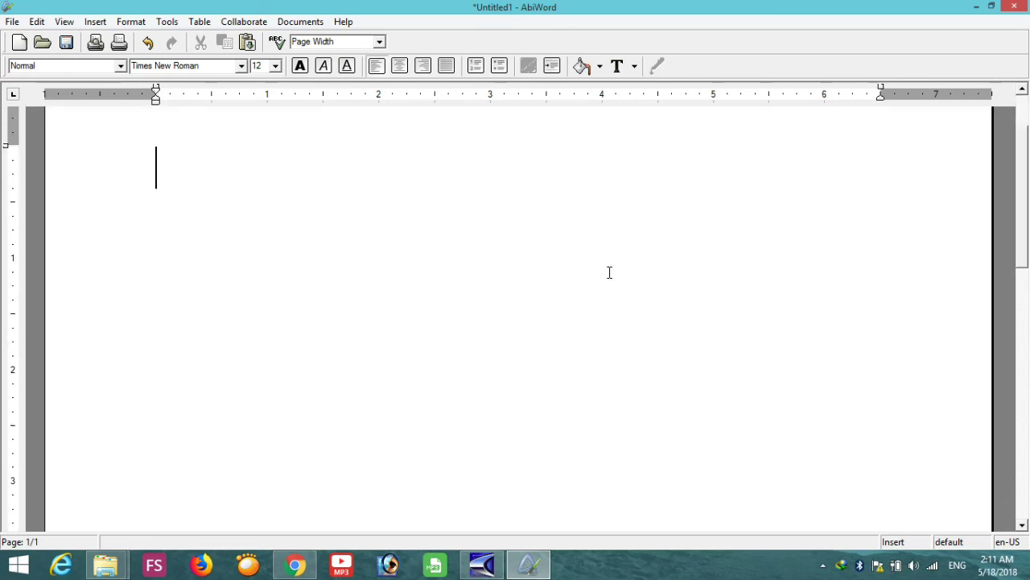
scroll(610, 272, down, 15)
scroll(611, 281, up, 15)
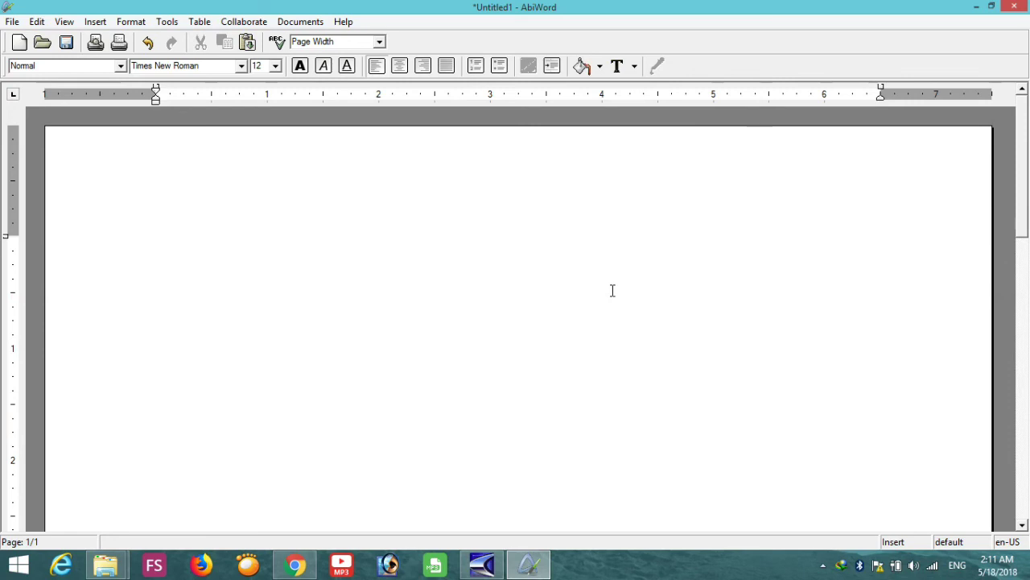
scroll(612, 291, down, 5)
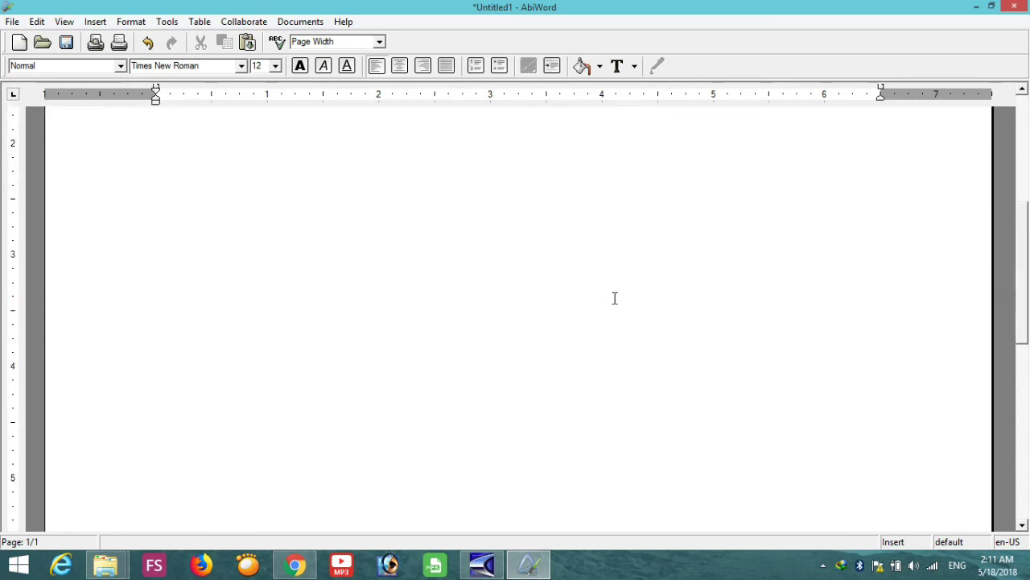
scroll(614, 298, down, 5)
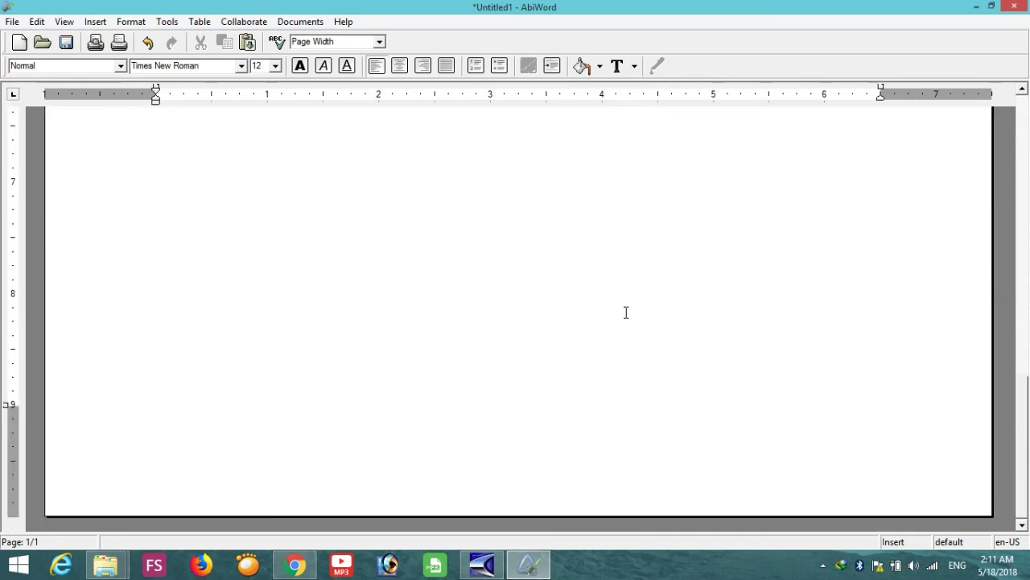
scroll(627, 312, up, 12)
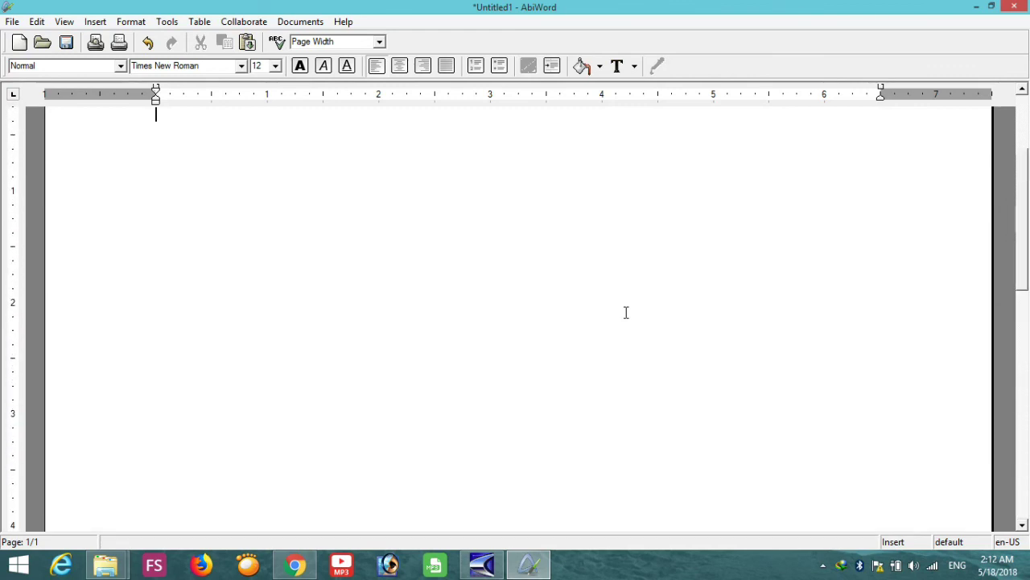